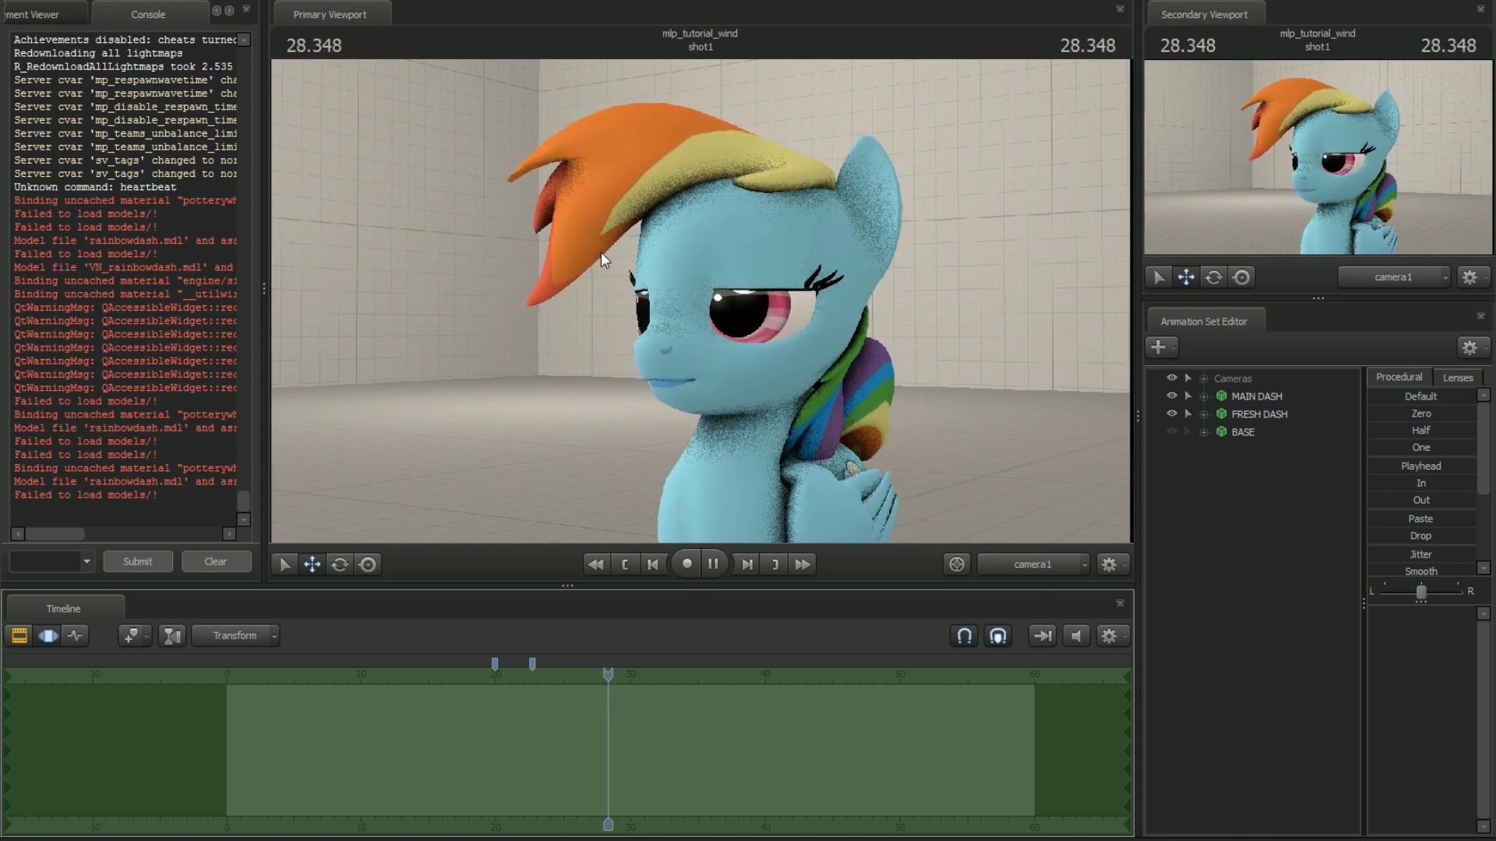
Switch the primary viewport to the Work Camera, examine MAIN DASH's moving mane and tail up close, and pause the playback
click(1032, 562)
click(974, 507)
key(w)
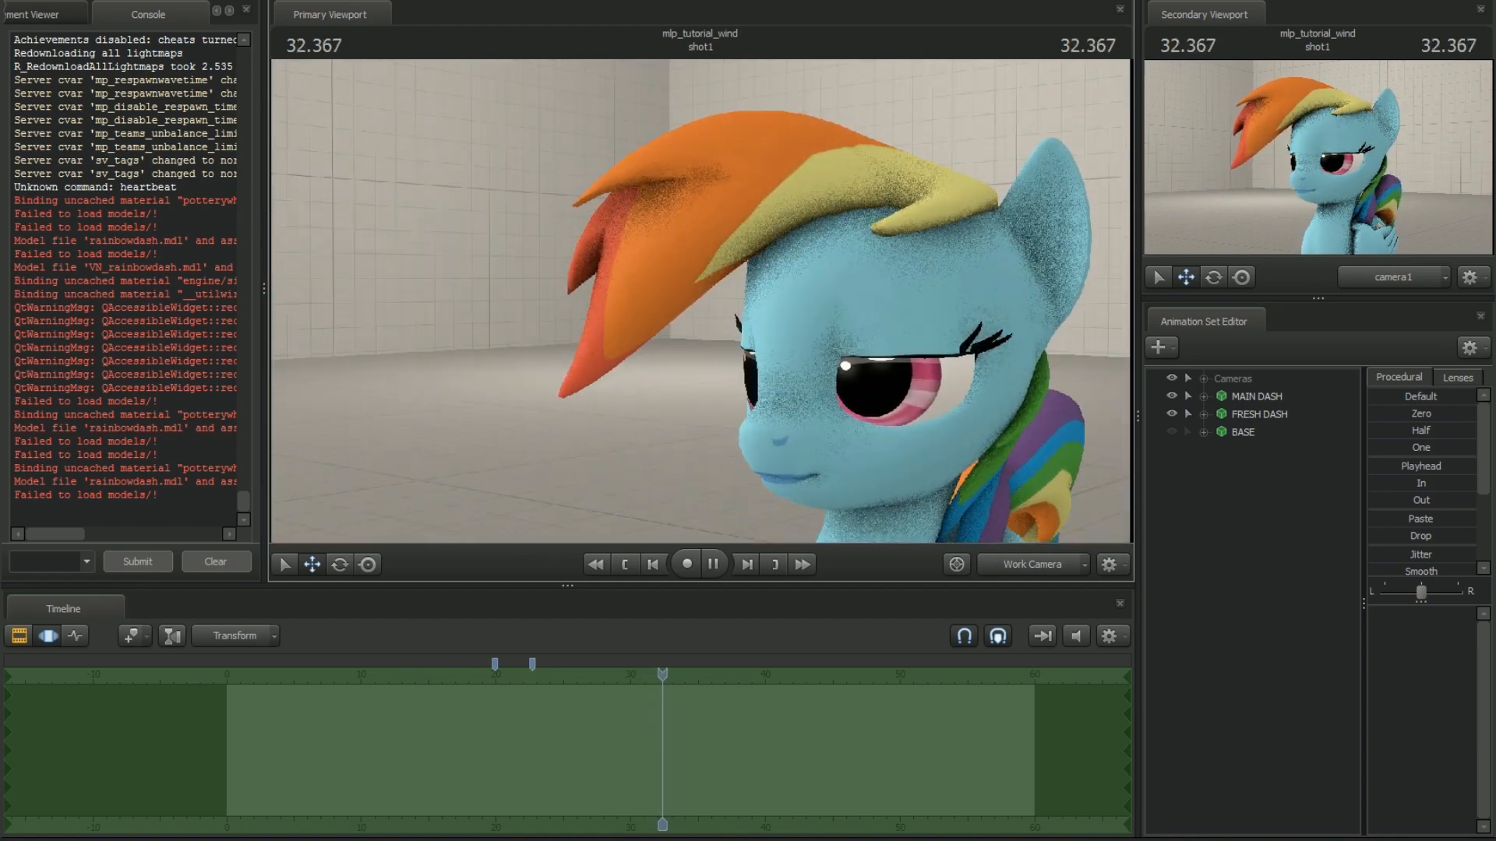
key(w)
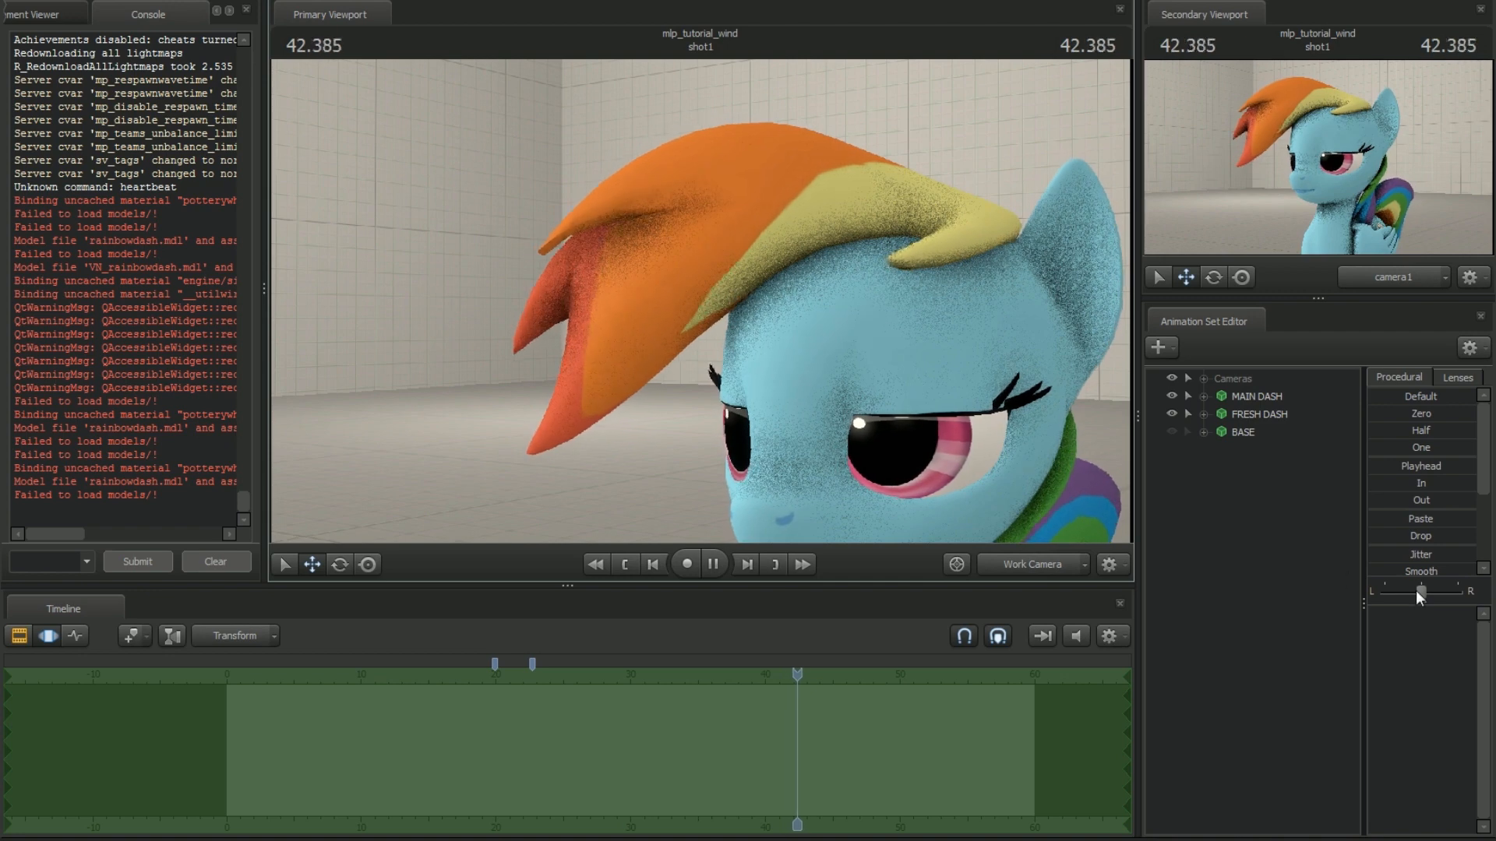
scroll(1425, 517, down, 1)
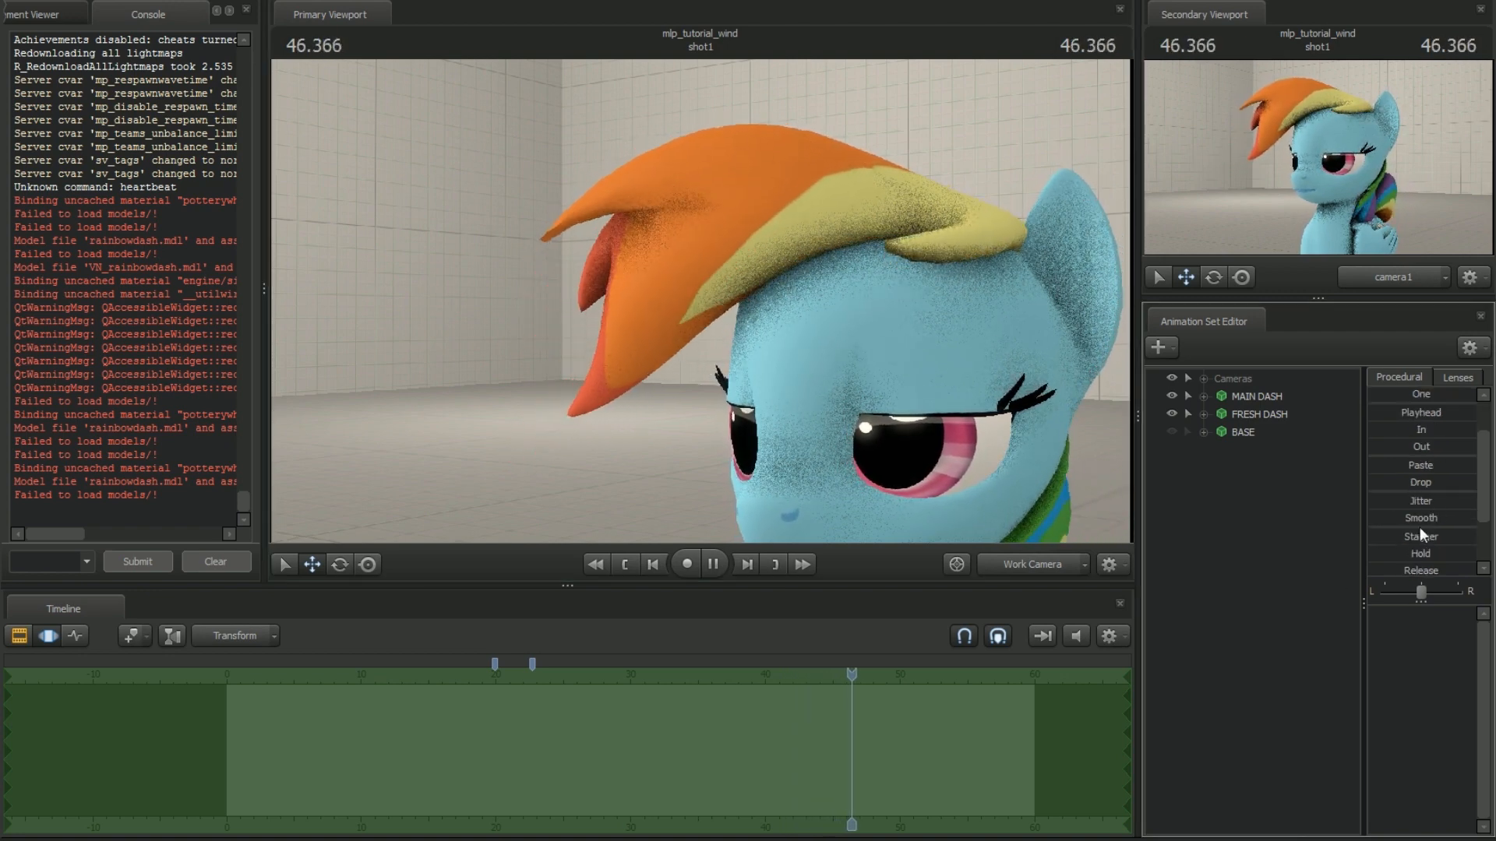
key(s)
key(a)
drag(819, 365, 994, 366)
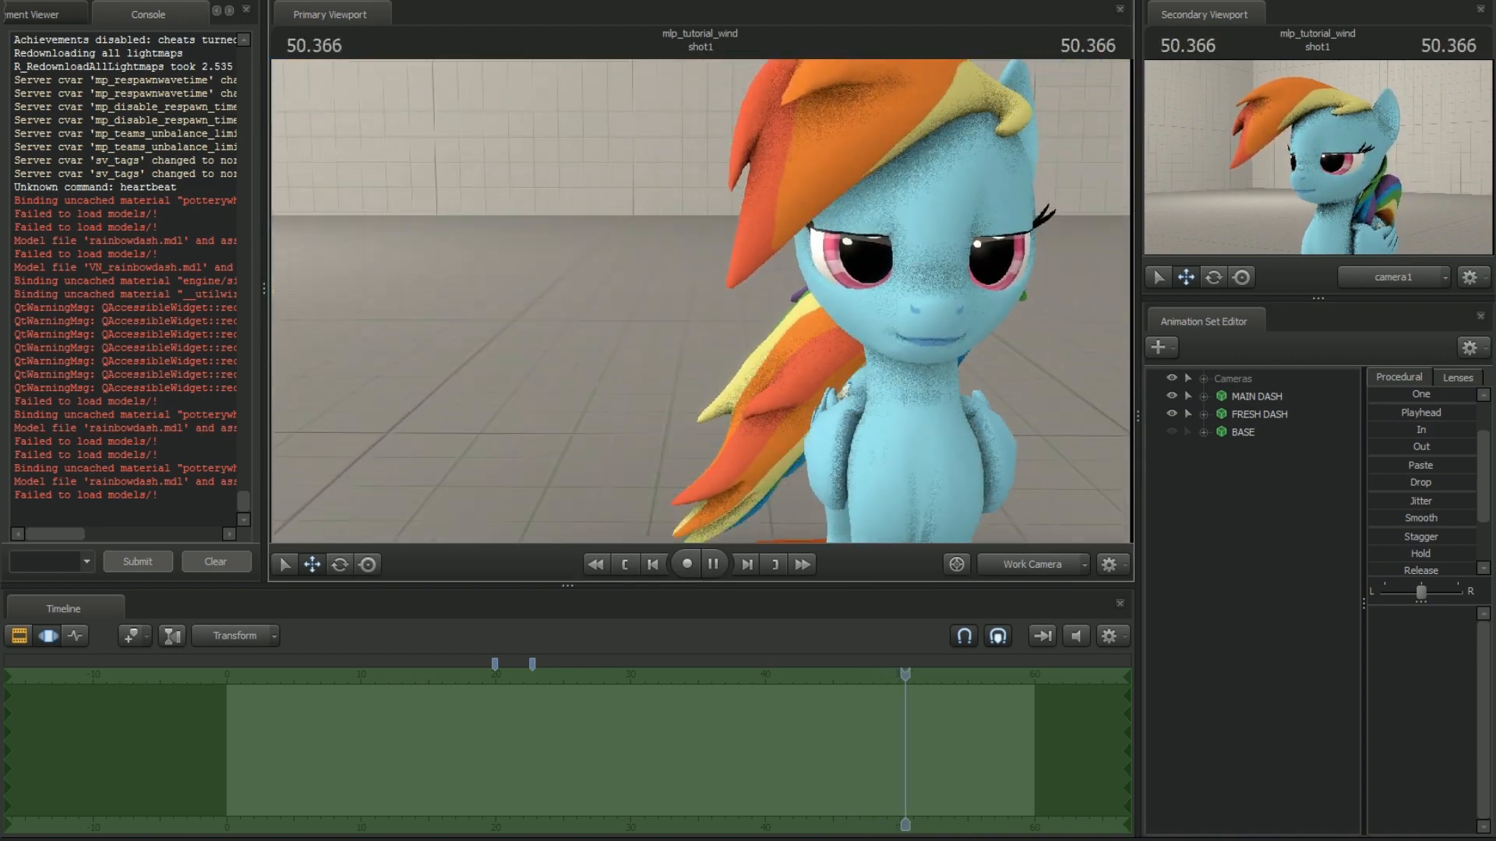
drag(797, 380, 818, 347)
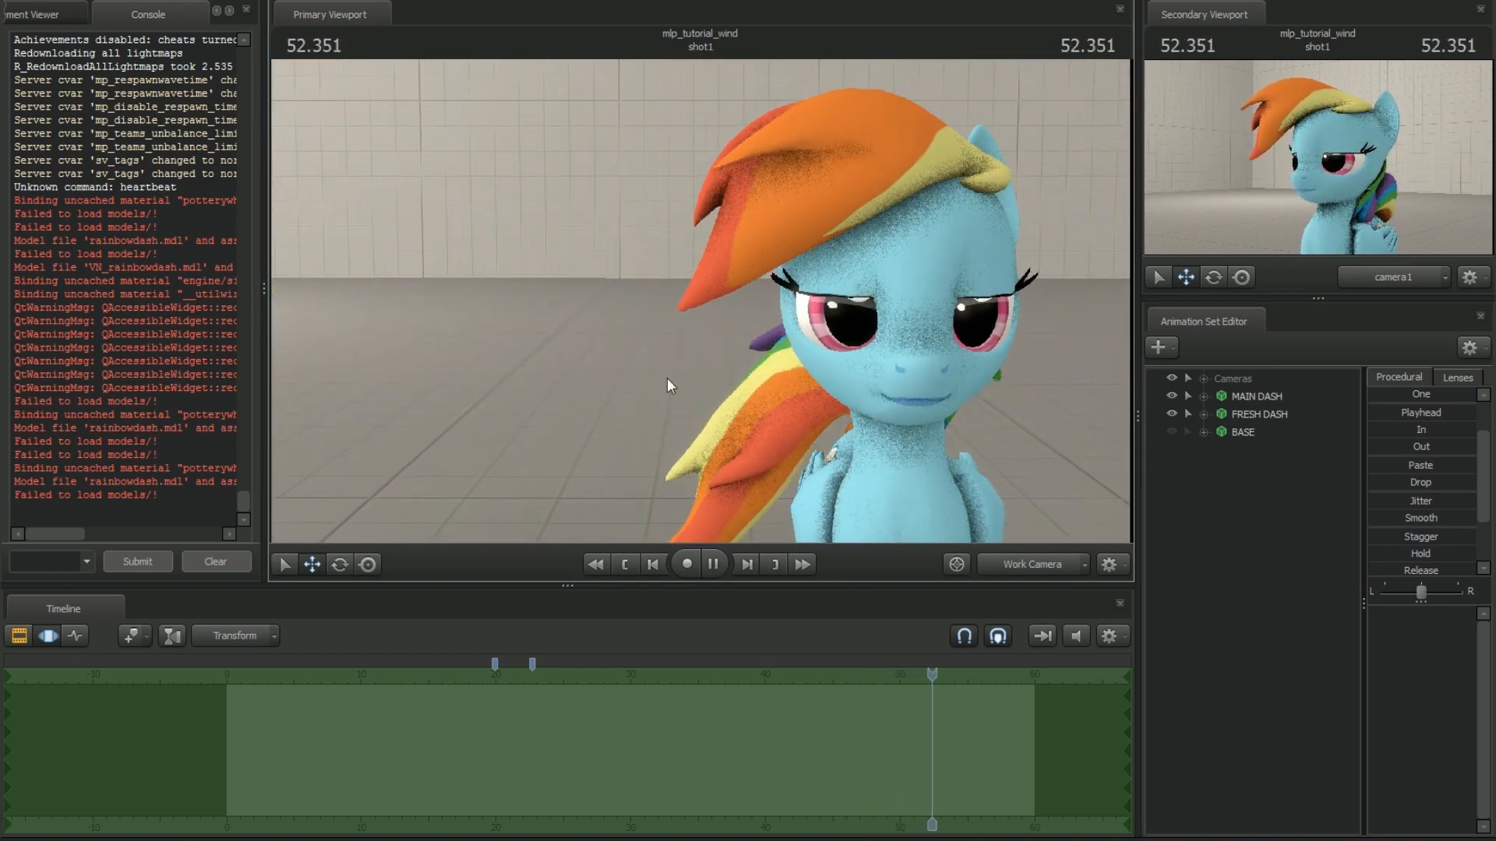
drag(731, 296, 690, 323)
drag(787, 399, 716, 284)
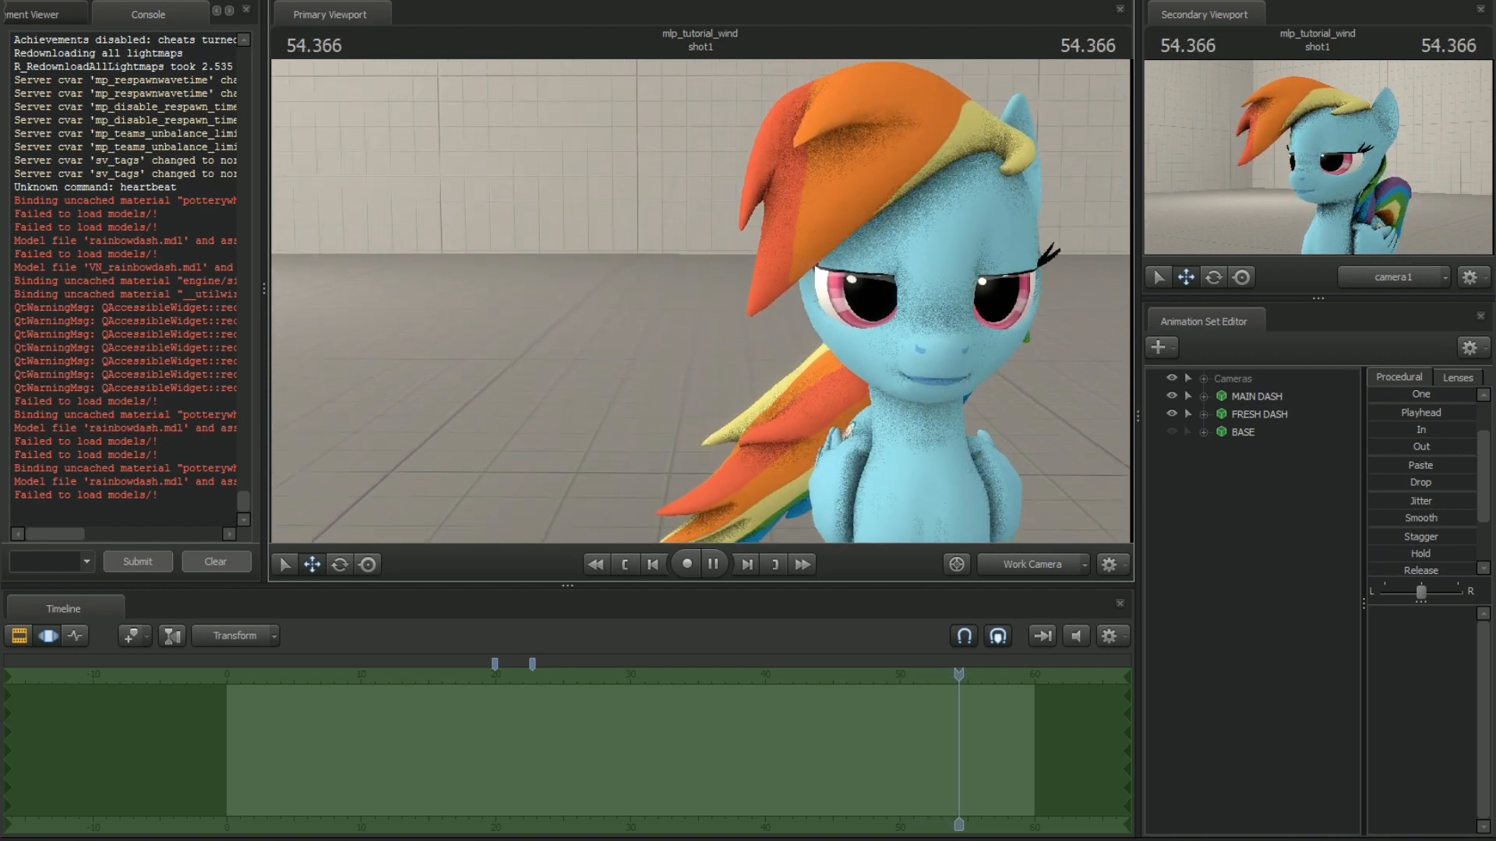
key(space)
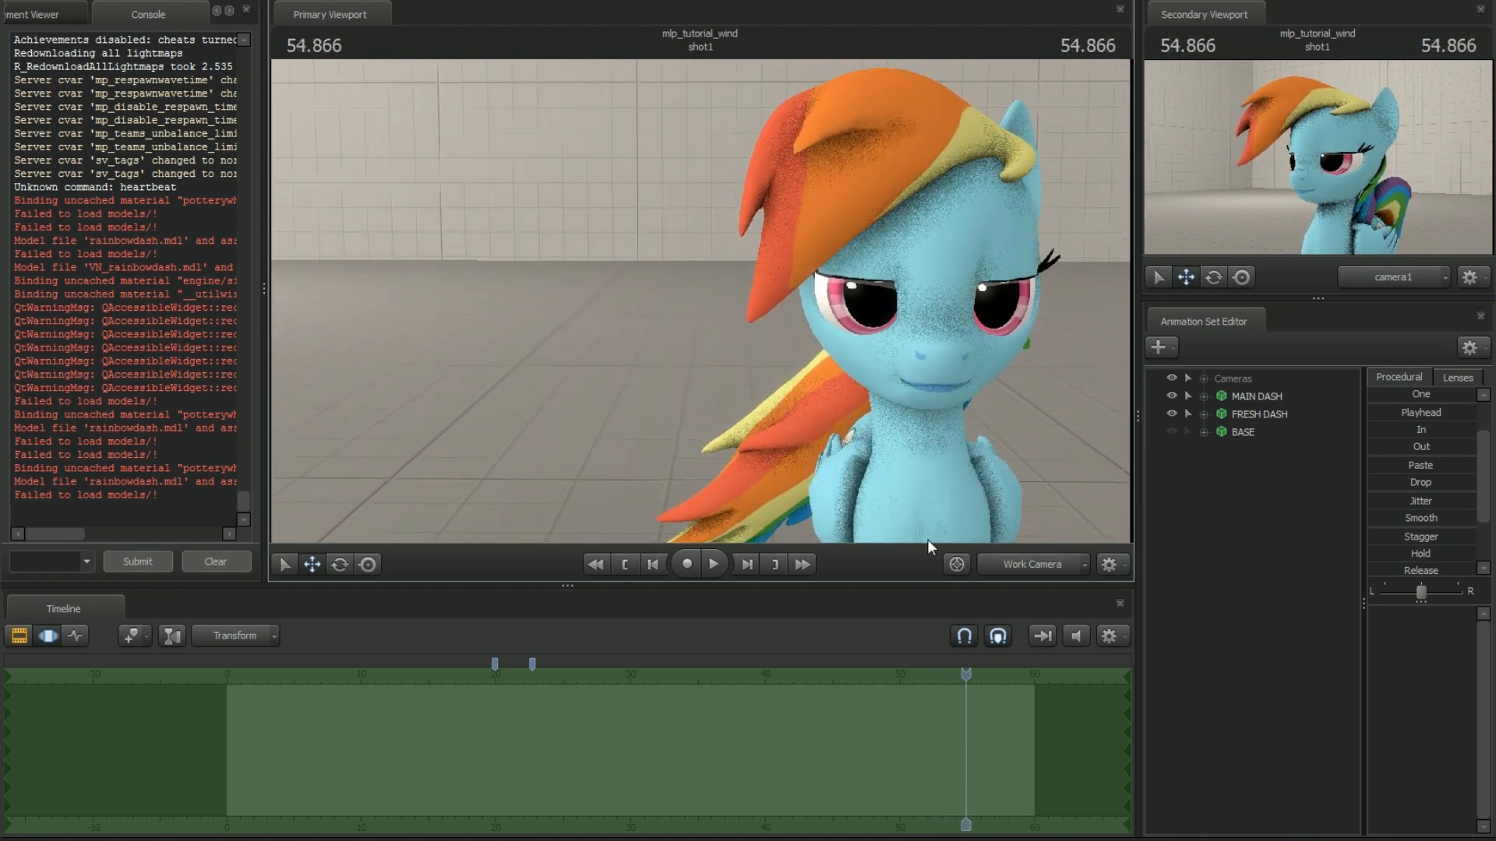
Bake the procedural bones of the FRESH DASH animation set
drag(770, 433, 545, 429)
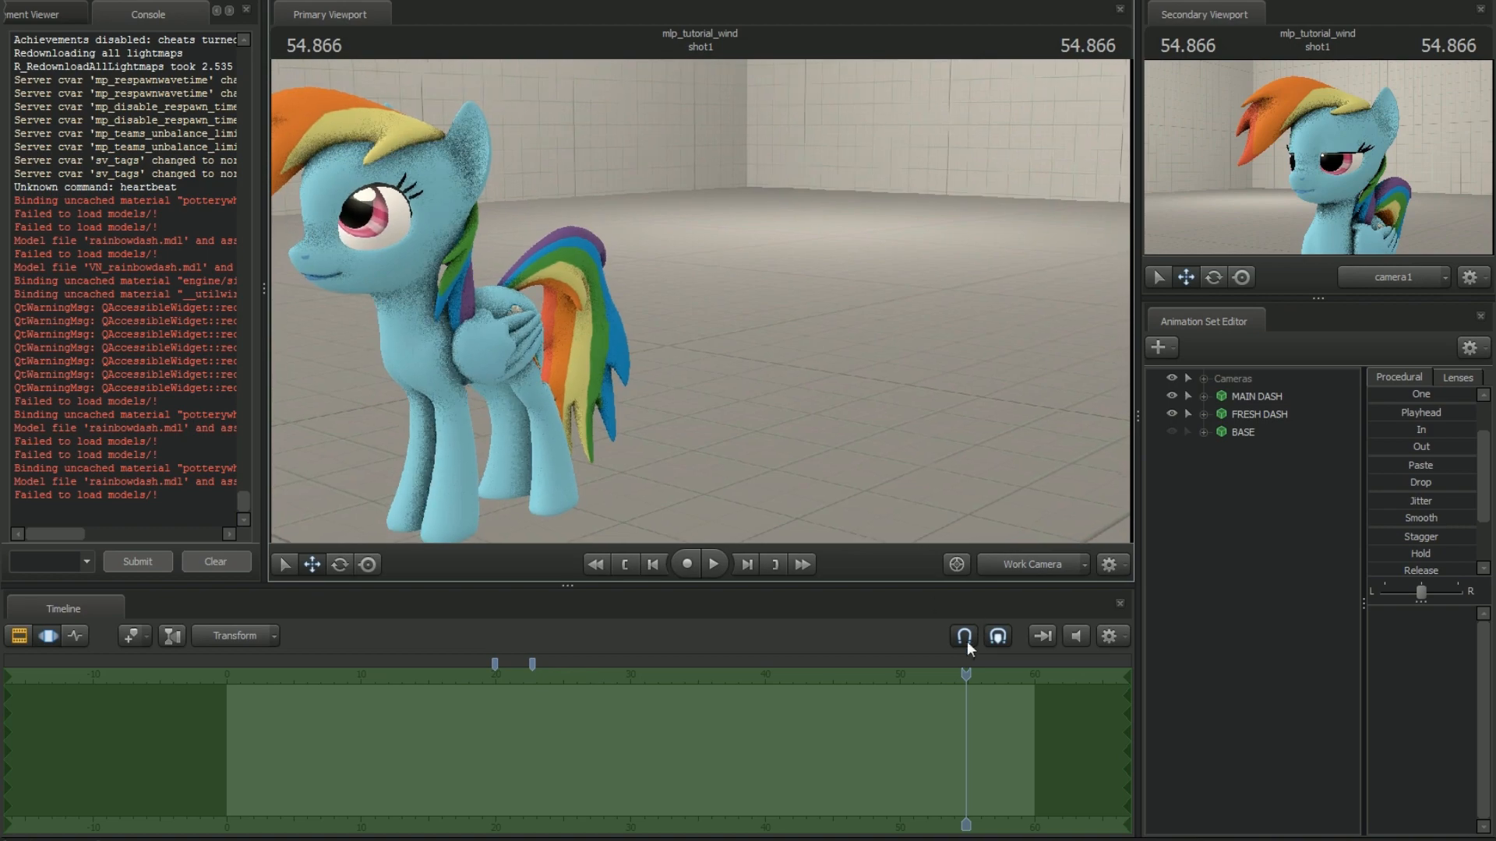
click(964, 674)
key(a)
drag(732, 390, 713, 303)
key(w)
key(a)
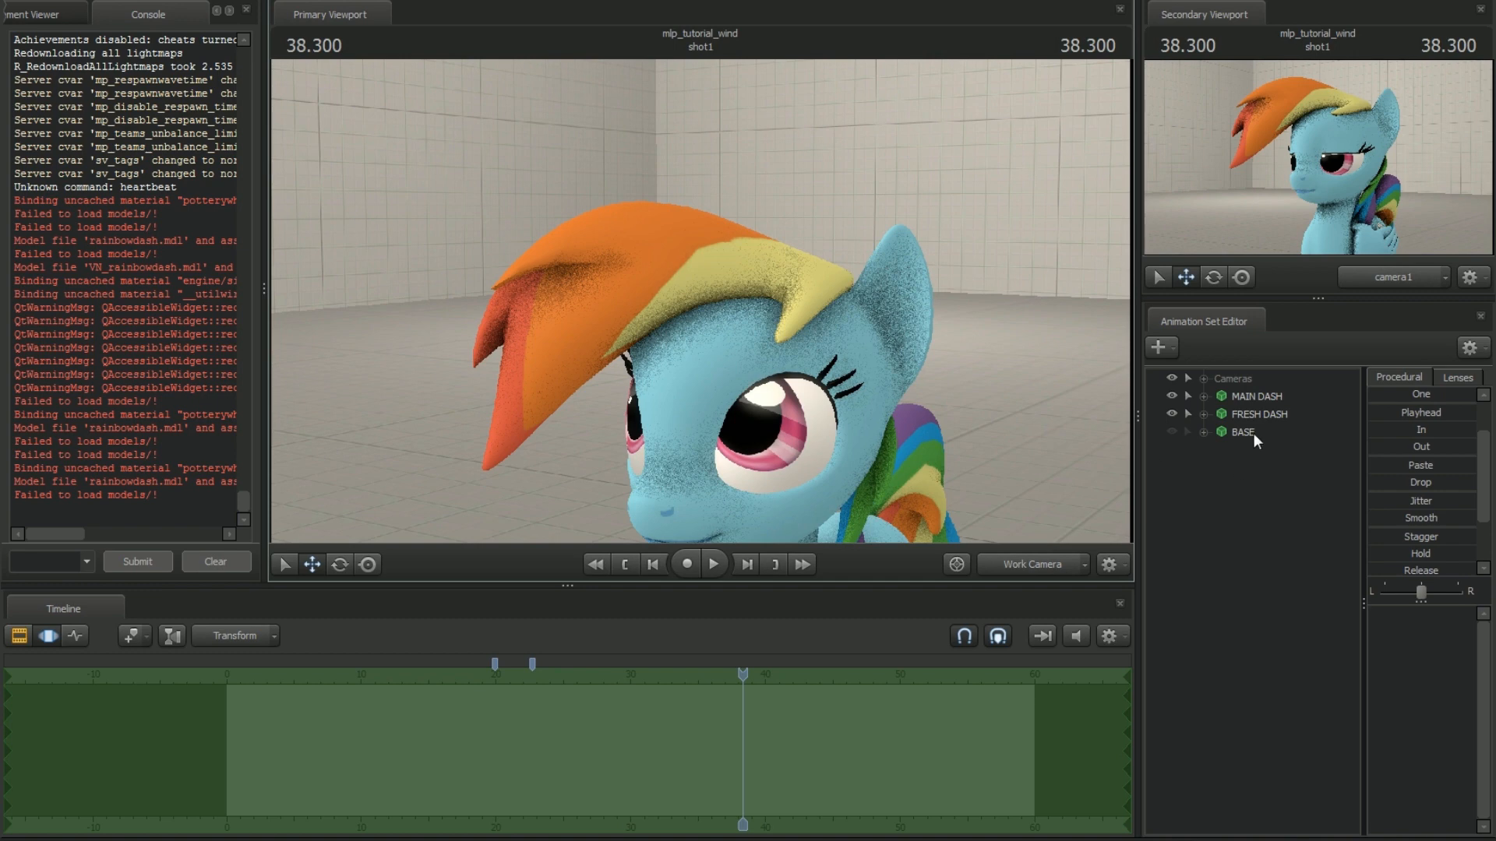
right_click(1250, 413)
mouse_move(1299, 584)
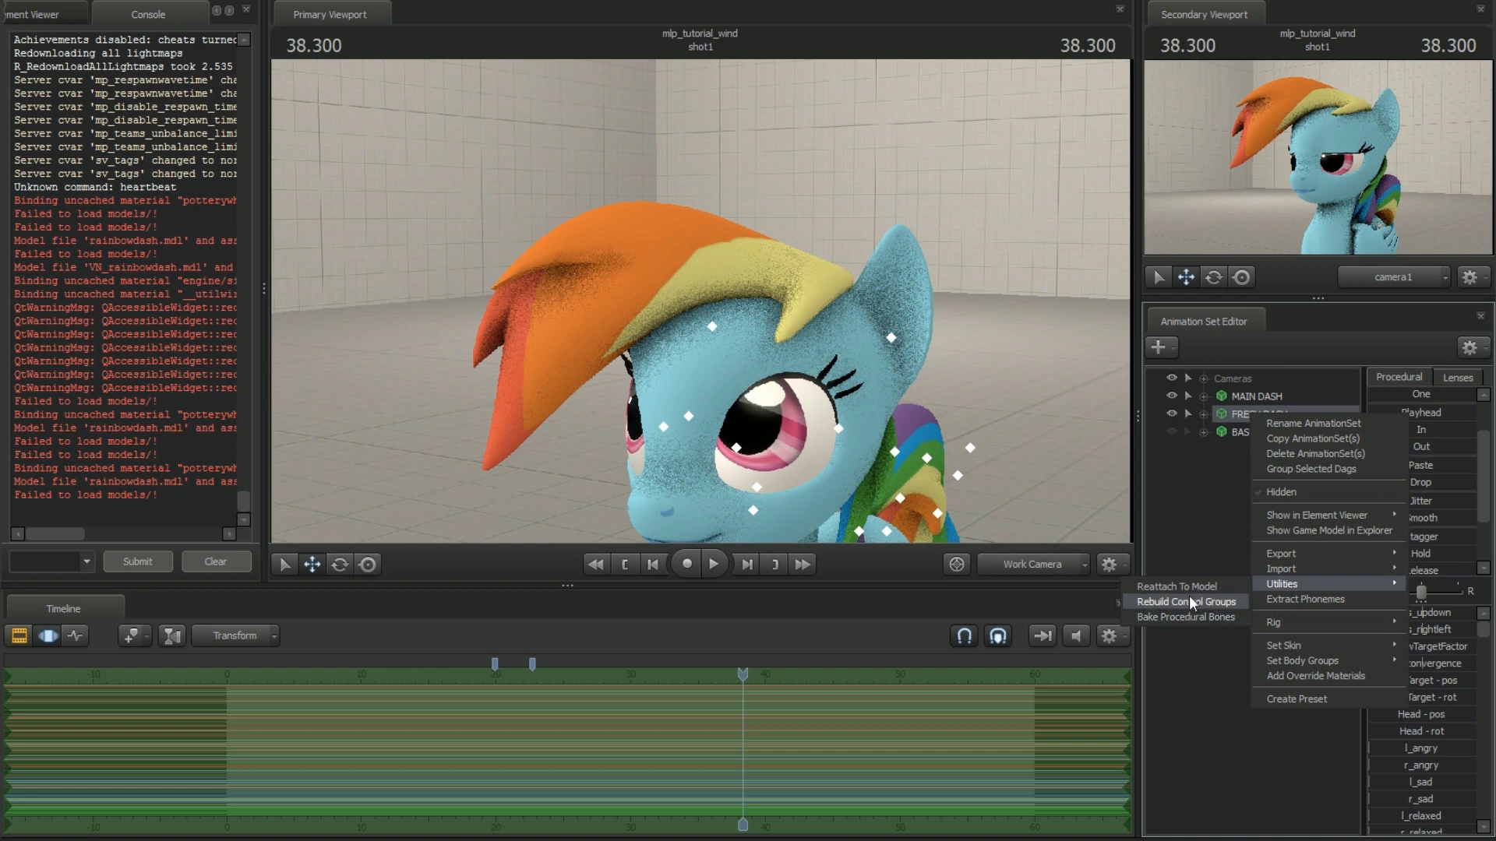
click(1182, 616)
Expand FRESH DASH down to the JiggleBones group inside Pony Bones and select the jiggle_hair1 bone
click(1204, 414)
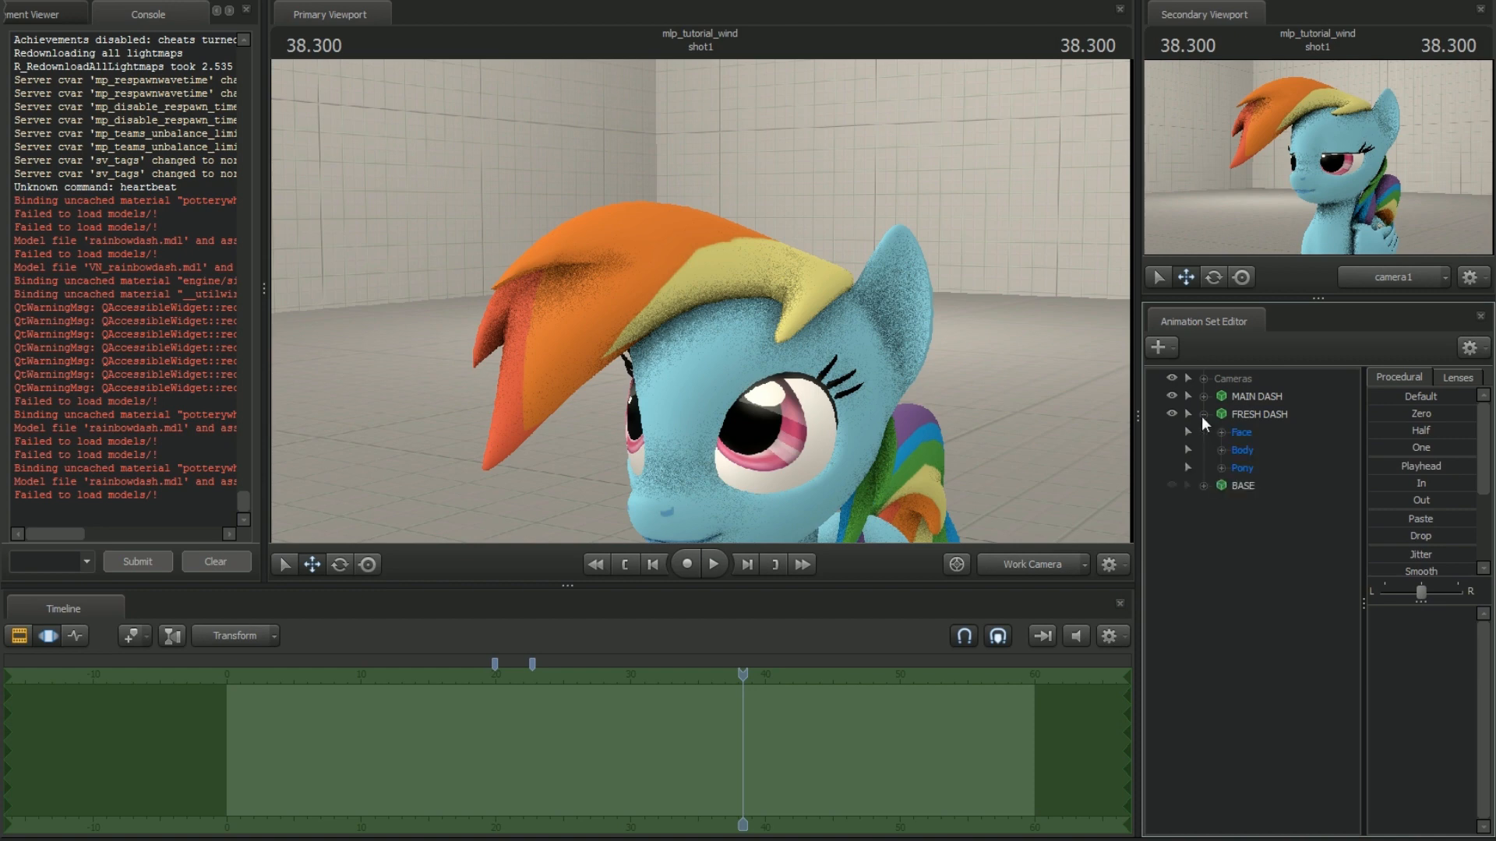
drag(990, 433, 978, 477)
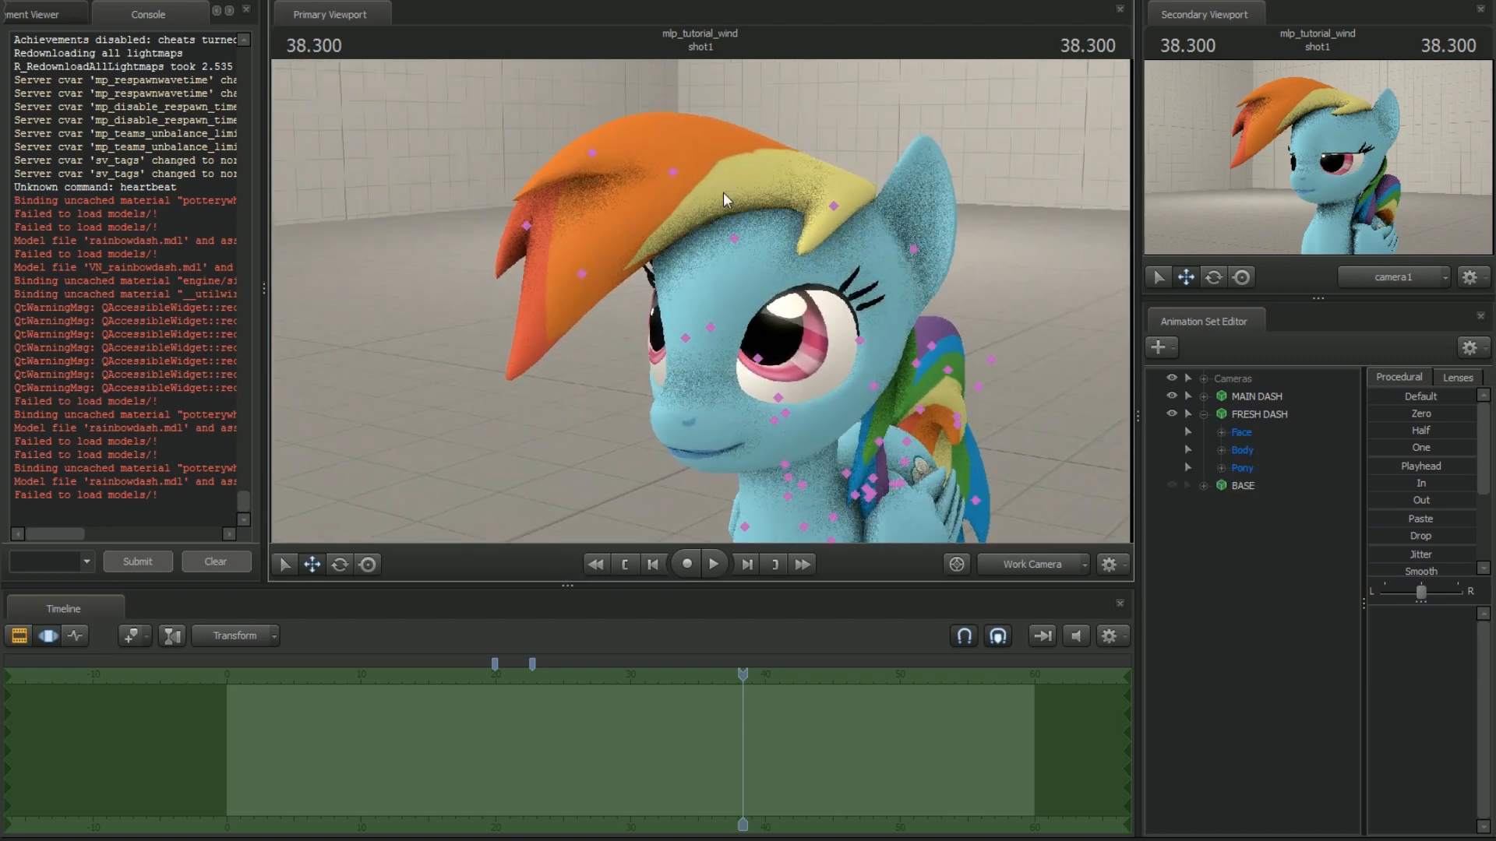
click(1221, 468)
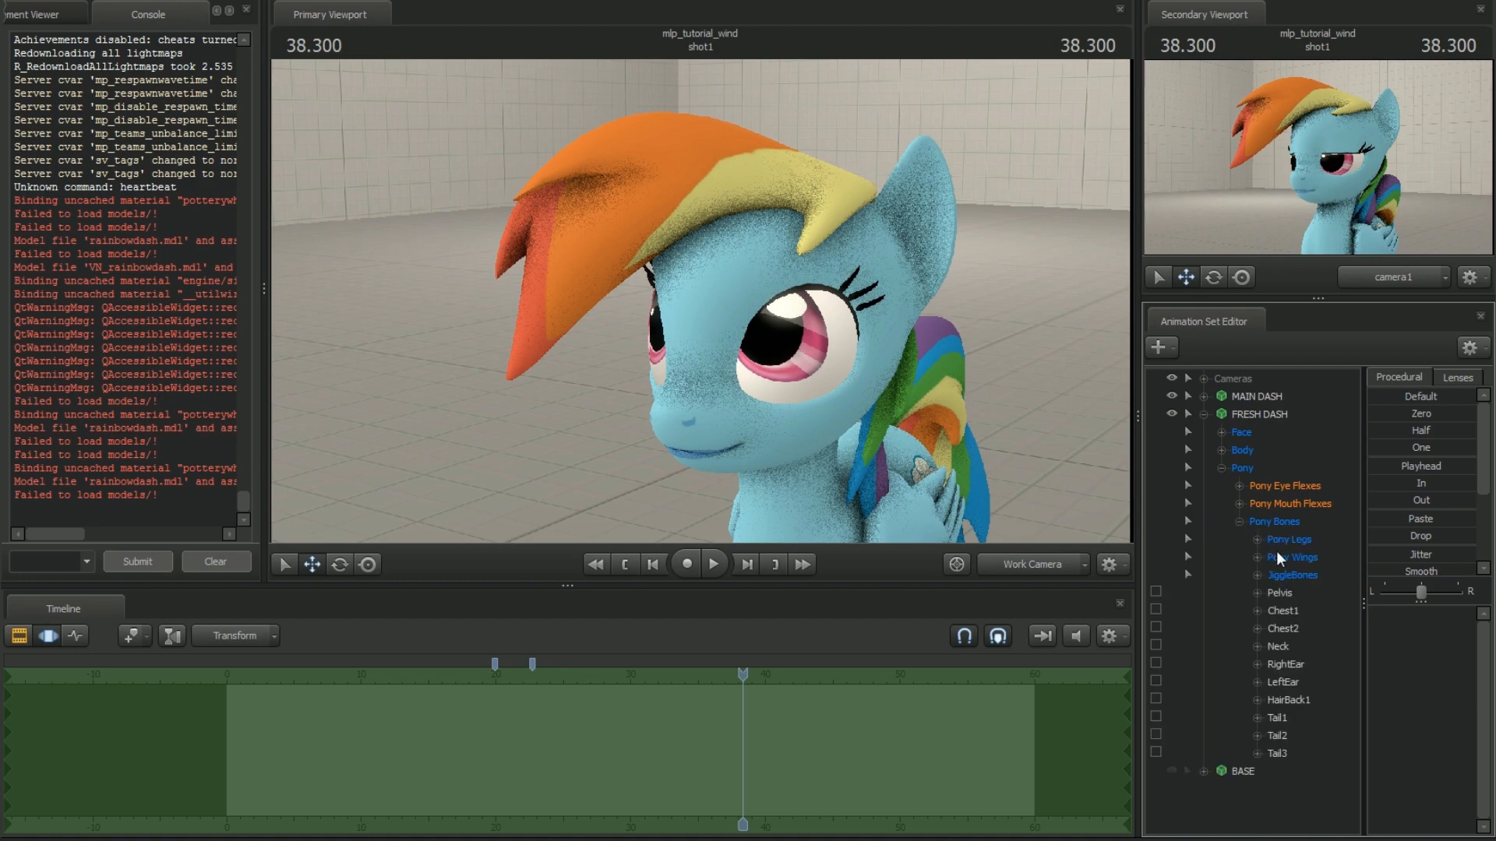
click(1258, 576)
click(1304, 593)
Play the shot briefly and examine how MAIN DASH's mane moves when seen from the front
drag(967, 476, 1020, 438)
key(a)
key(d)
key(w)
key(s)
key(space)
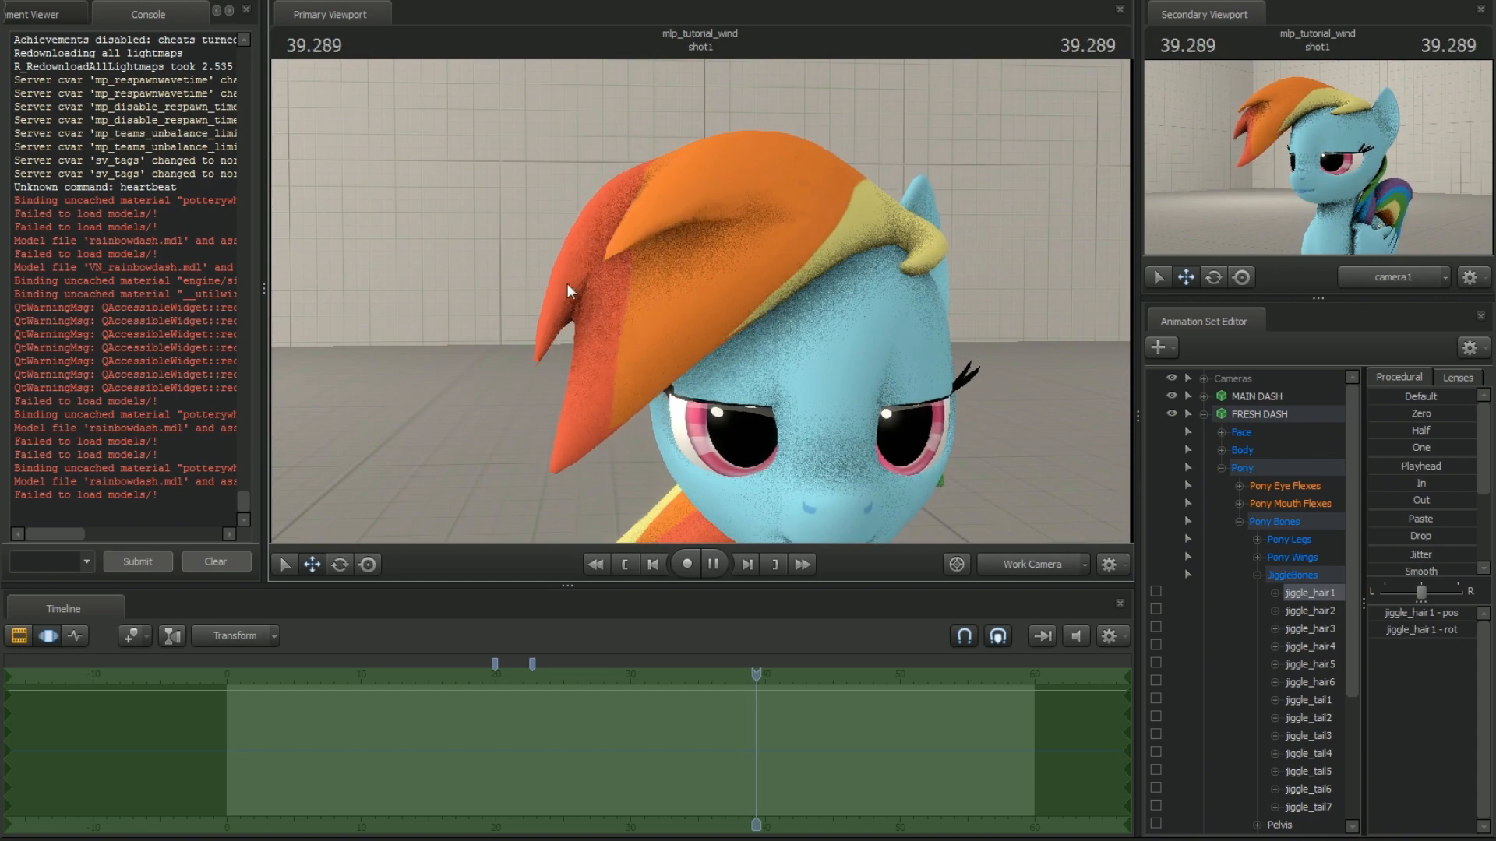
key(space)
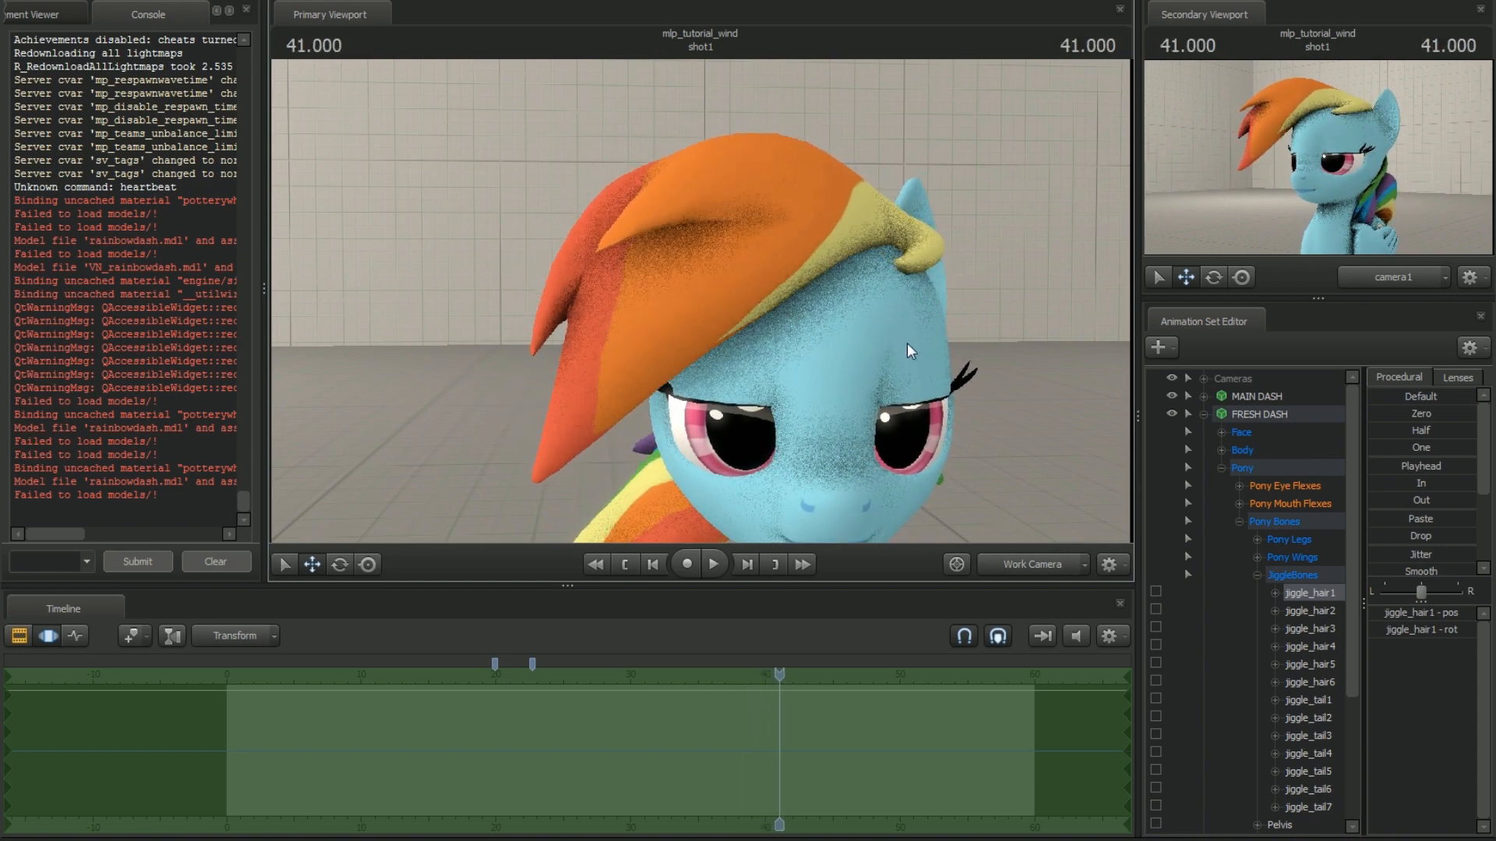
Expand jiggle_hair1 on FRESH DASH to its rotation axes, select only the x axis, and activate the Rotate tool
drag(907, 343, 722, 305)
key(w)
key(a)
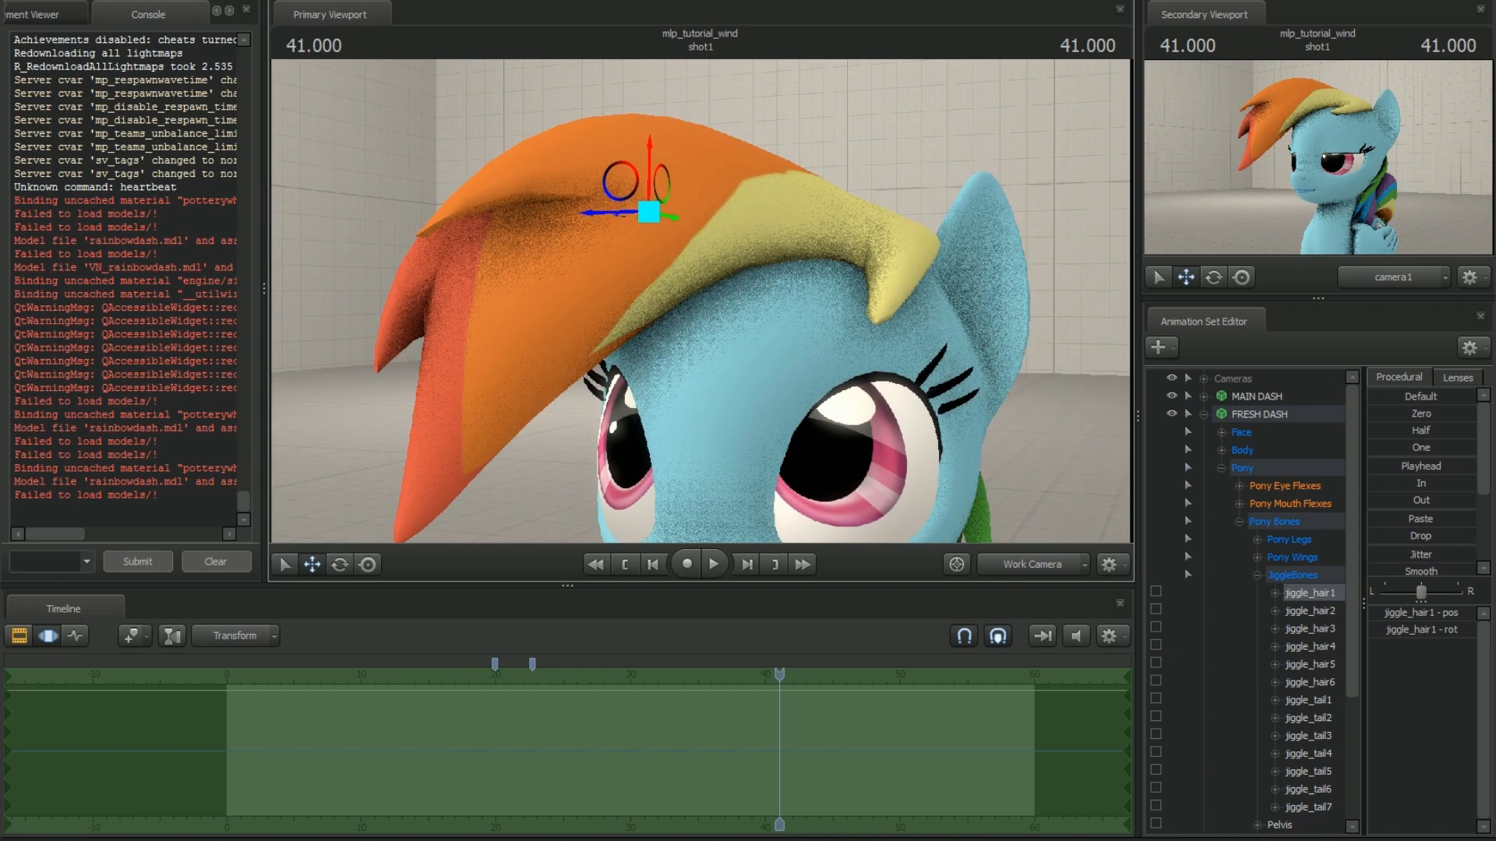
double_click(1284, 593)
click(1293, 630)
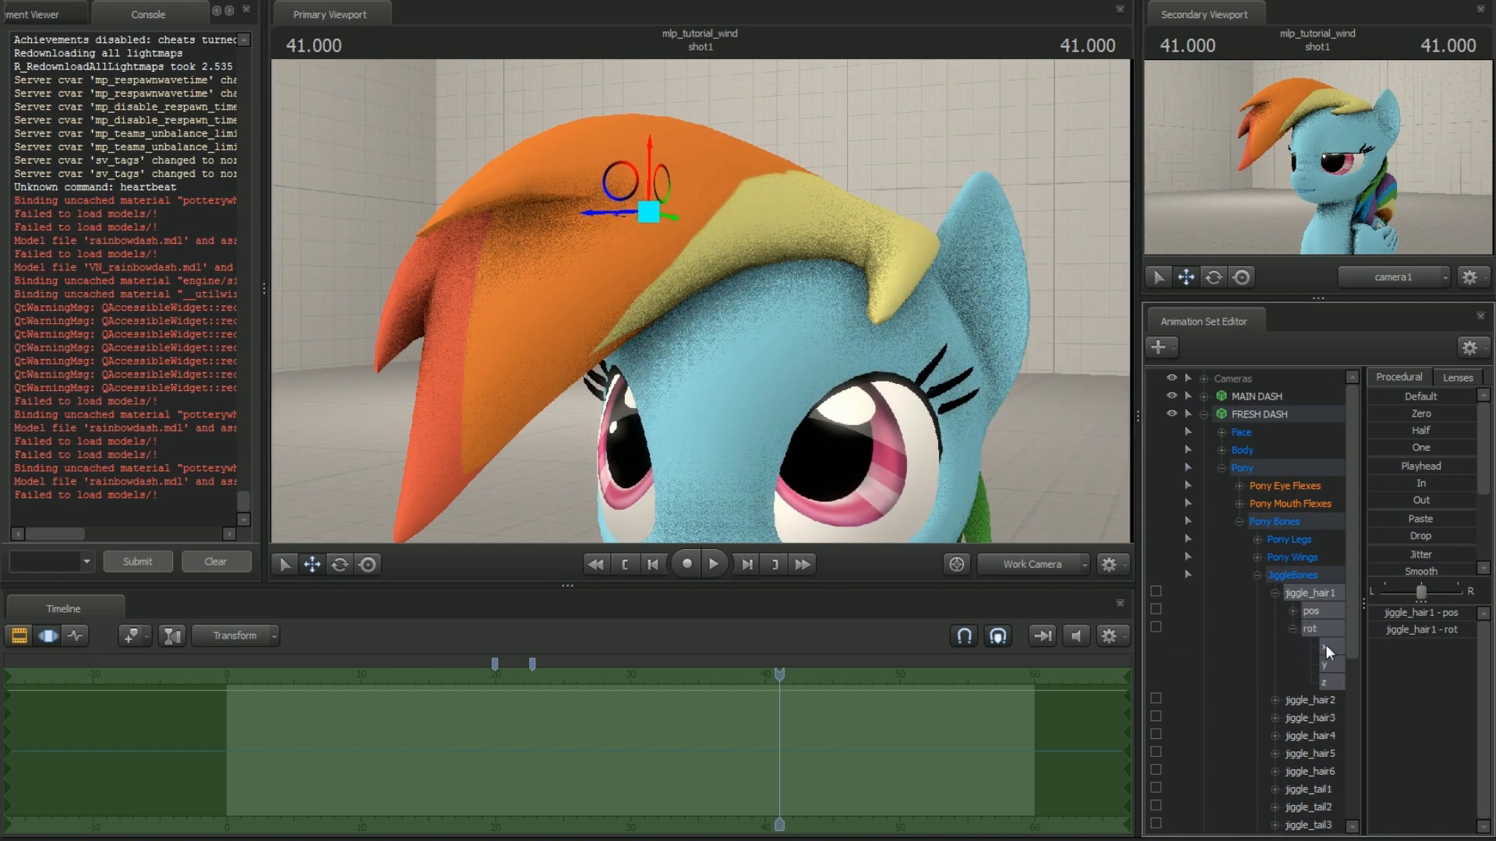
click(1325, 647)
drag(942, 464, 894, 532)
key(e)
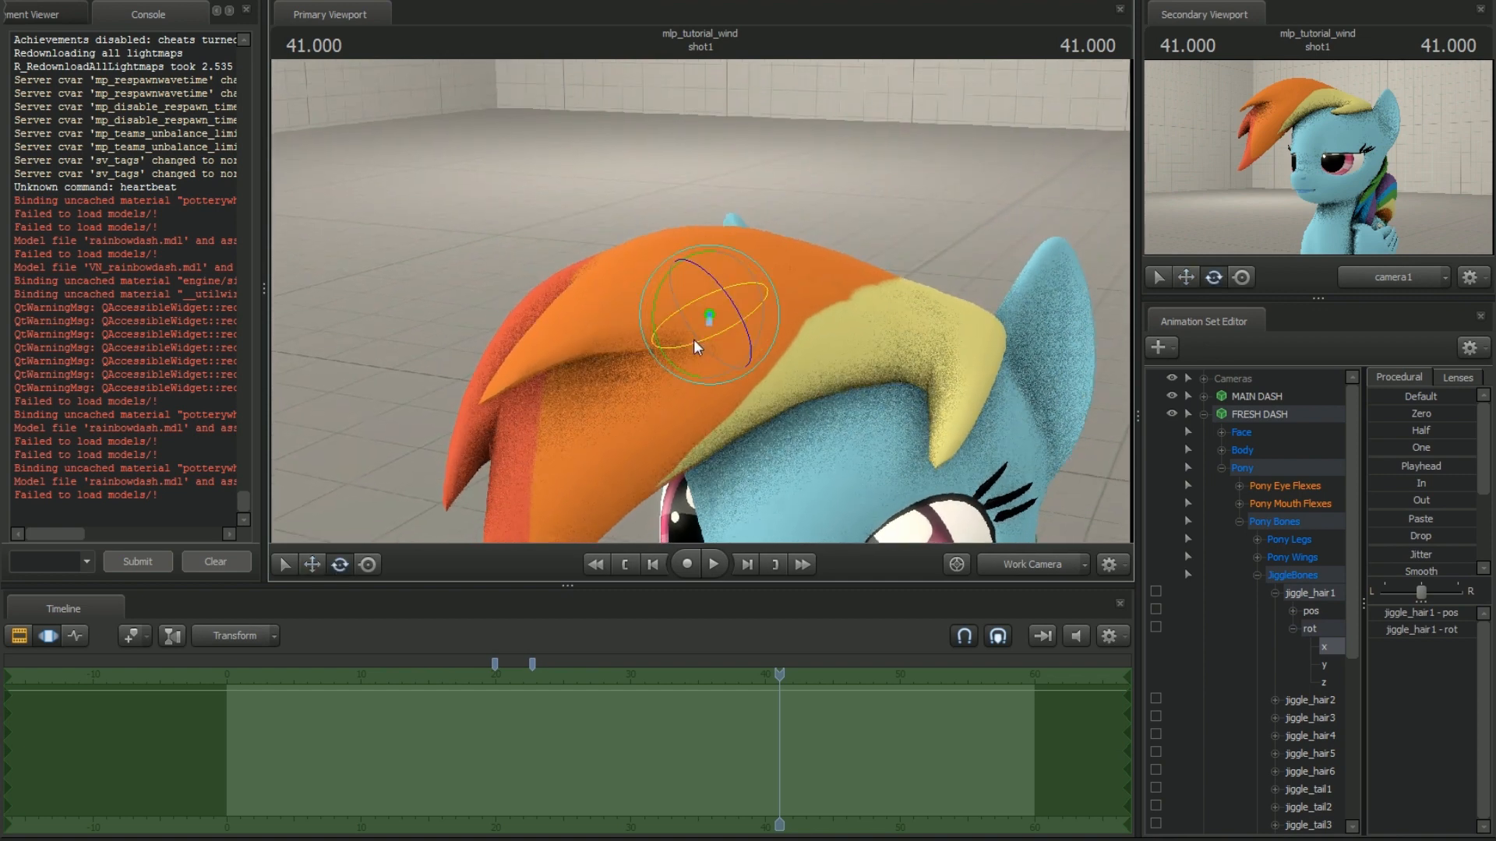
Try rotating jiggle_hair1 with only its x rotation axis selected, and undo the attempt
click(705, 335)
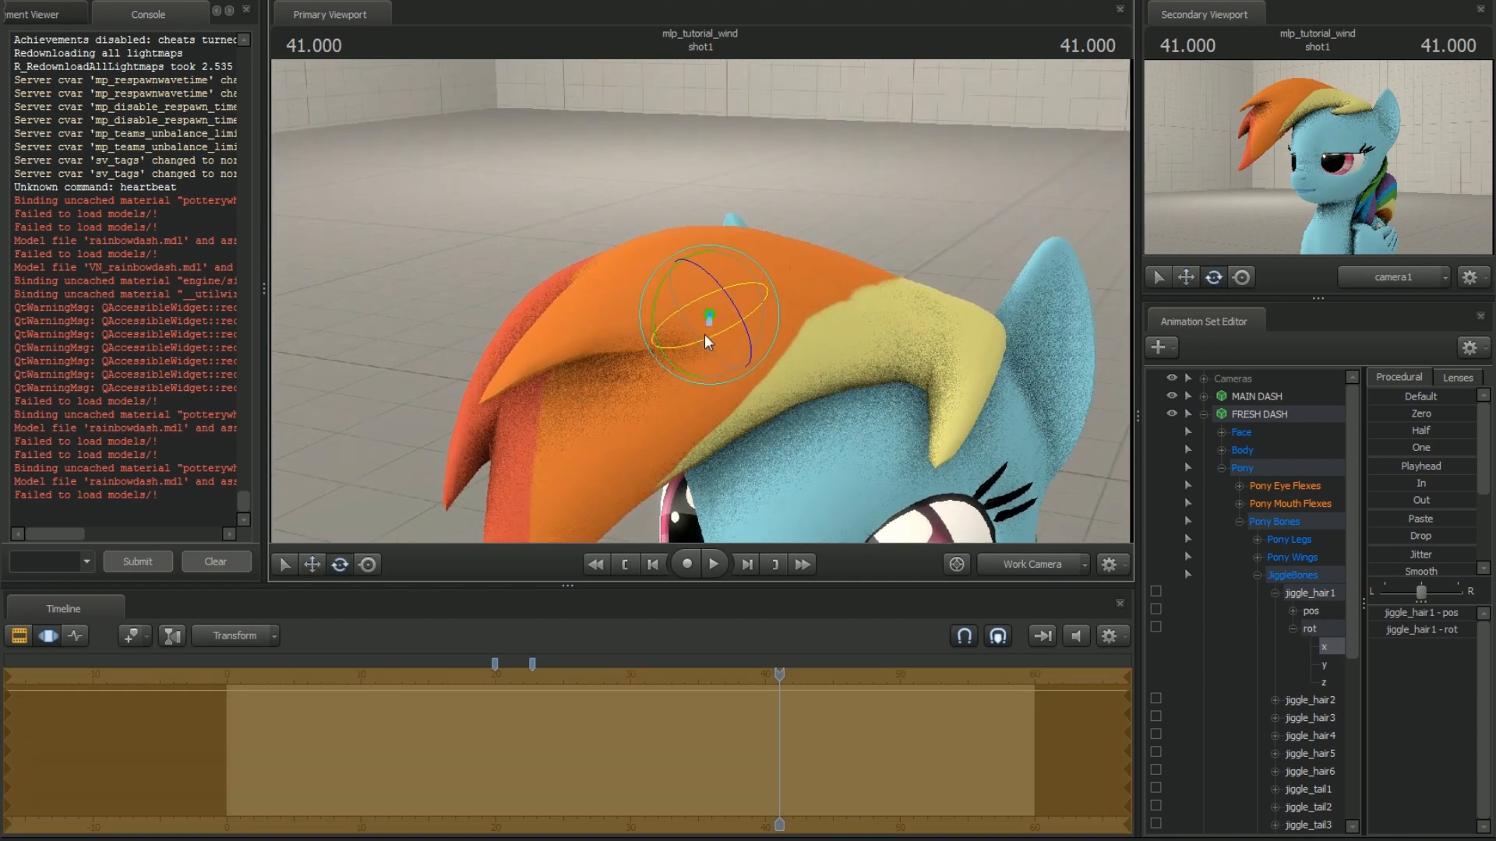
drag(708, 341, 737, 331)
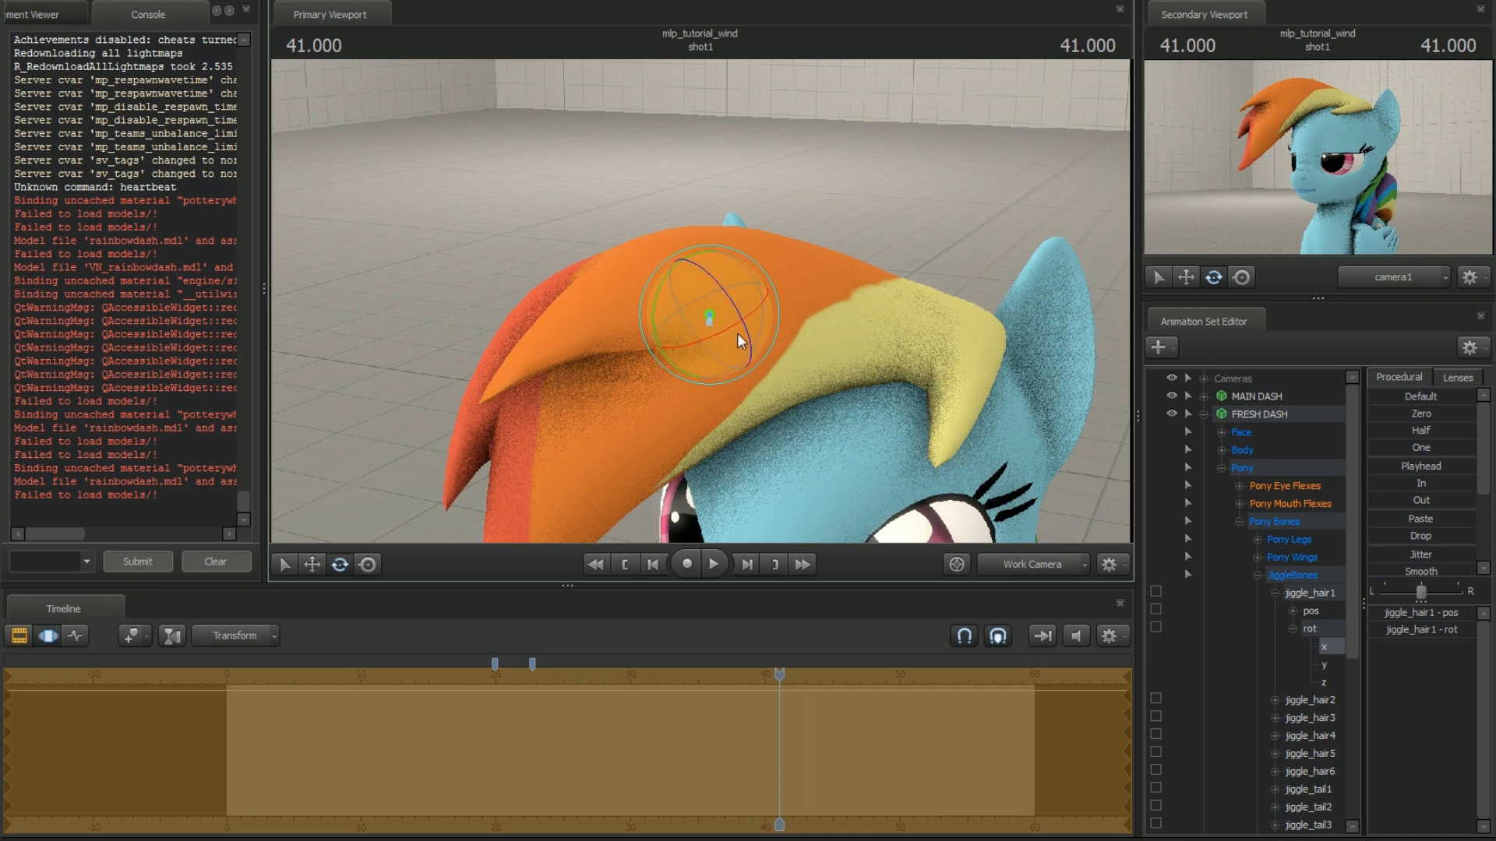
key(ctrl+z)
Rotate the jiggle_hair1 bone slightly with only its z rotation axis selected
click(1325, 665)
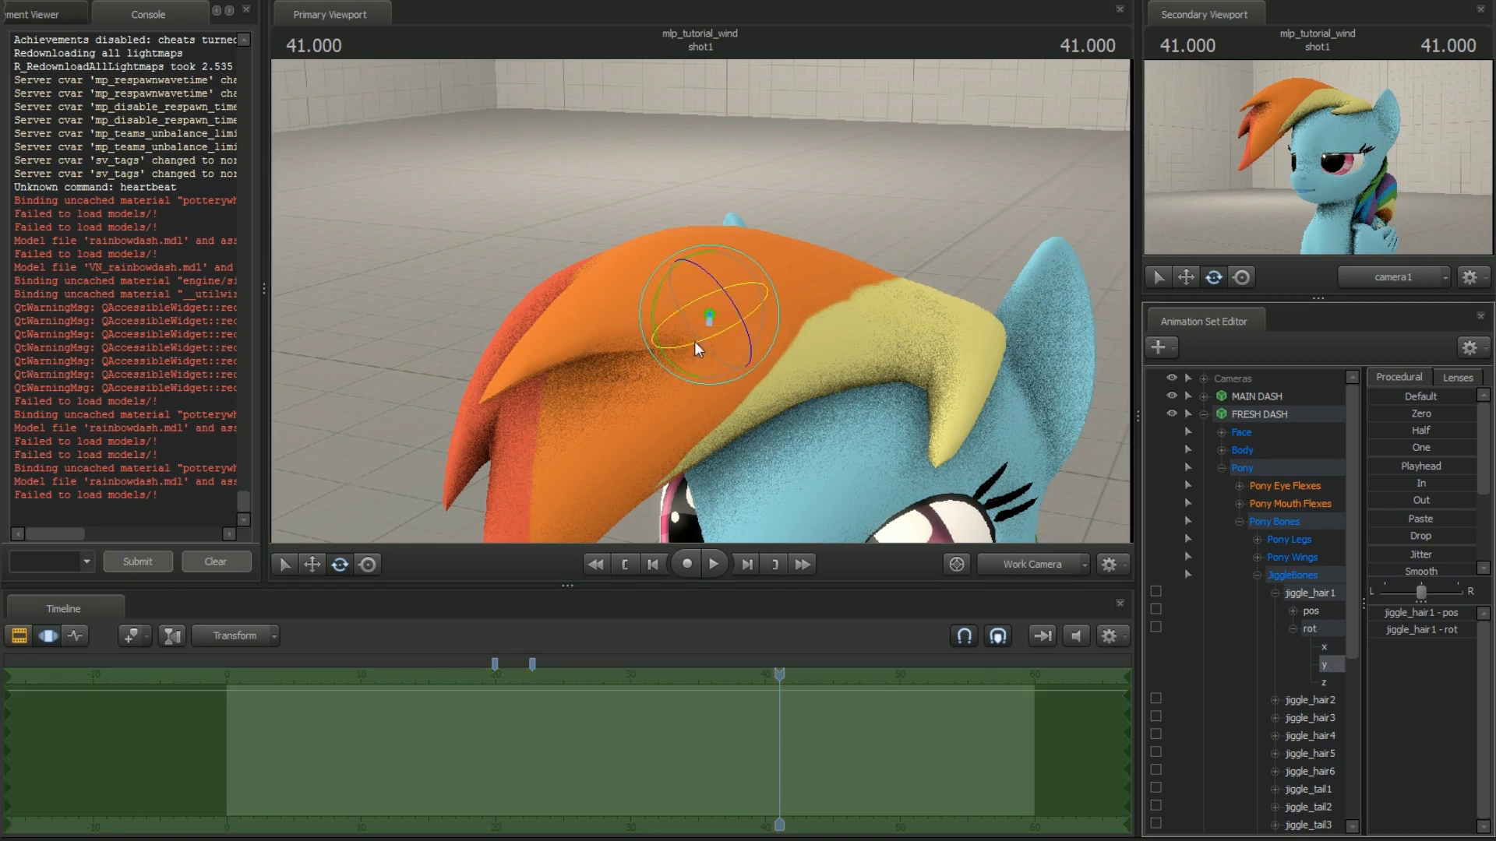
click(1324, 682)
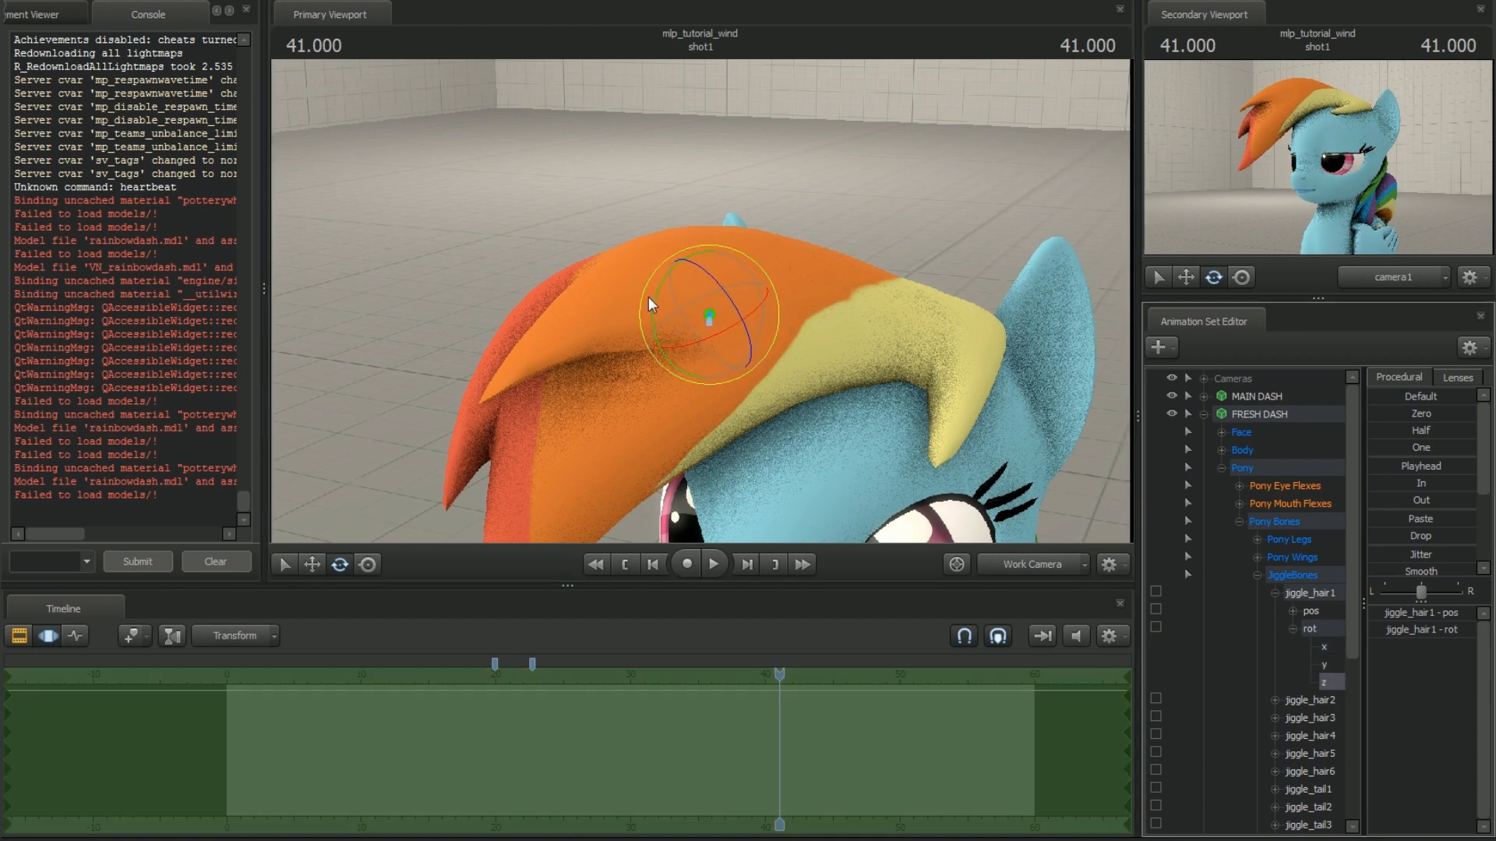
drag(705, 338, 691, 371)
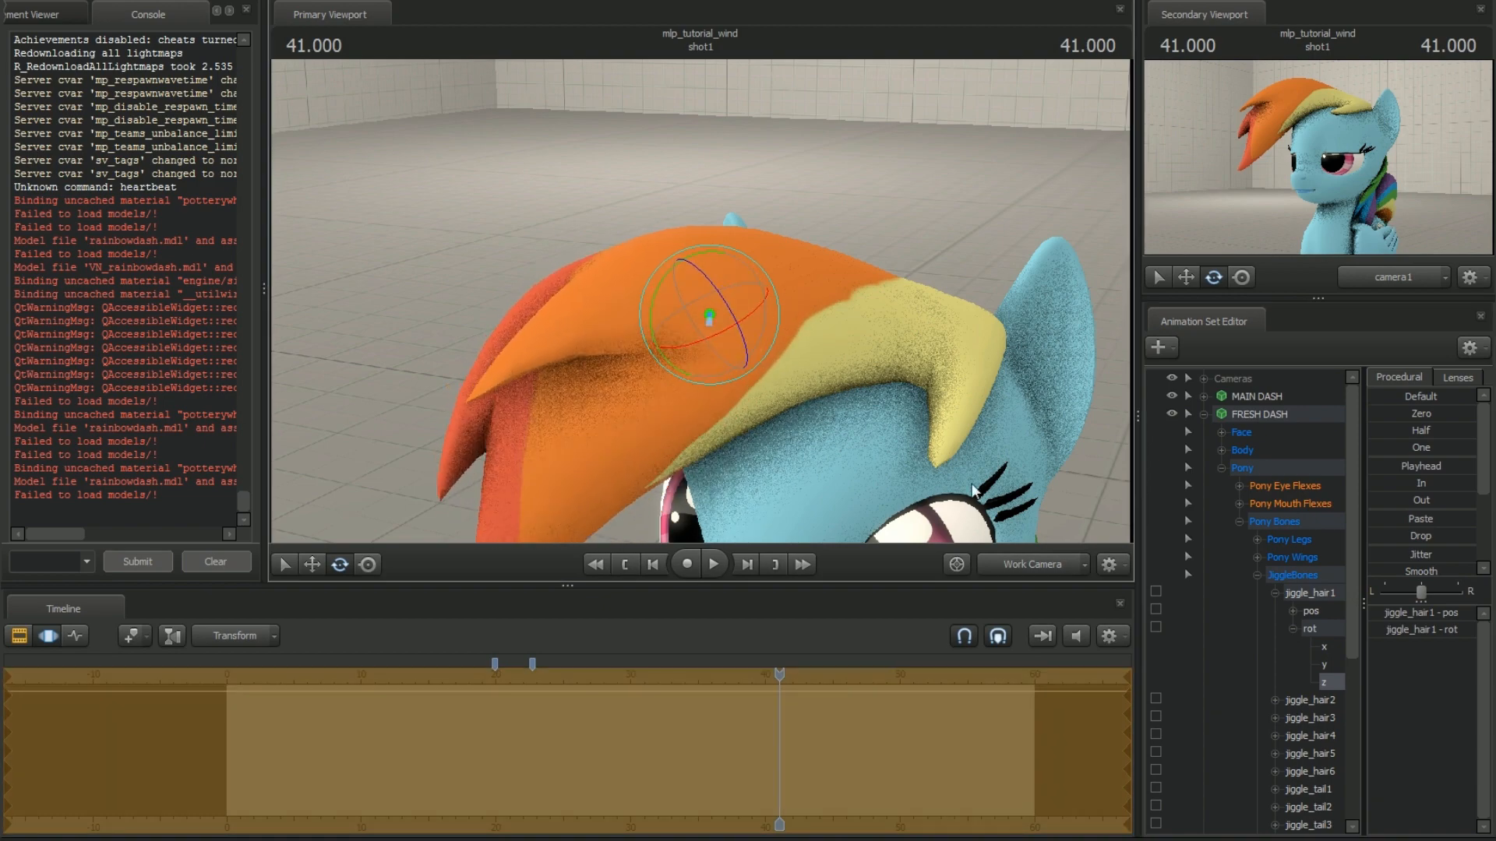
key(Return)
drag(979, 404, 1027, 370)
drag(1002, 445, 1002, 443)
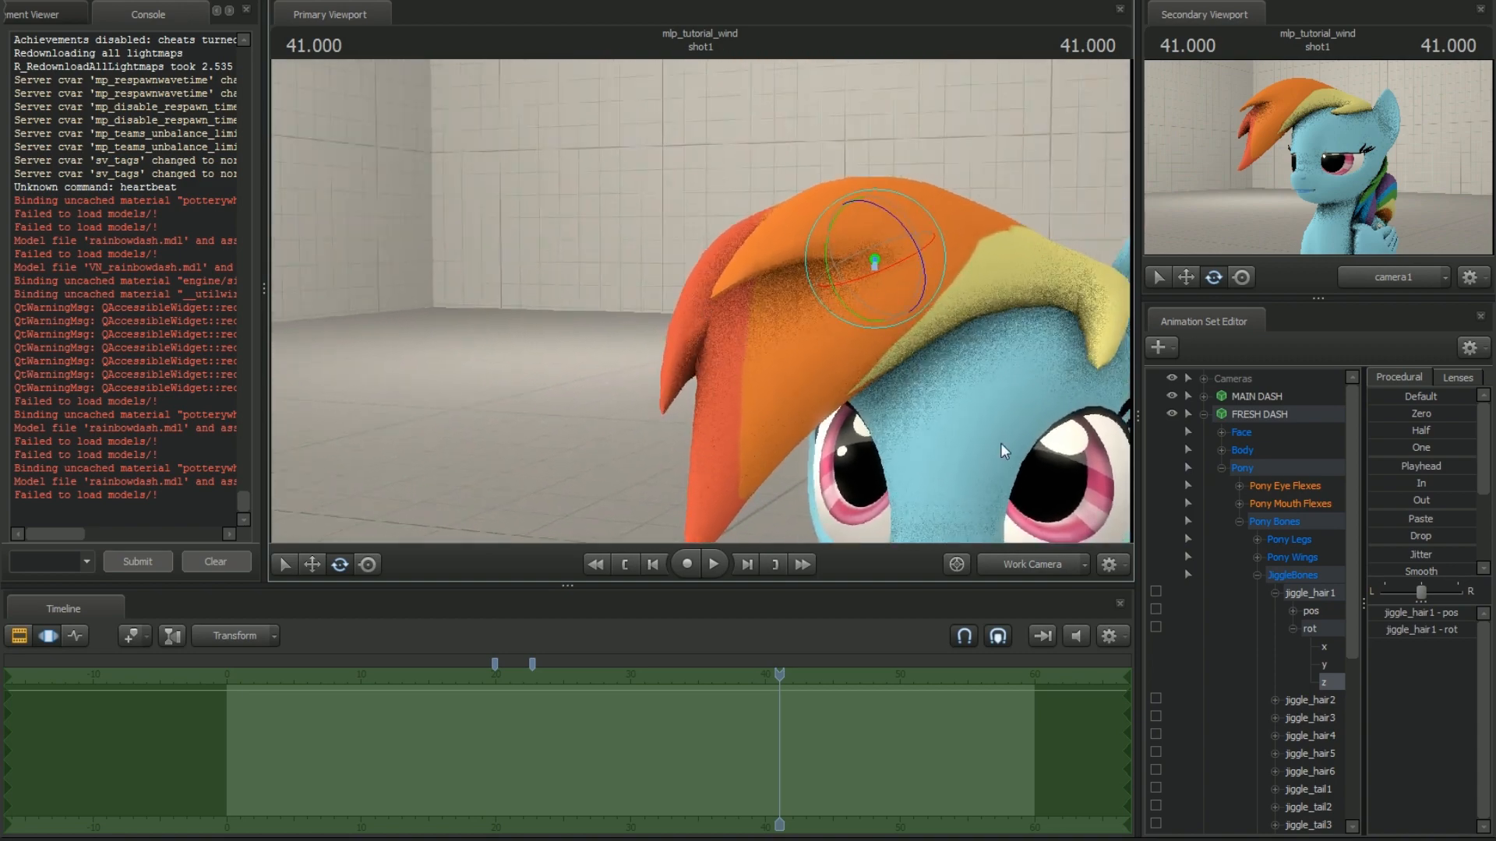
Apply Jitter to jiggle_hair1's z rotation over the whole shot and play back the resulting hair motion
click(1392, 558)
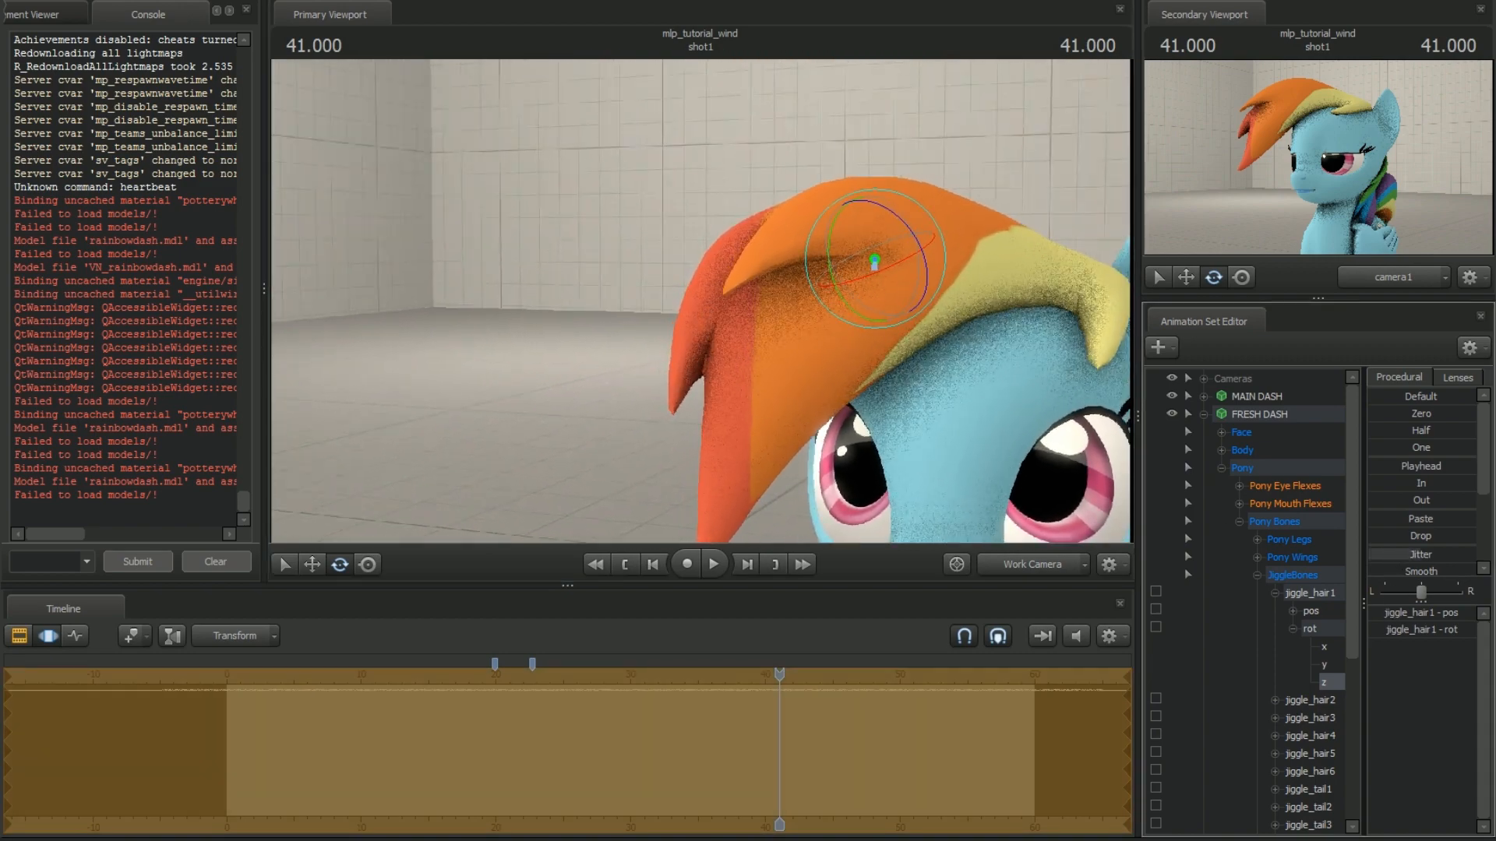
drag(773, 682, 553, 684)
key(space)
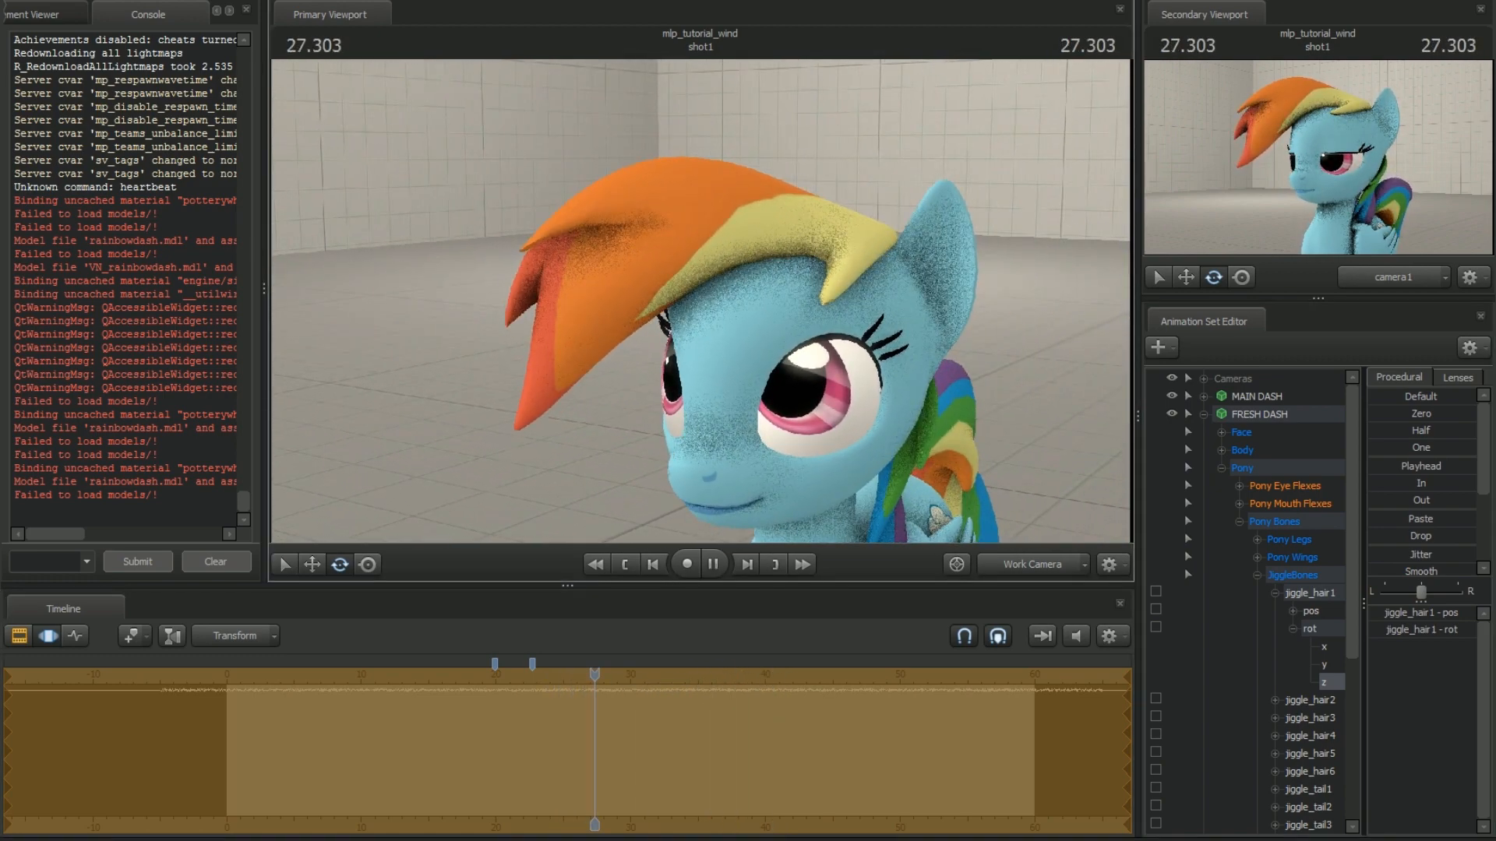
key(space)
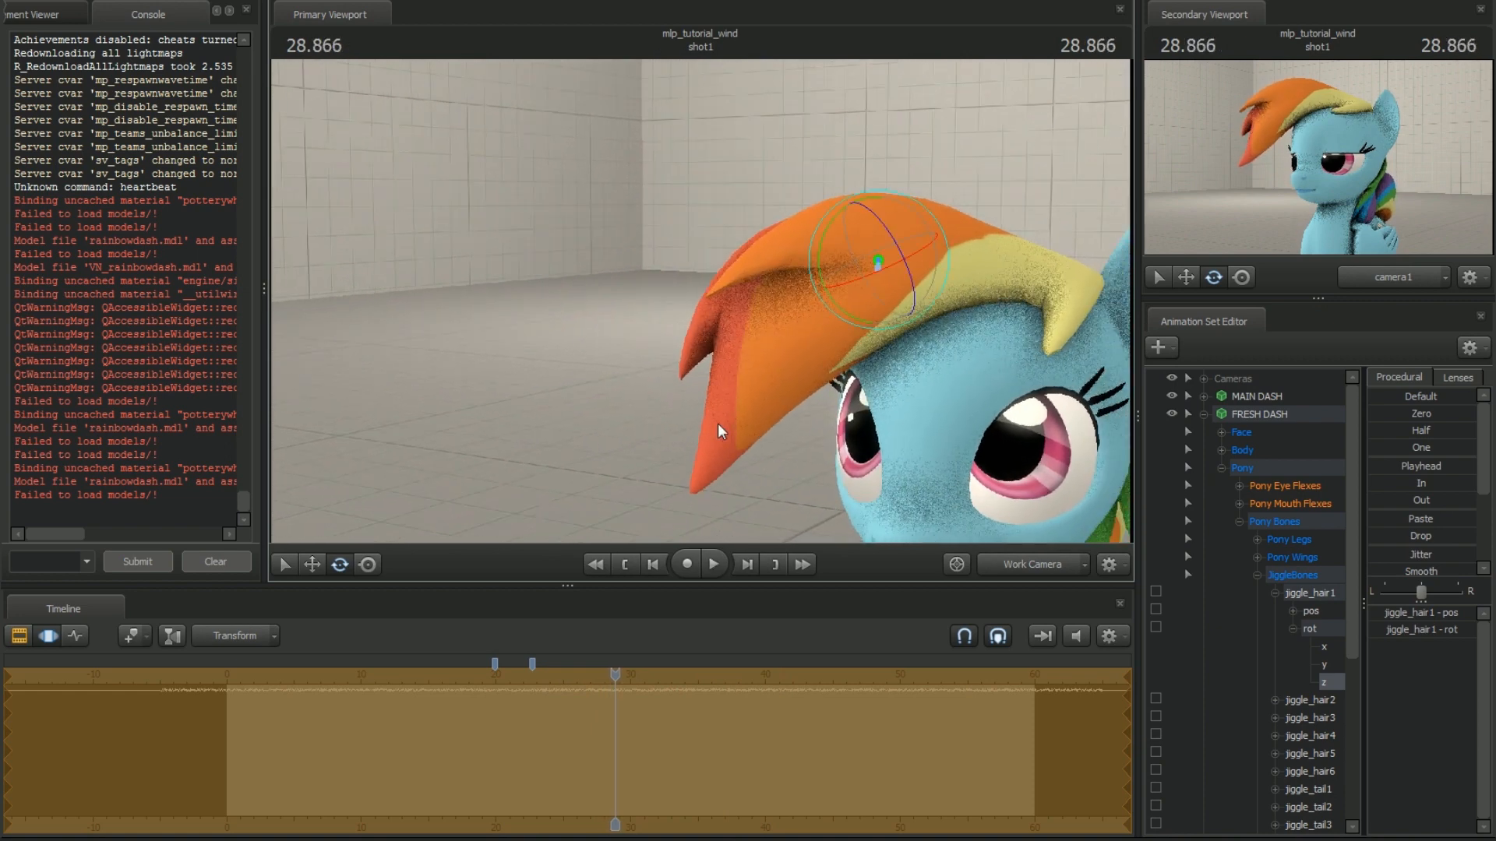
Select the time range from about 16 to 43 seconds, smooth the jittered z rotation of jiggle_hair1, and preview the motion
shift+drag(441, 761, 808, 758)
scroll(661, 757, up, 2)
scroll(661, 756, up, 2)
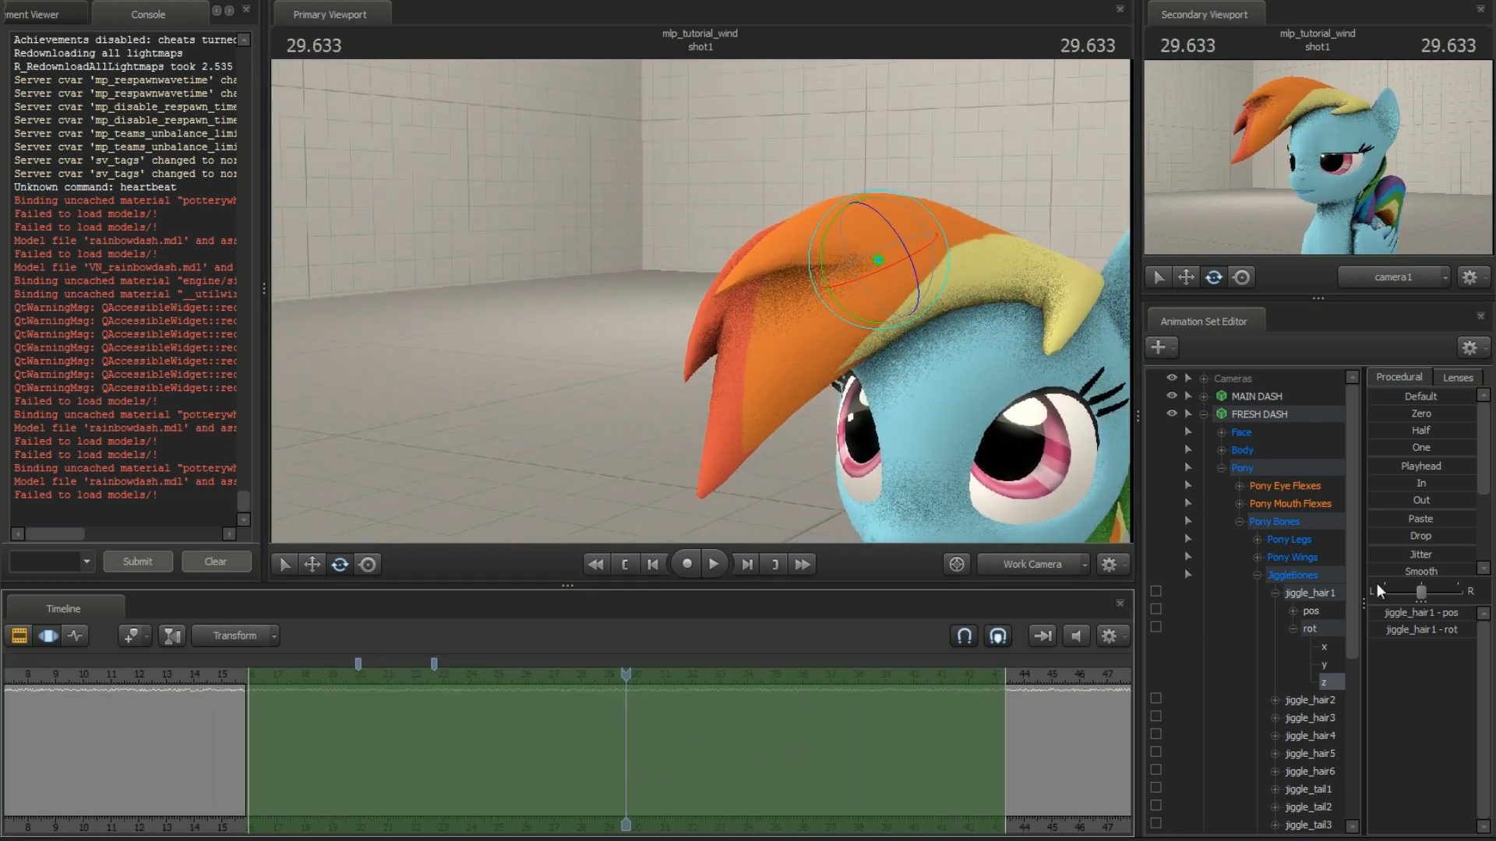
drag(1374, 572, 1378, 572)
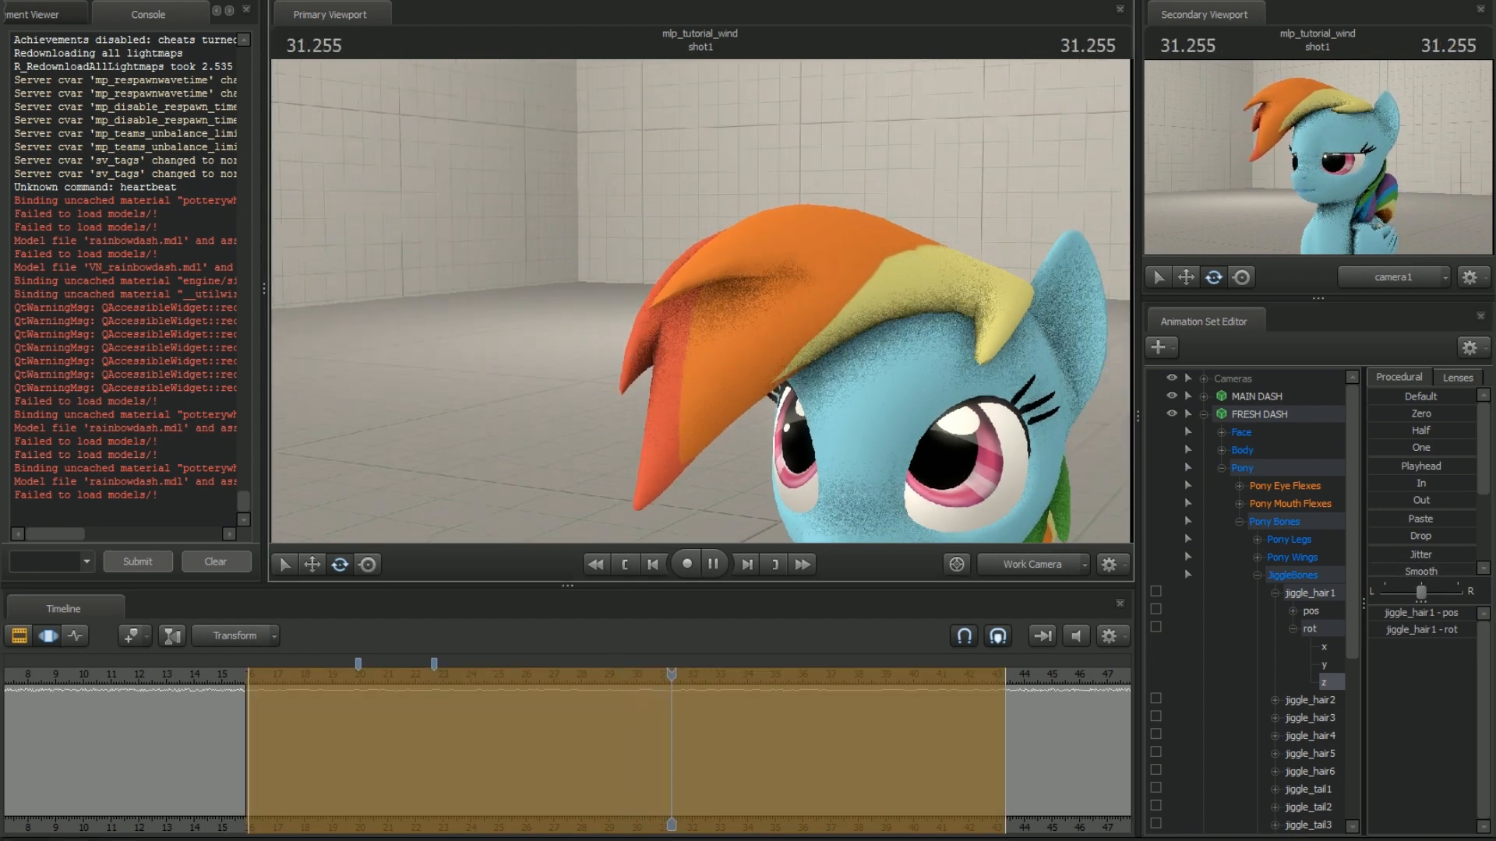
drag(685, 682, 567, 681)
drag(1374, 590, 1376, 590)
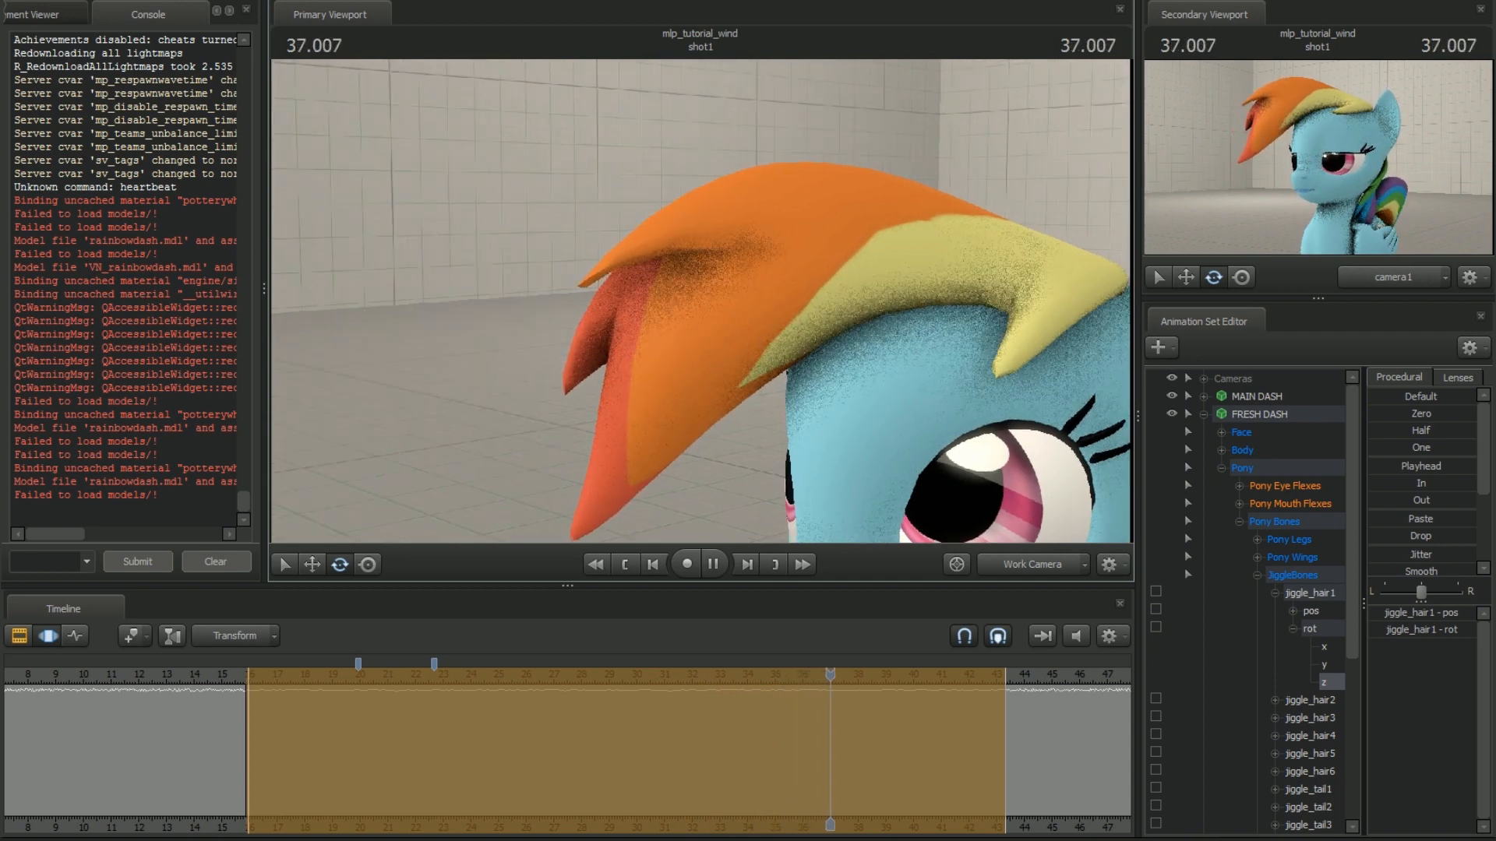
drag(860, 672, 593, 680)
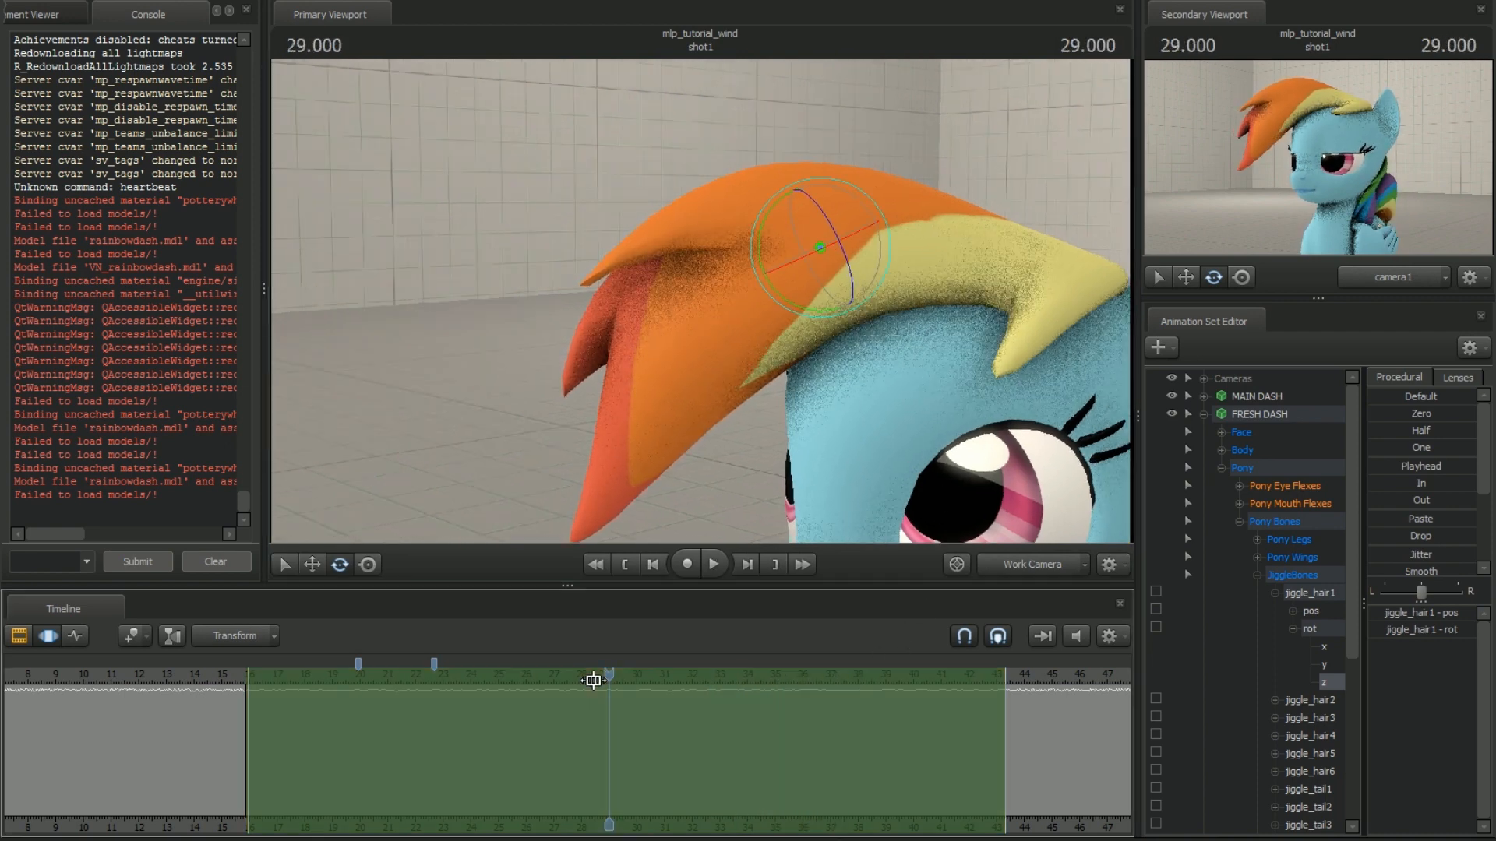
Try moving jiggle_hair1 with only its z position axis selected
click(1293, 612)
click(1321, 666)
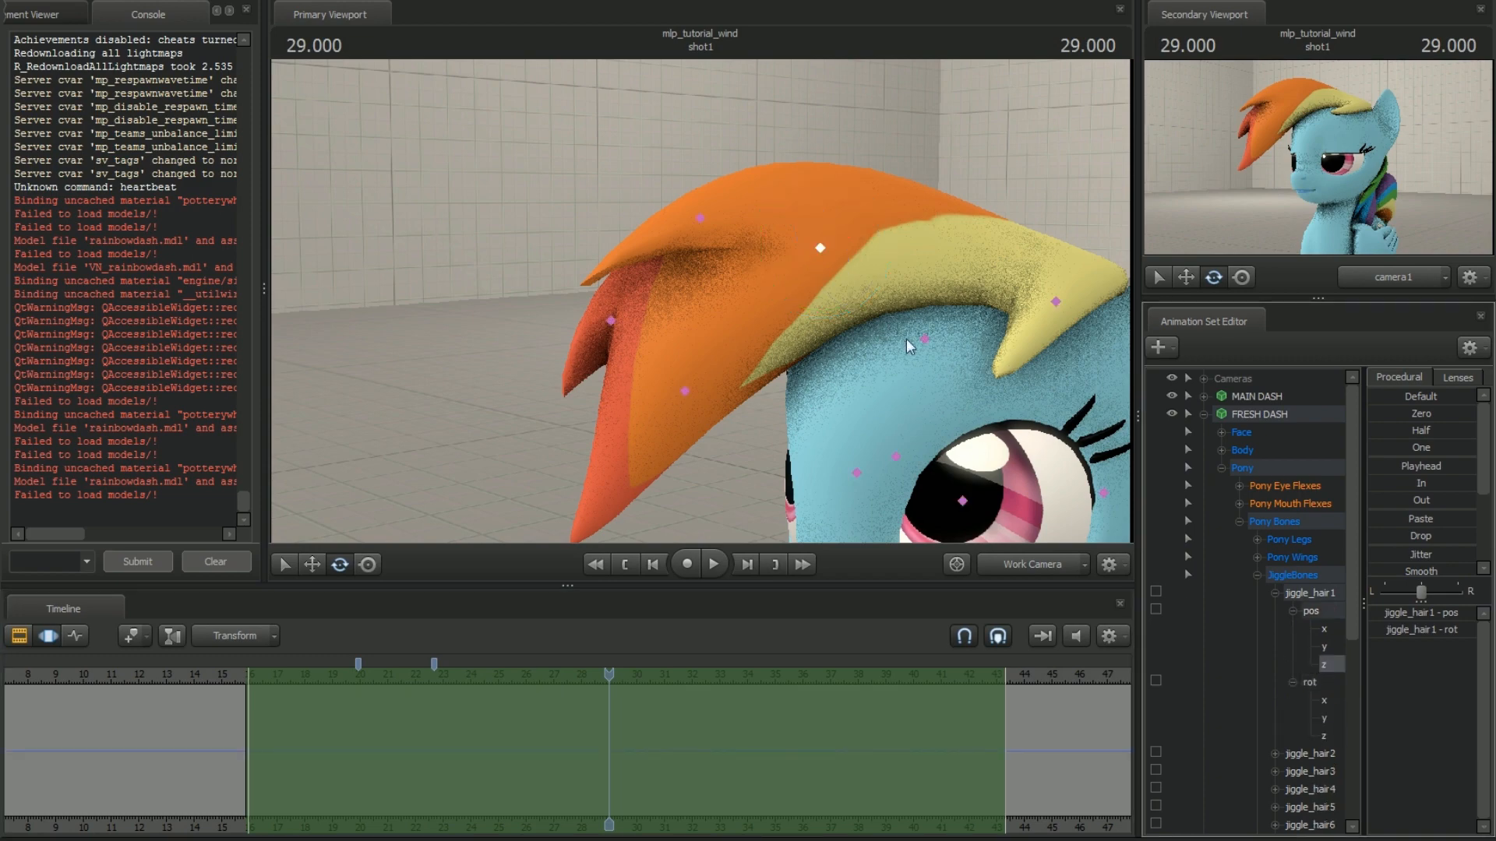
key(w)
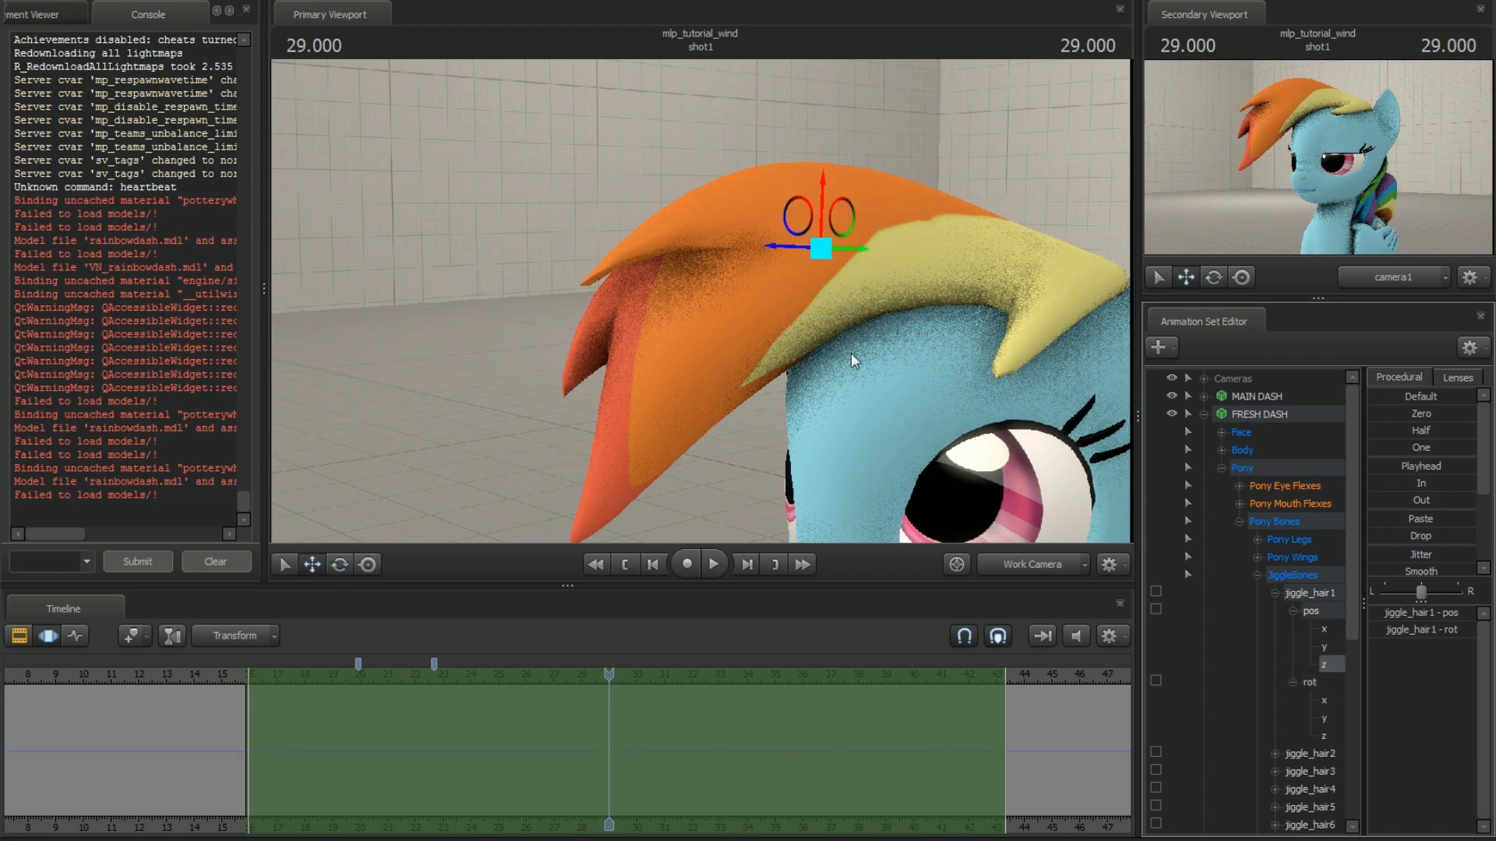
alt+drag(851, 355, 769, 348)
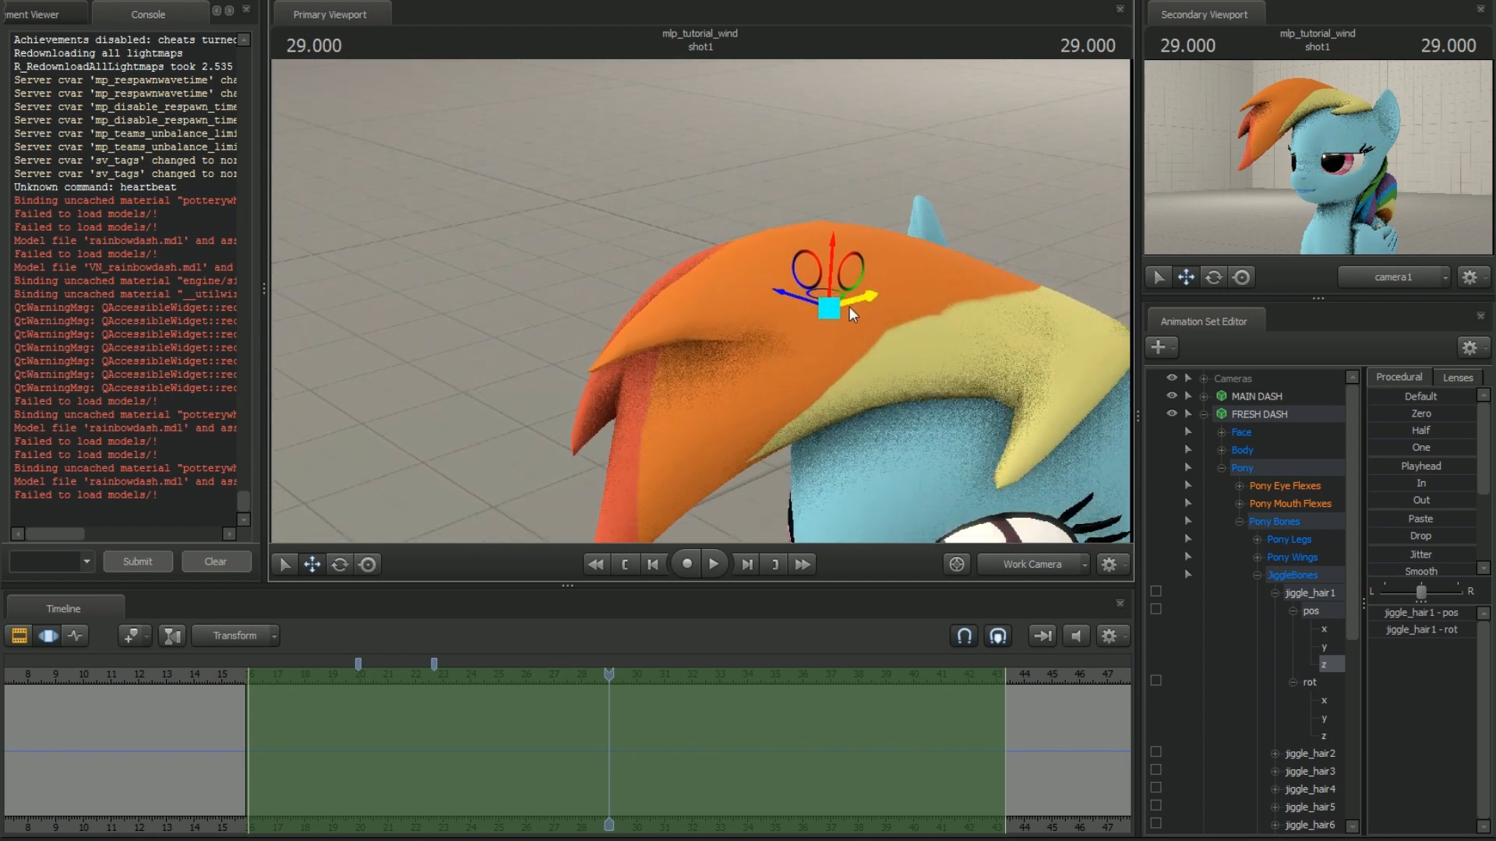
drag(851, 313, 858, 346)
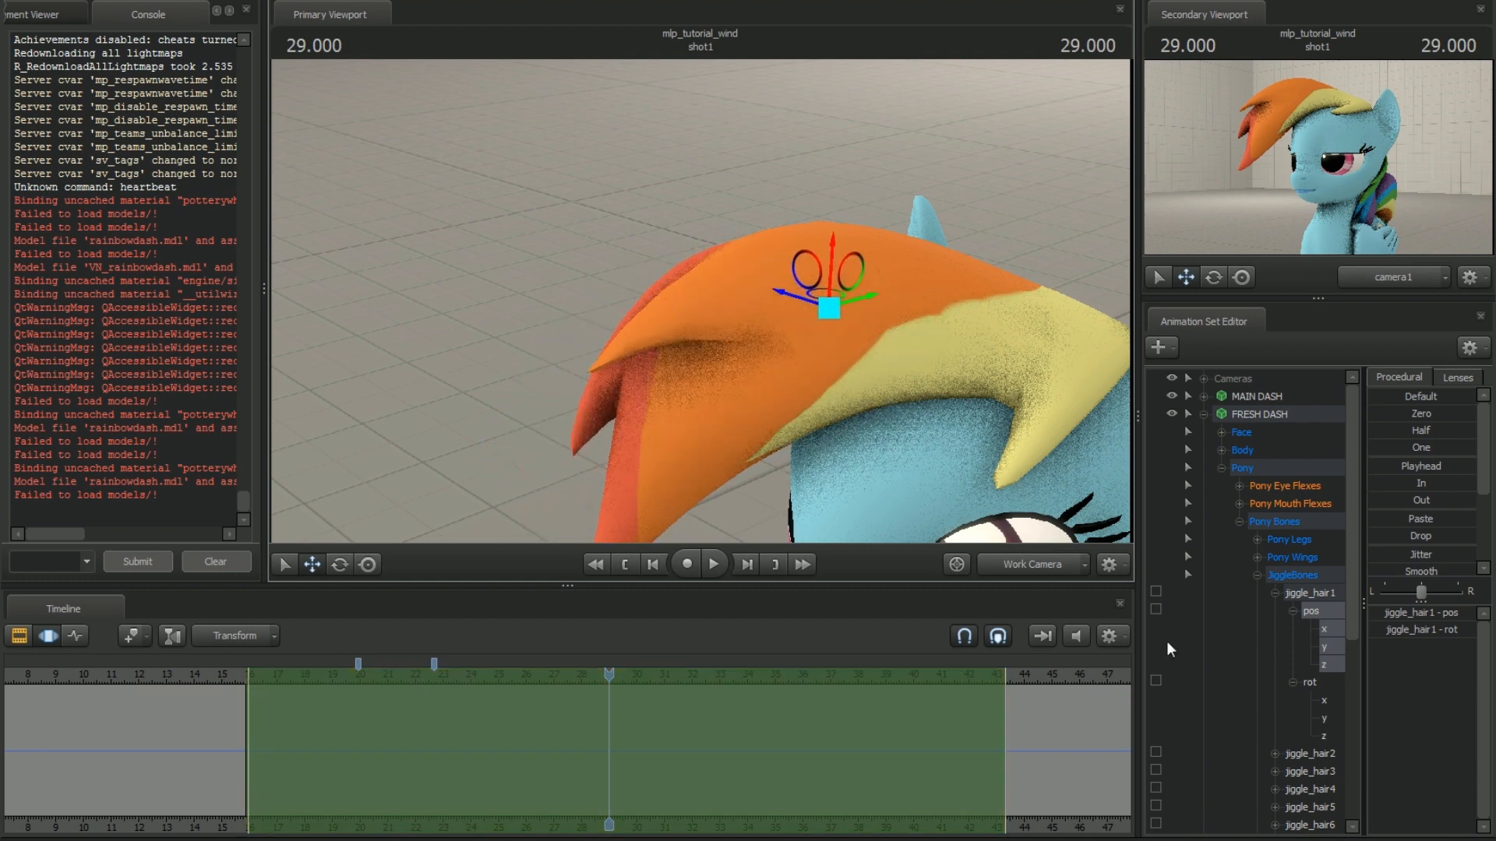
Apply Jitter to jiggle_hair1's y position over the selected time range and play back the result briefly
click(1331, 651)
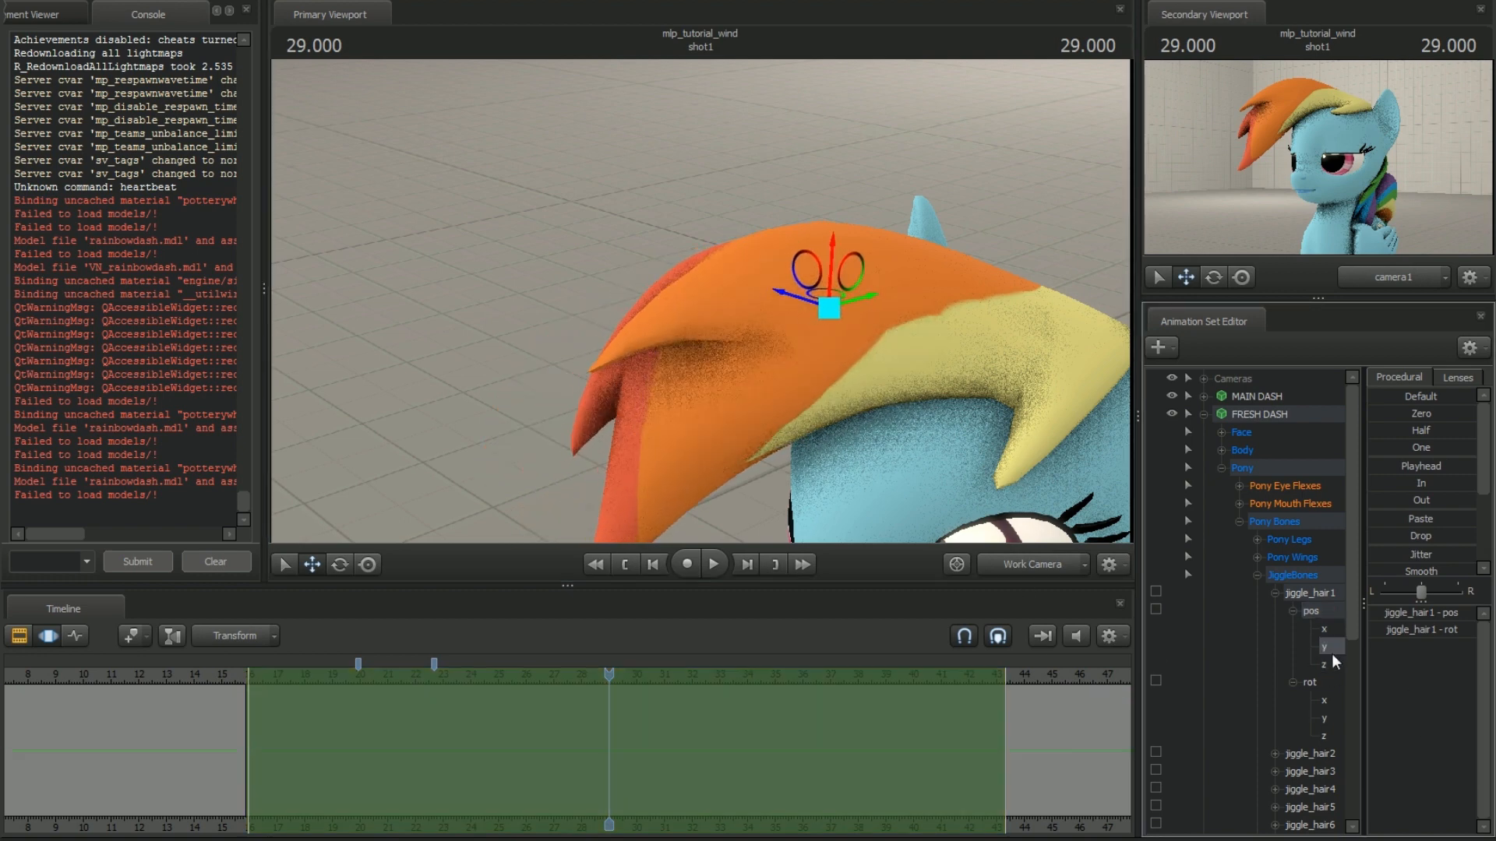
drag(854, 307, 865, 452)
drag(1044, 483, 1034, 436)
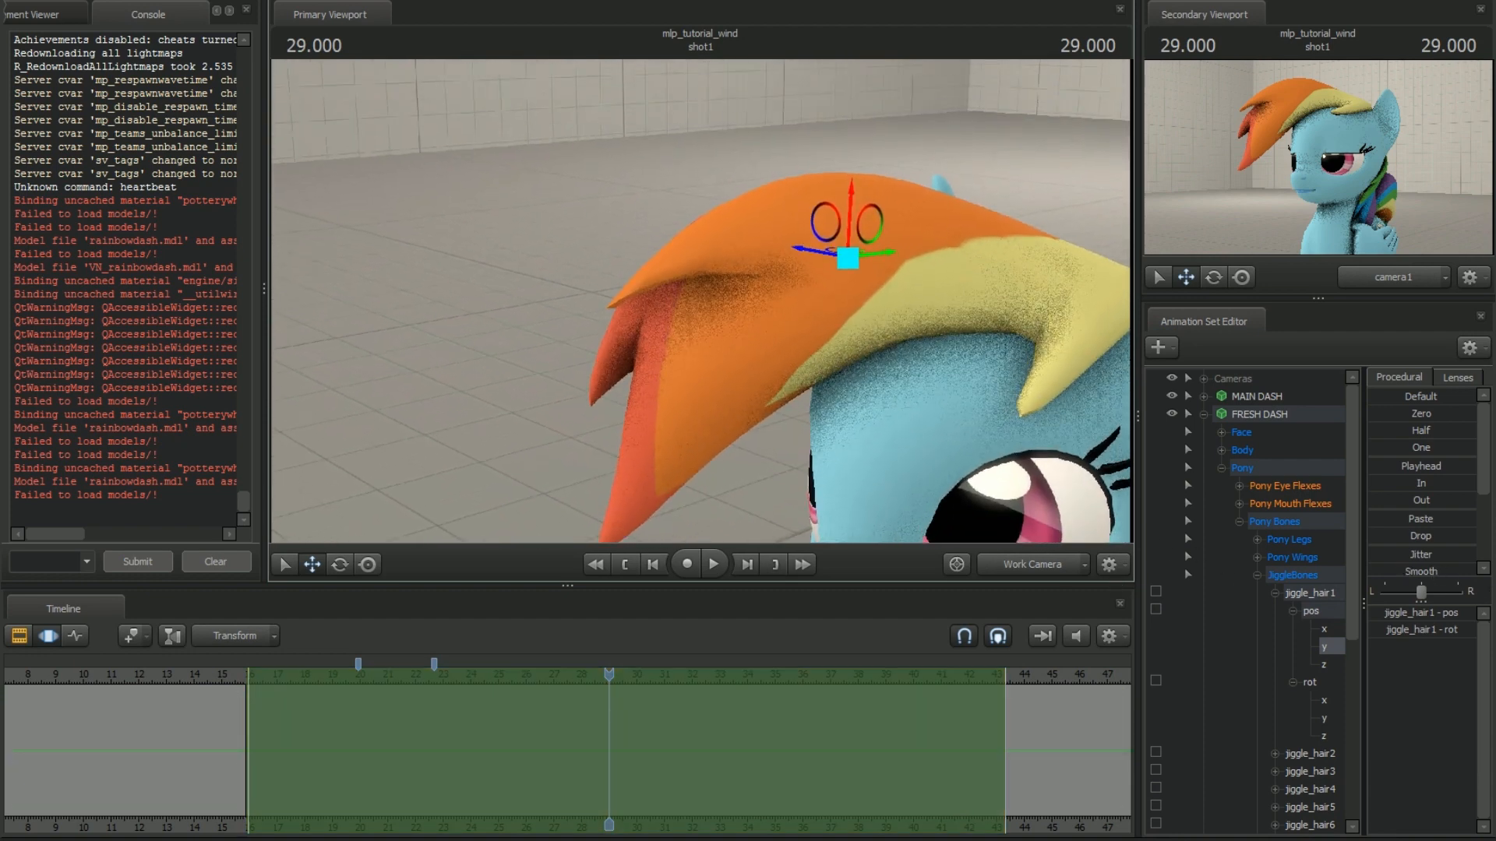
click(1390, 558)
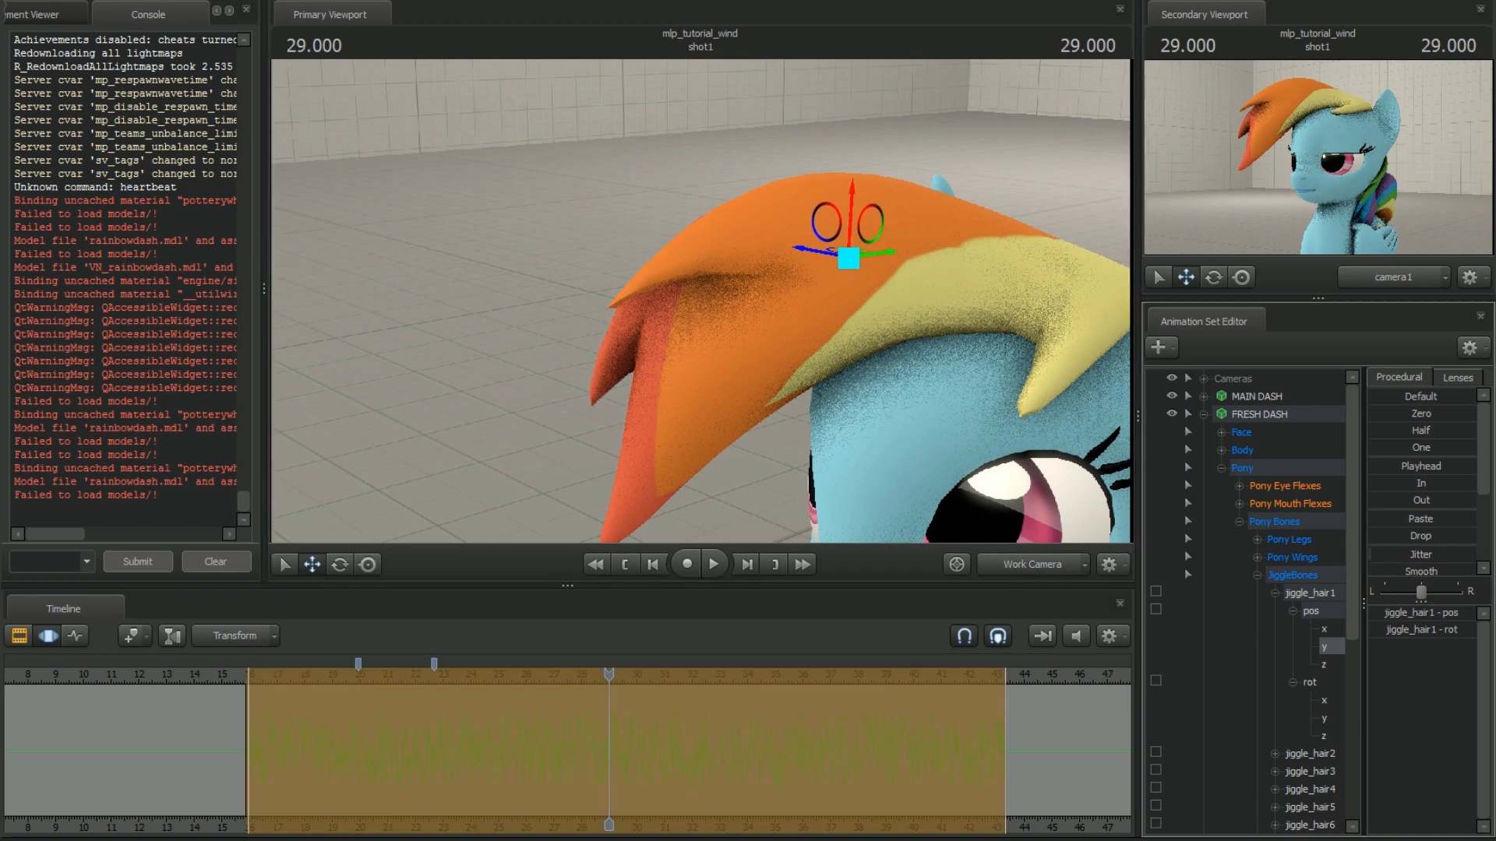
key(space)
key(space)
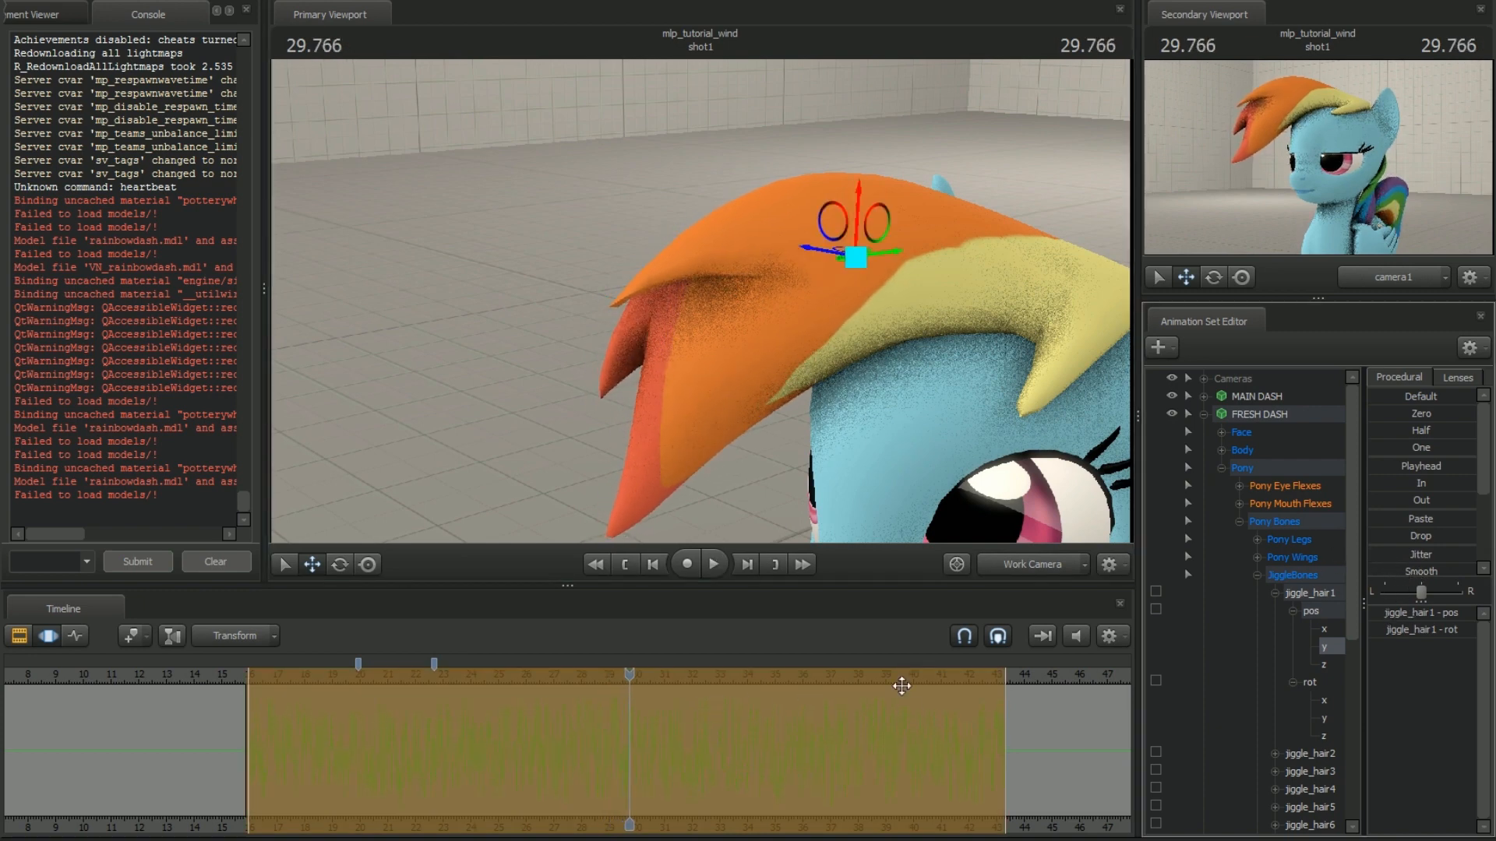
Smooth the jittered y position of jiggle_hair1, preview the hair motion, and apply the change
click(1385, 574)
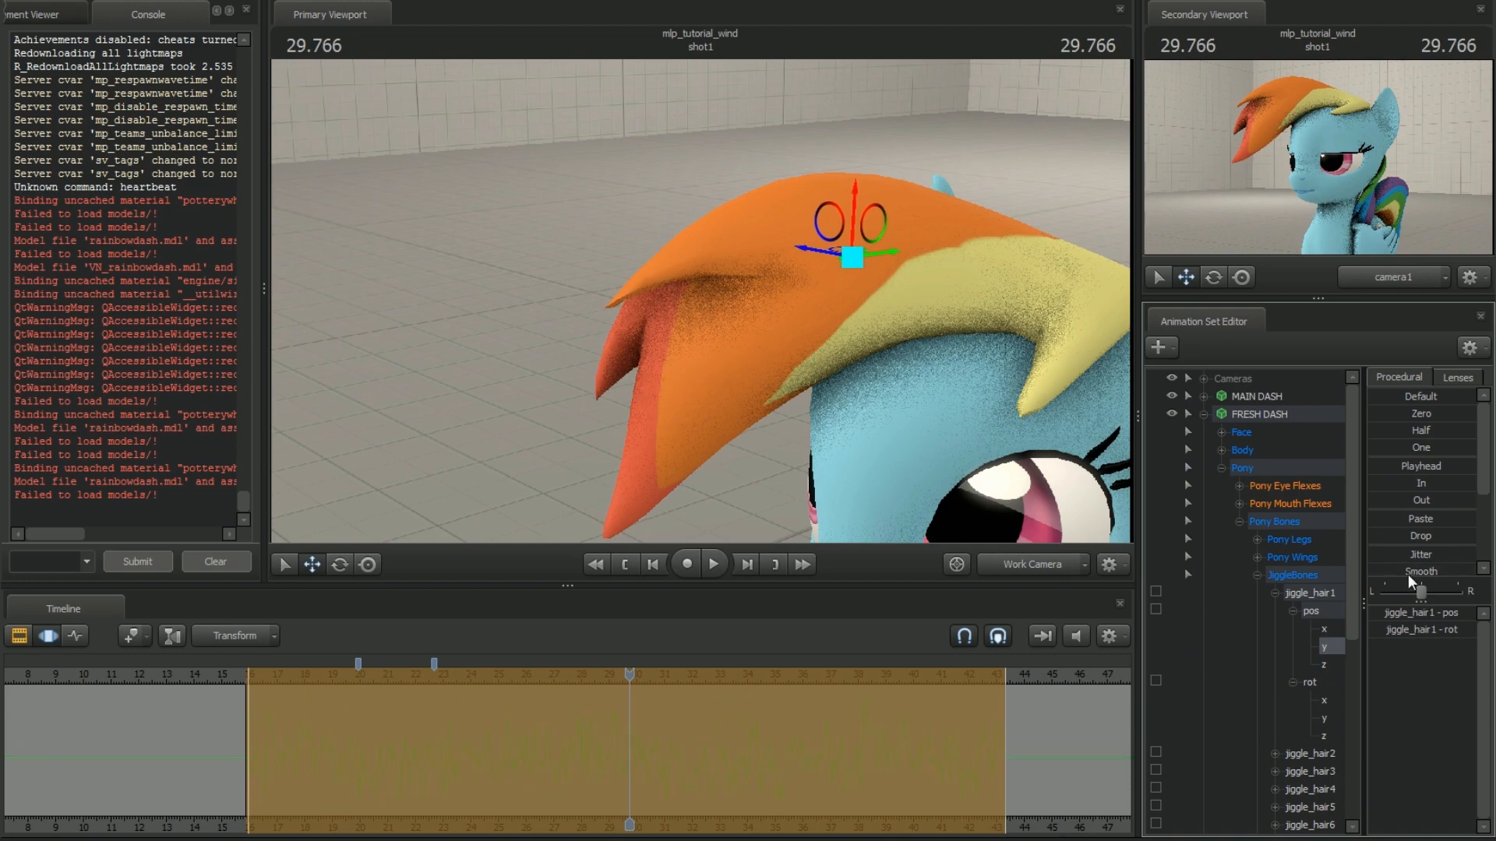
key(space)
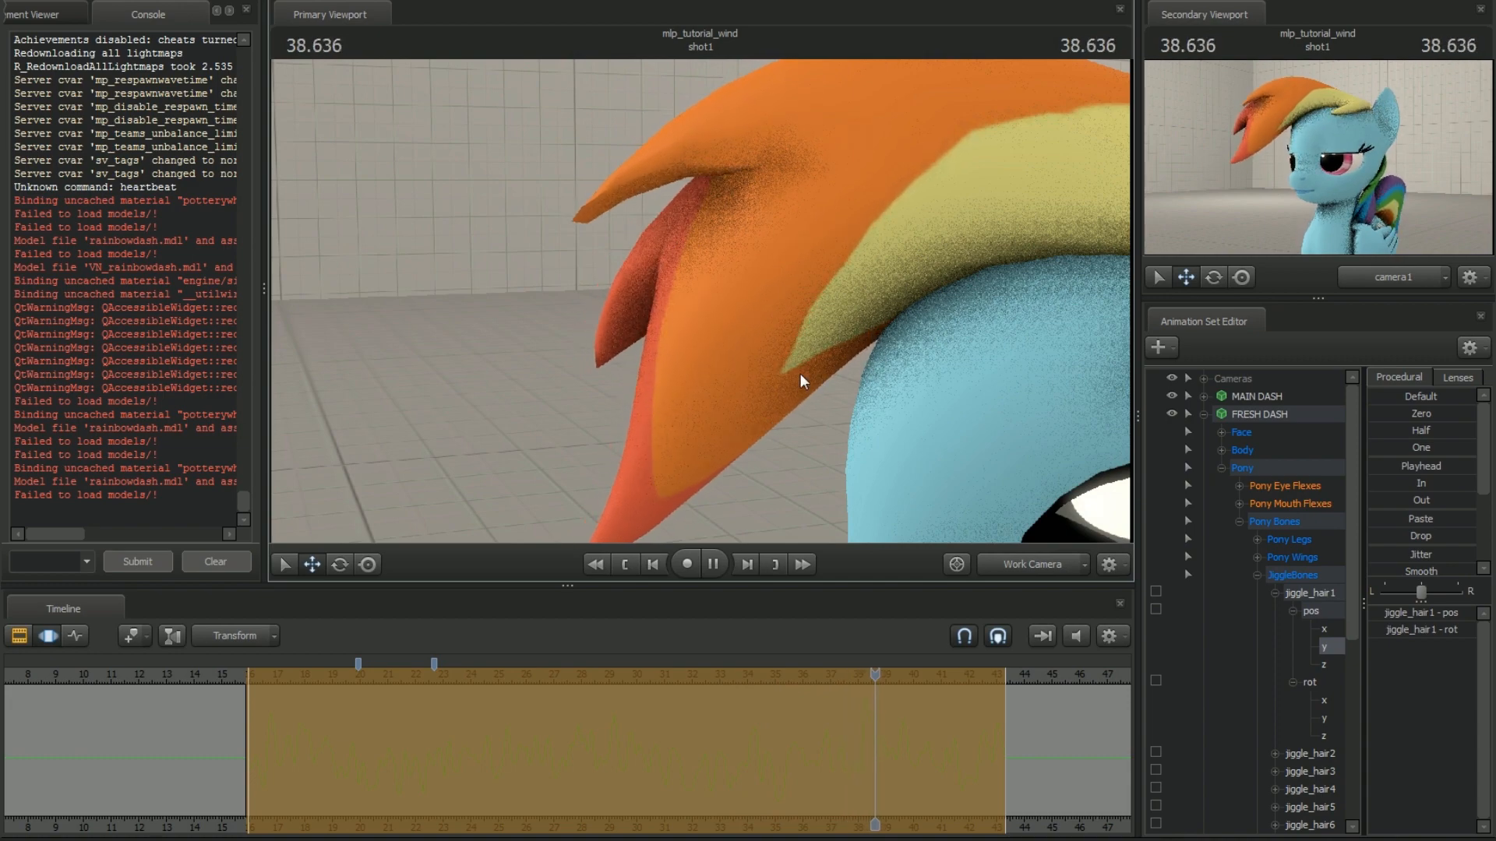
key(space)
key(d)
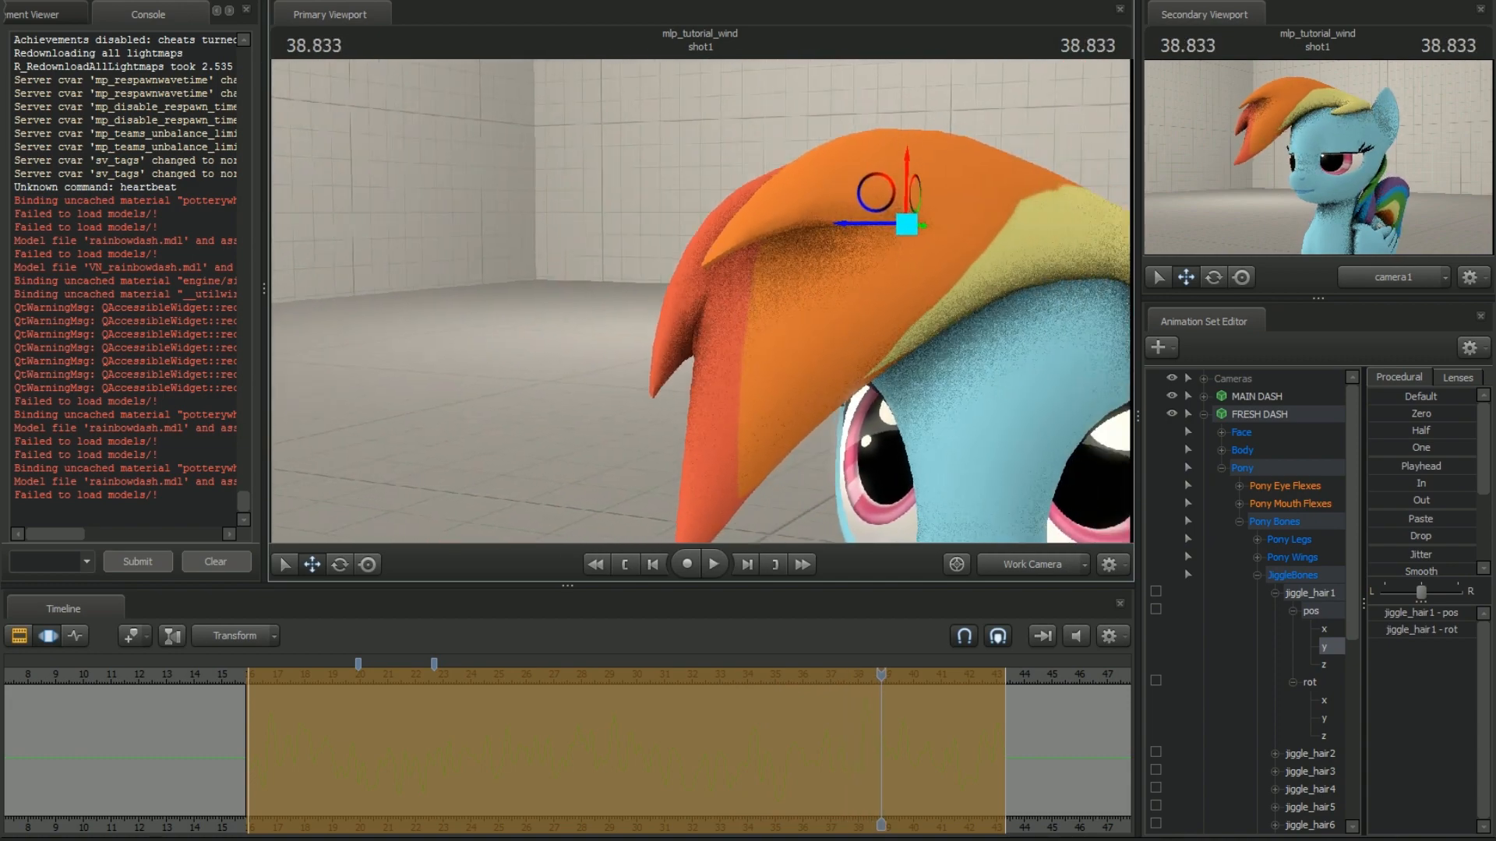
key(Return)
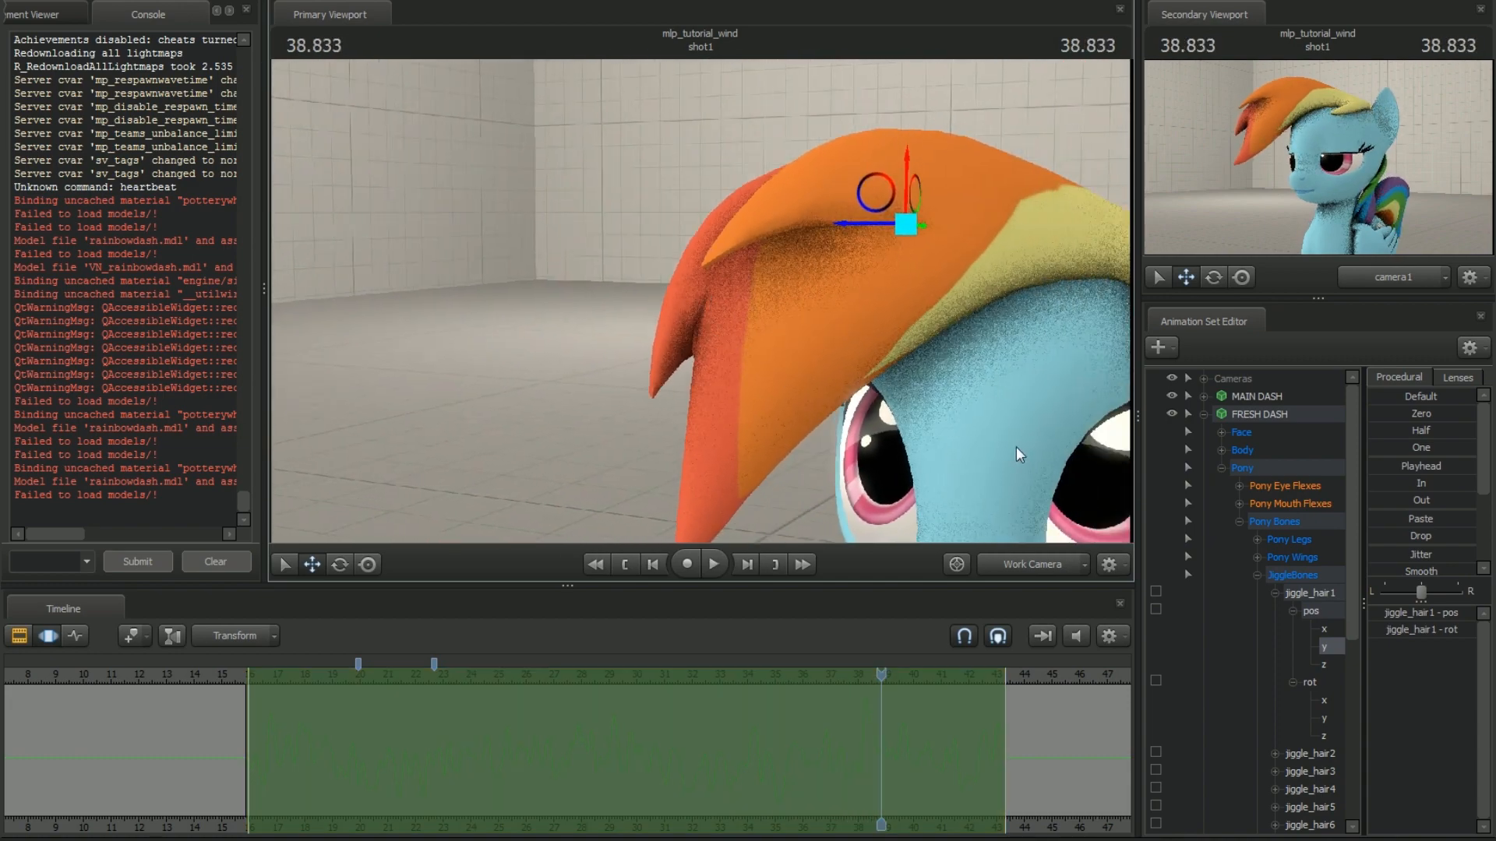
Select the jiggle_hair4 bone in the front hair tuft and expand its position axes in the animation set
click(811, 191)
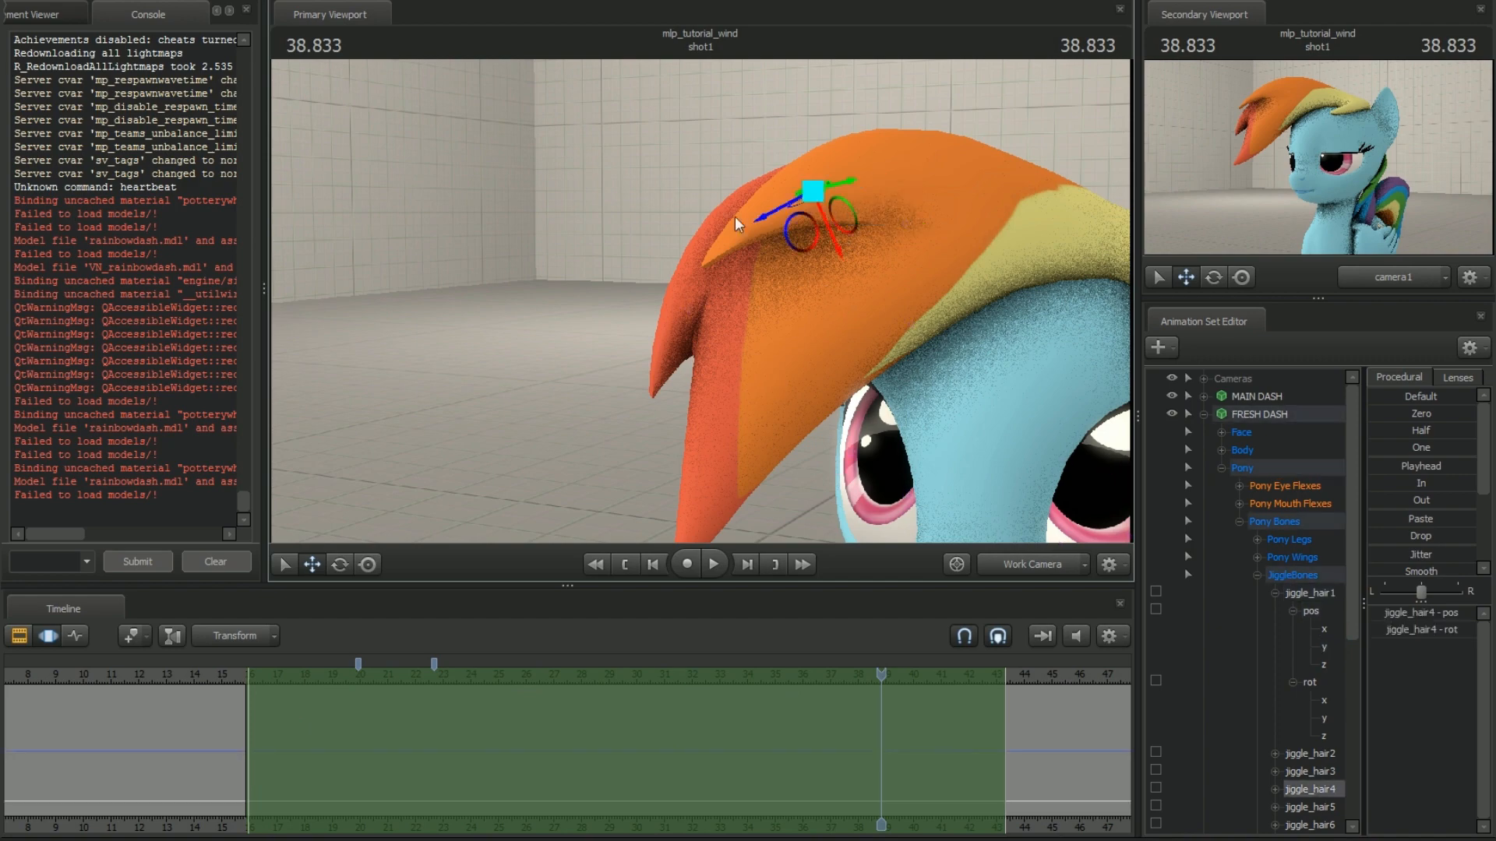
key(z)
drag(886, 292, 849, 634)
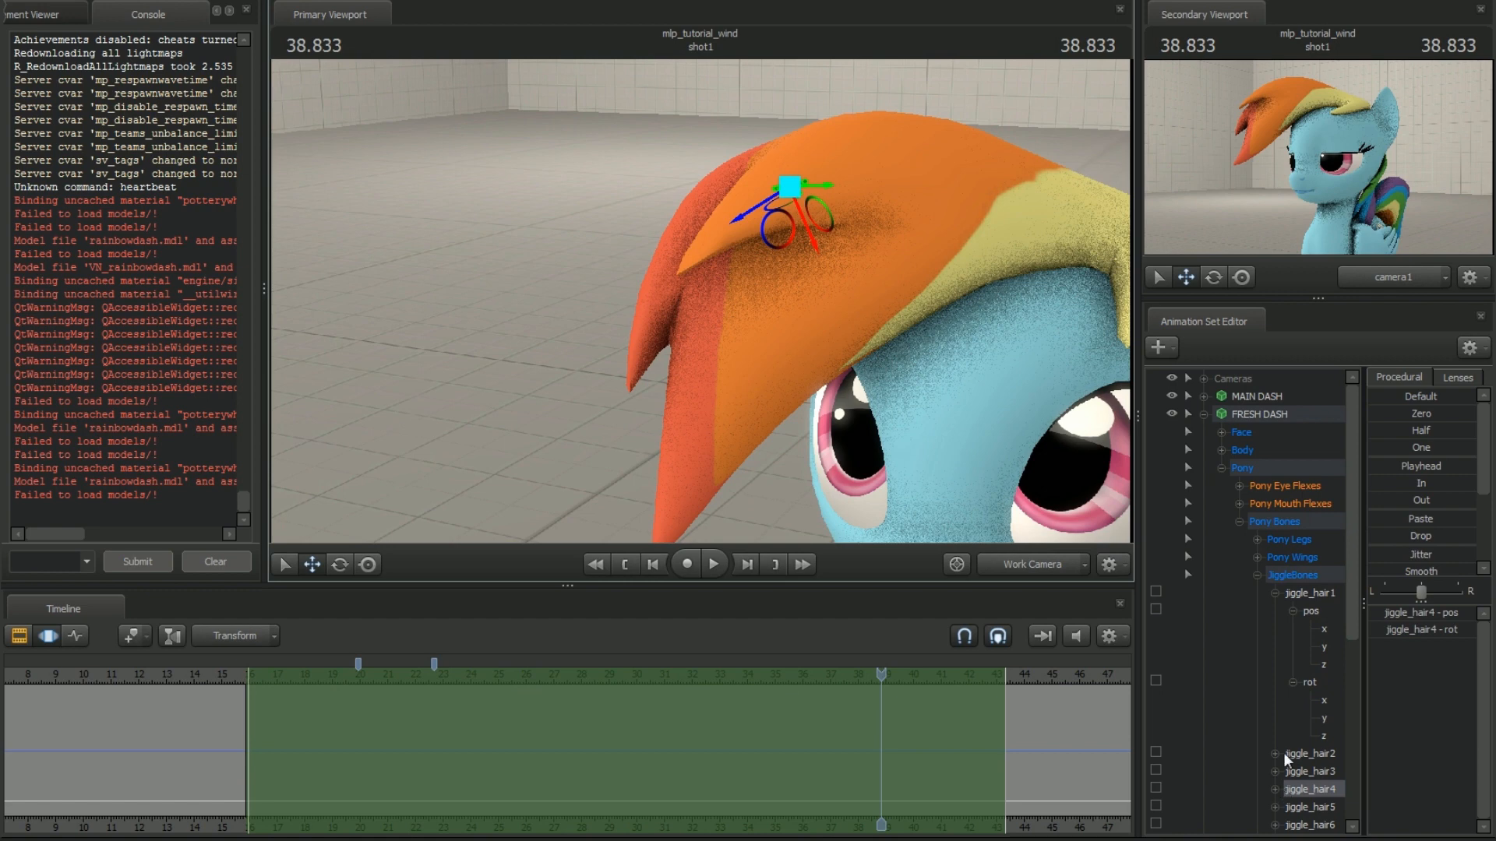
click(1273, 593)
click(1275, 647)
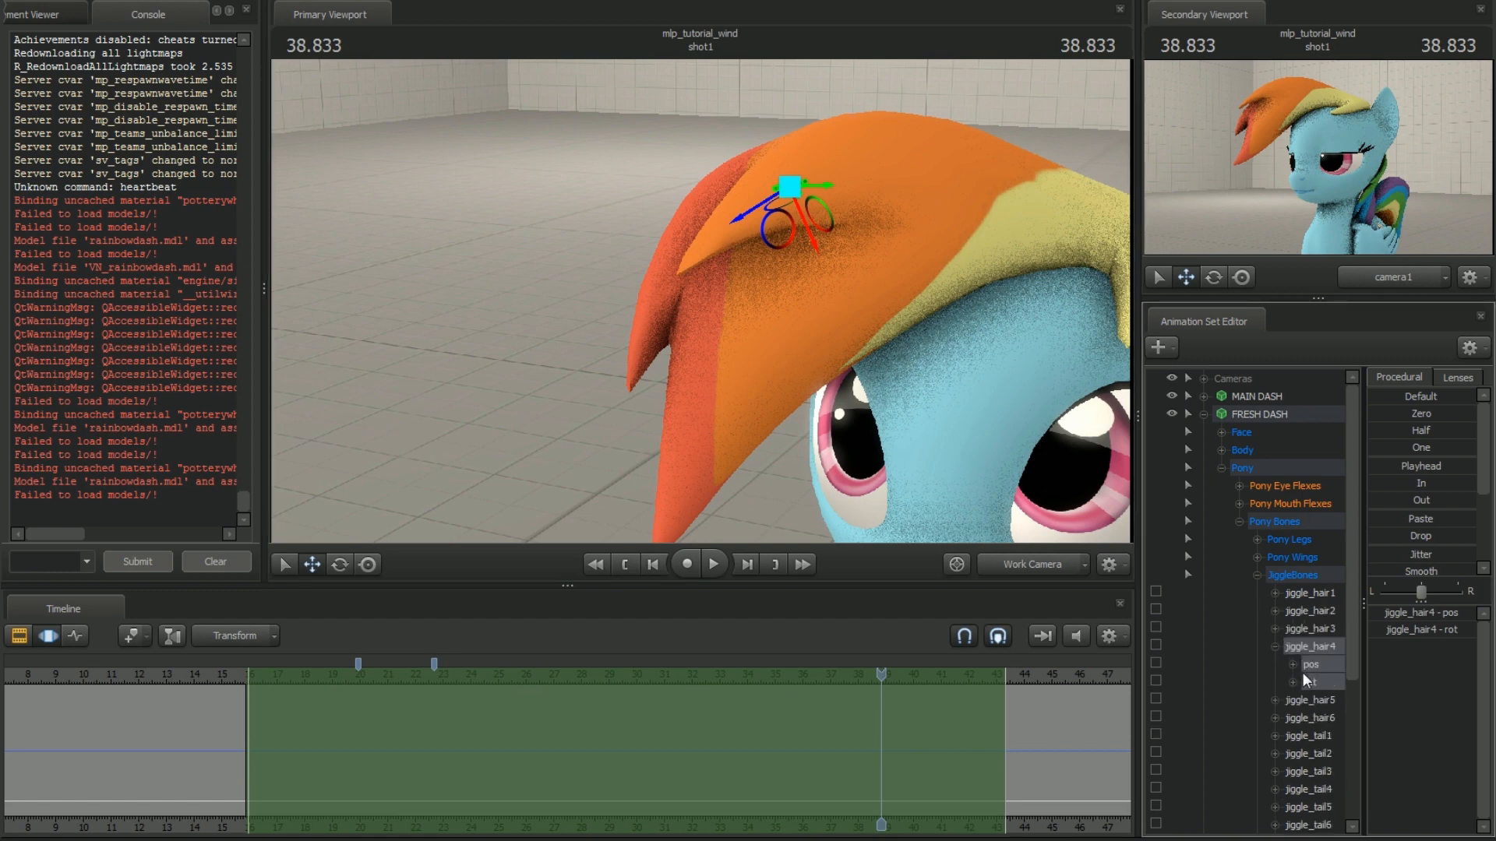
click(1292, 665)
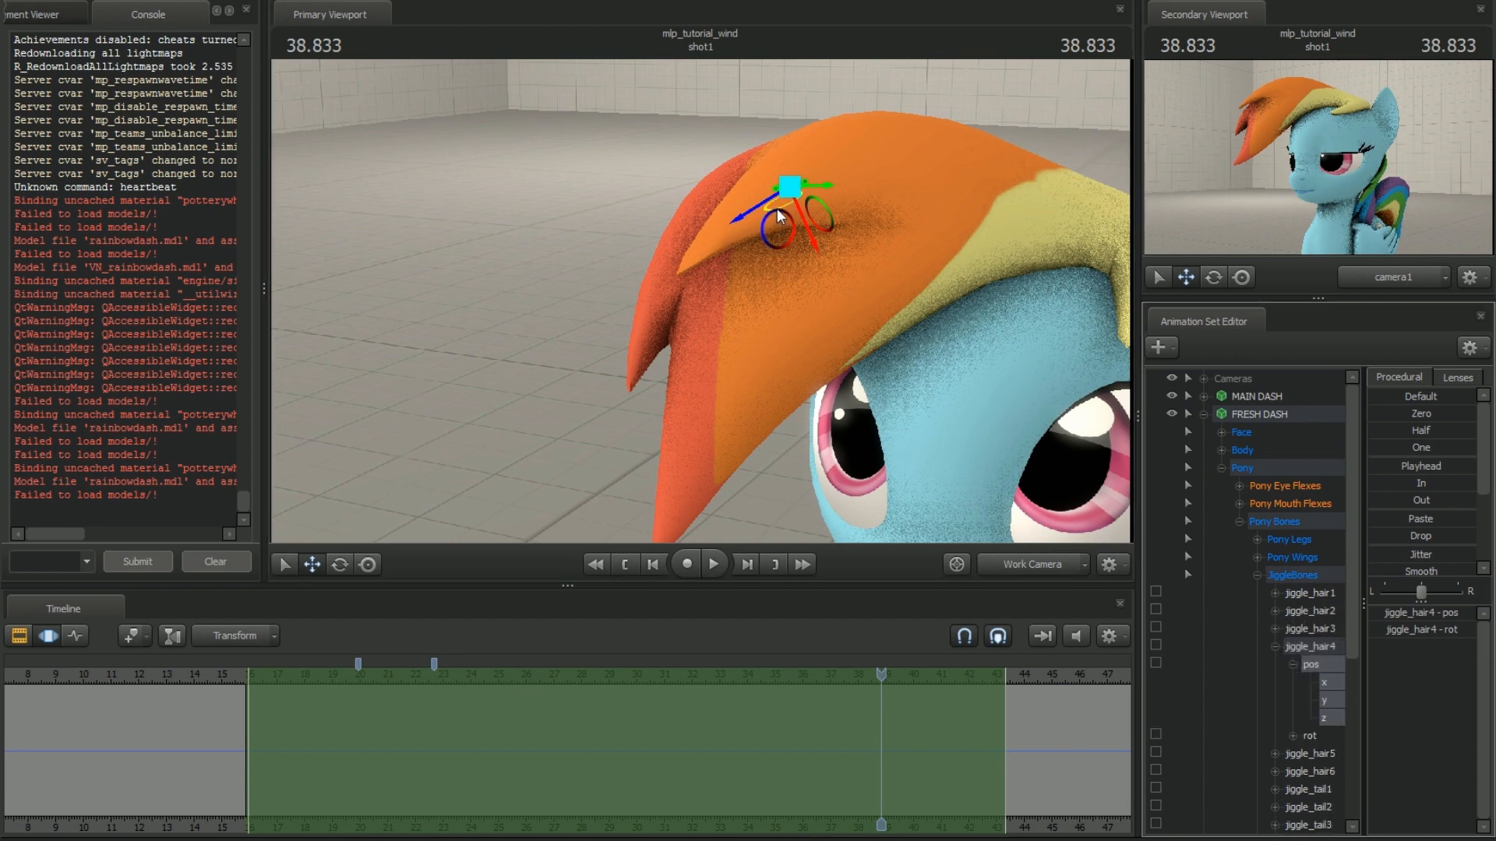
Try rotating jiggle_hair4 with its individual position axes selected
key(e)
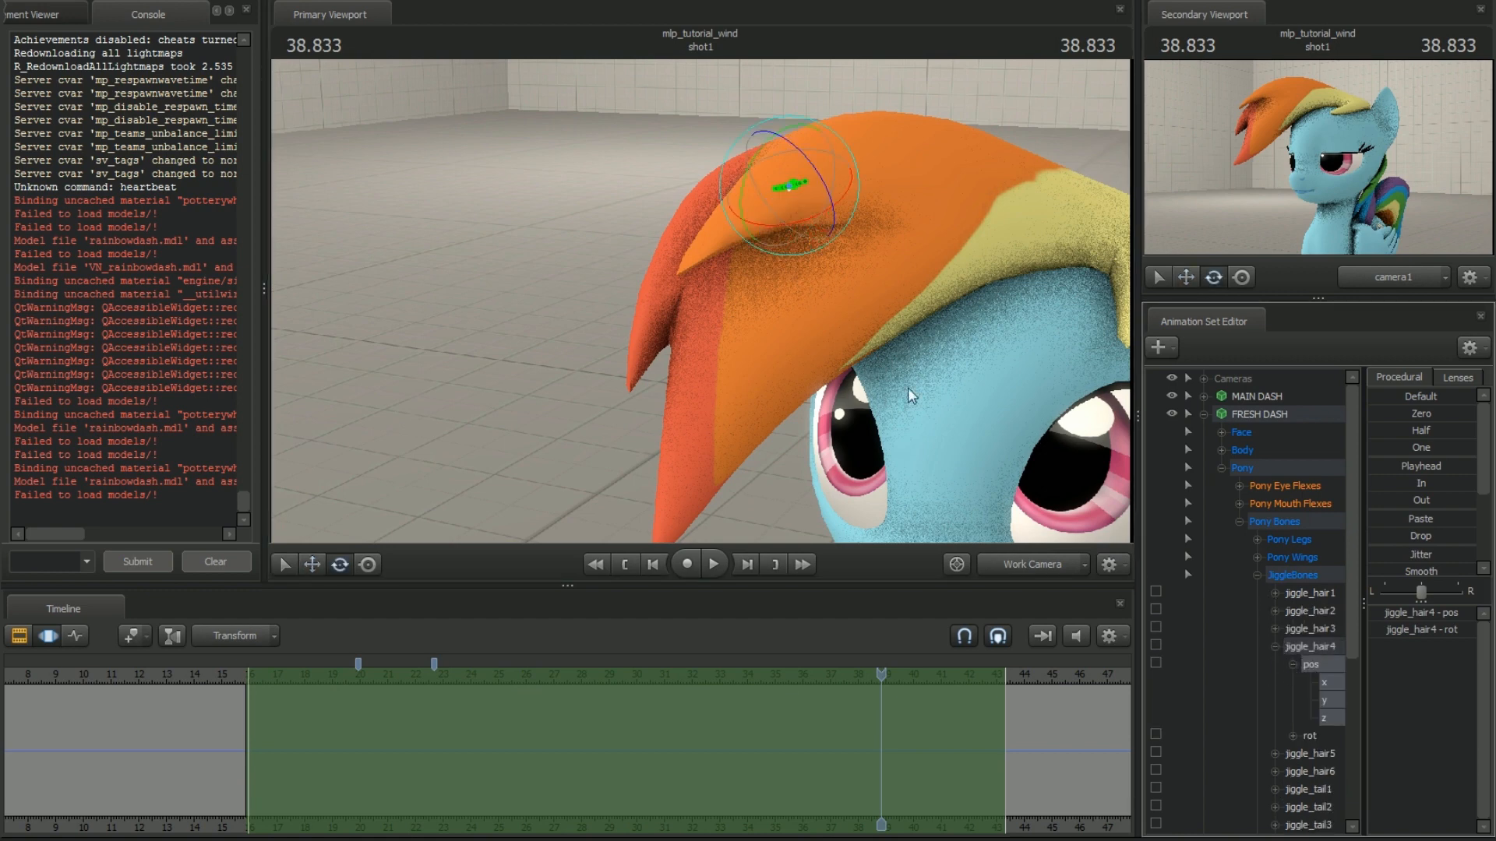
click(1318, 719)
drag(773, 228, 780, 232)
click(1323, 700)
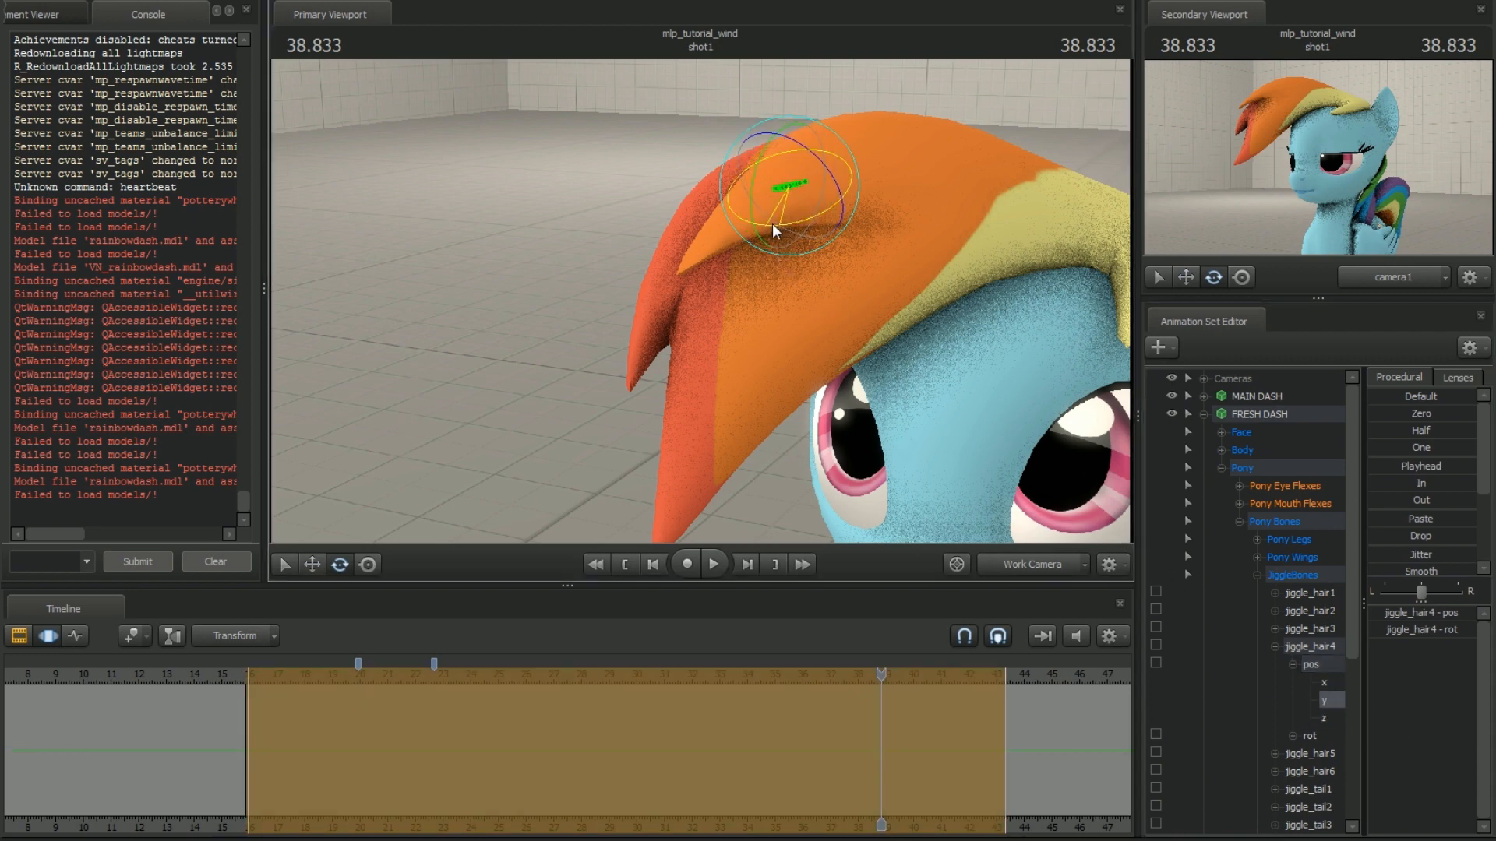
click(1324, 682)
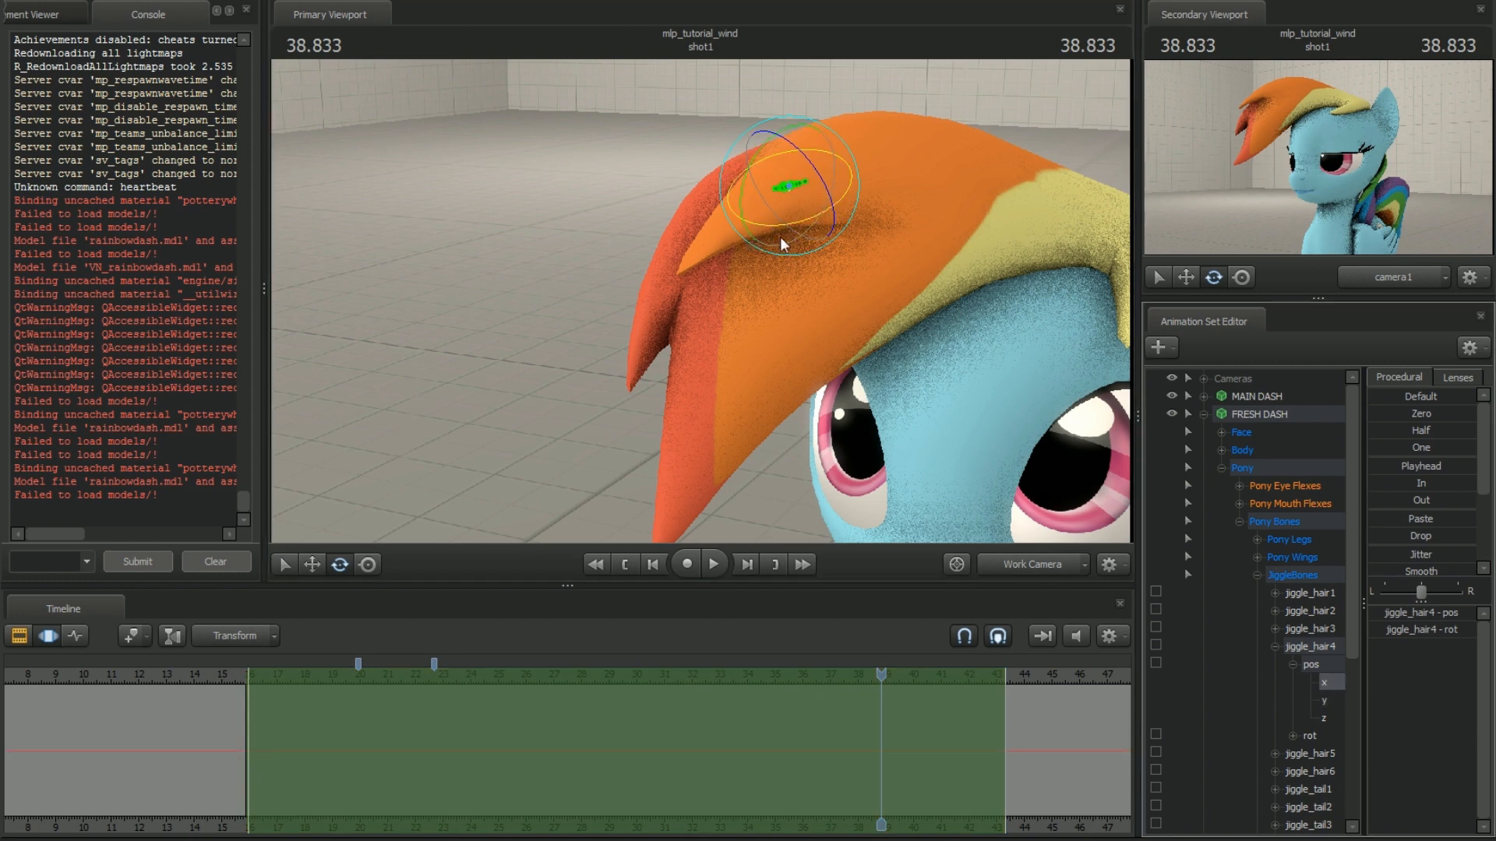
Apply Jitter and Smooth to jiggle_hair4's z rotation over the selected time range and preview the motion
click(1305, 736)
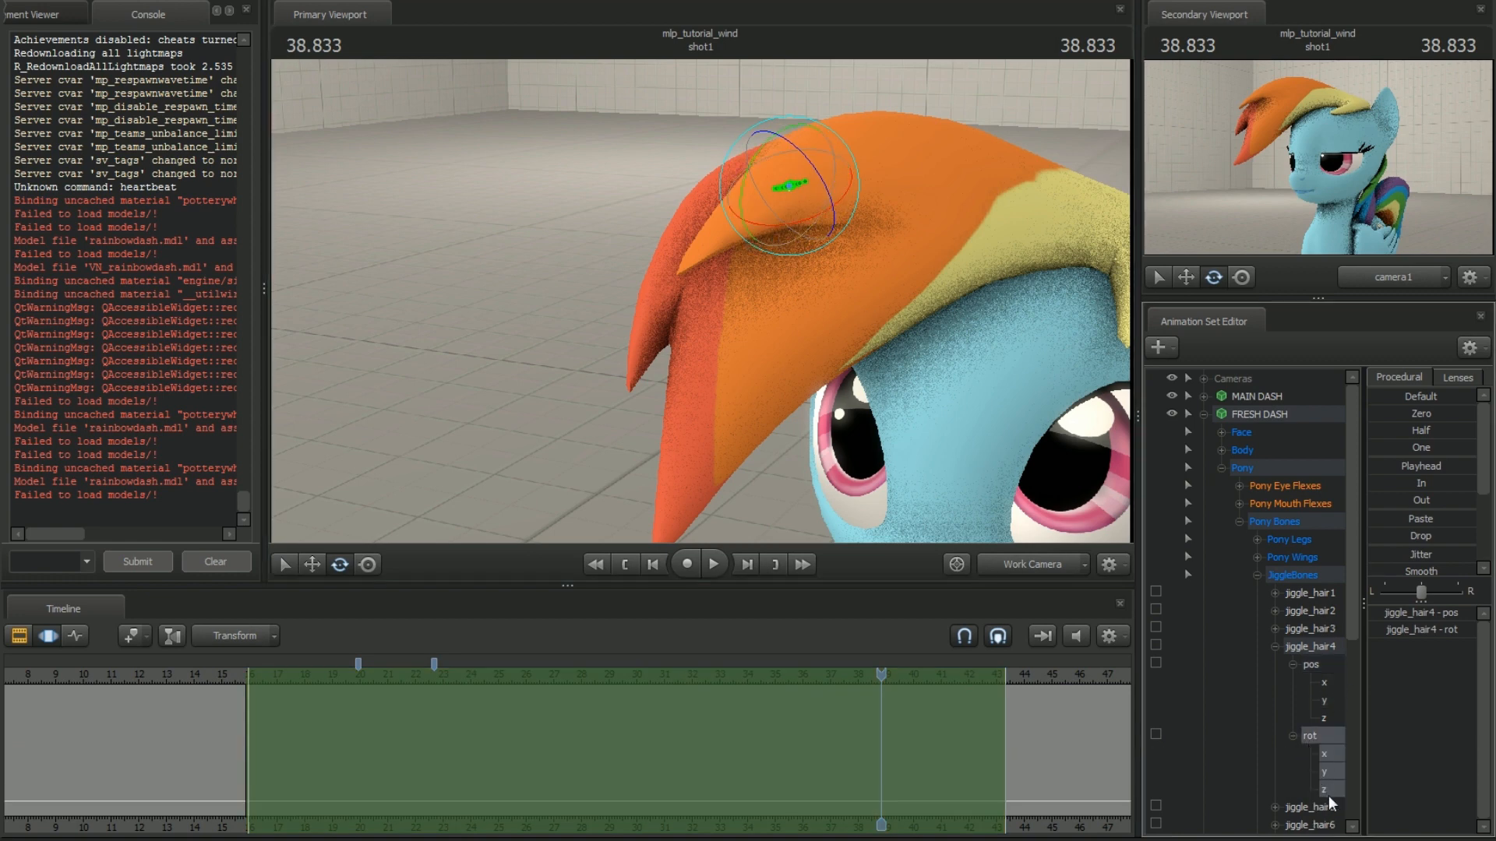
mouse_move(805, 220)
mouse_down()
mouse_move(820, 212)
mouse_move(825, 228)
mouse_up()
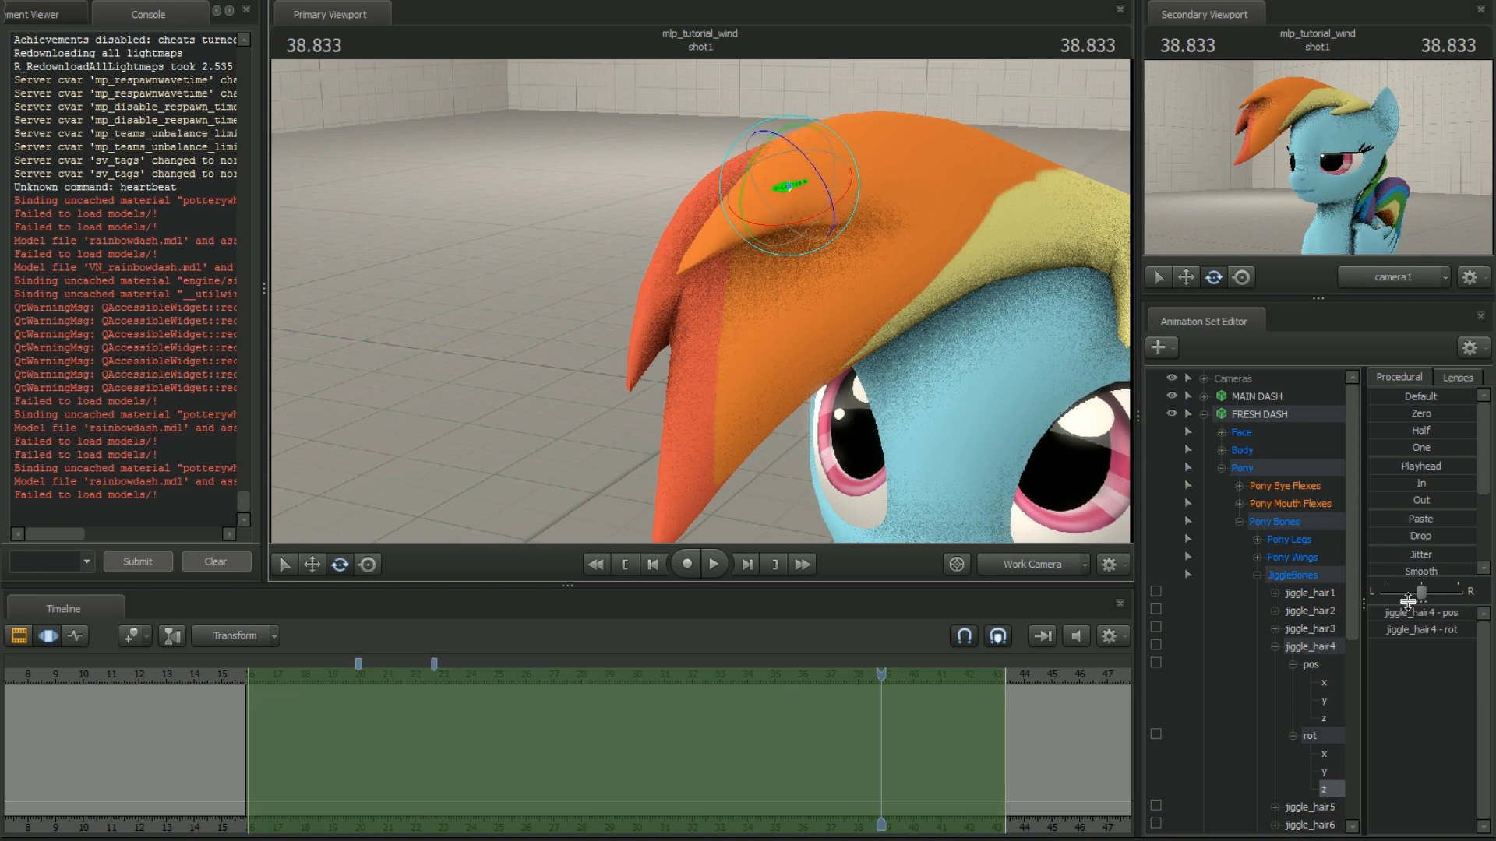
drag(1401, 554, 1424, 555)
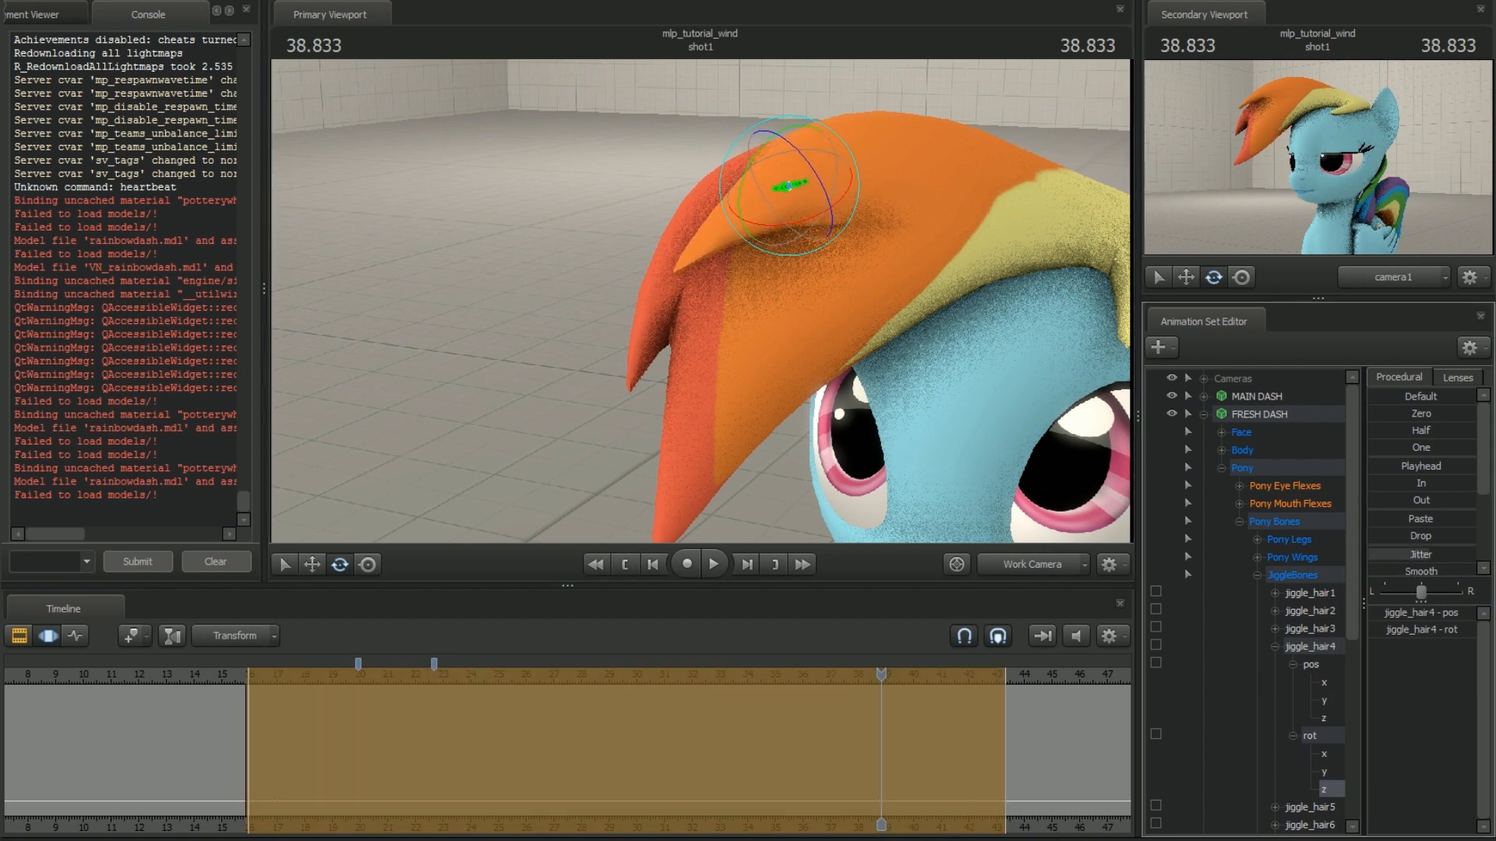
click(1414, 574)
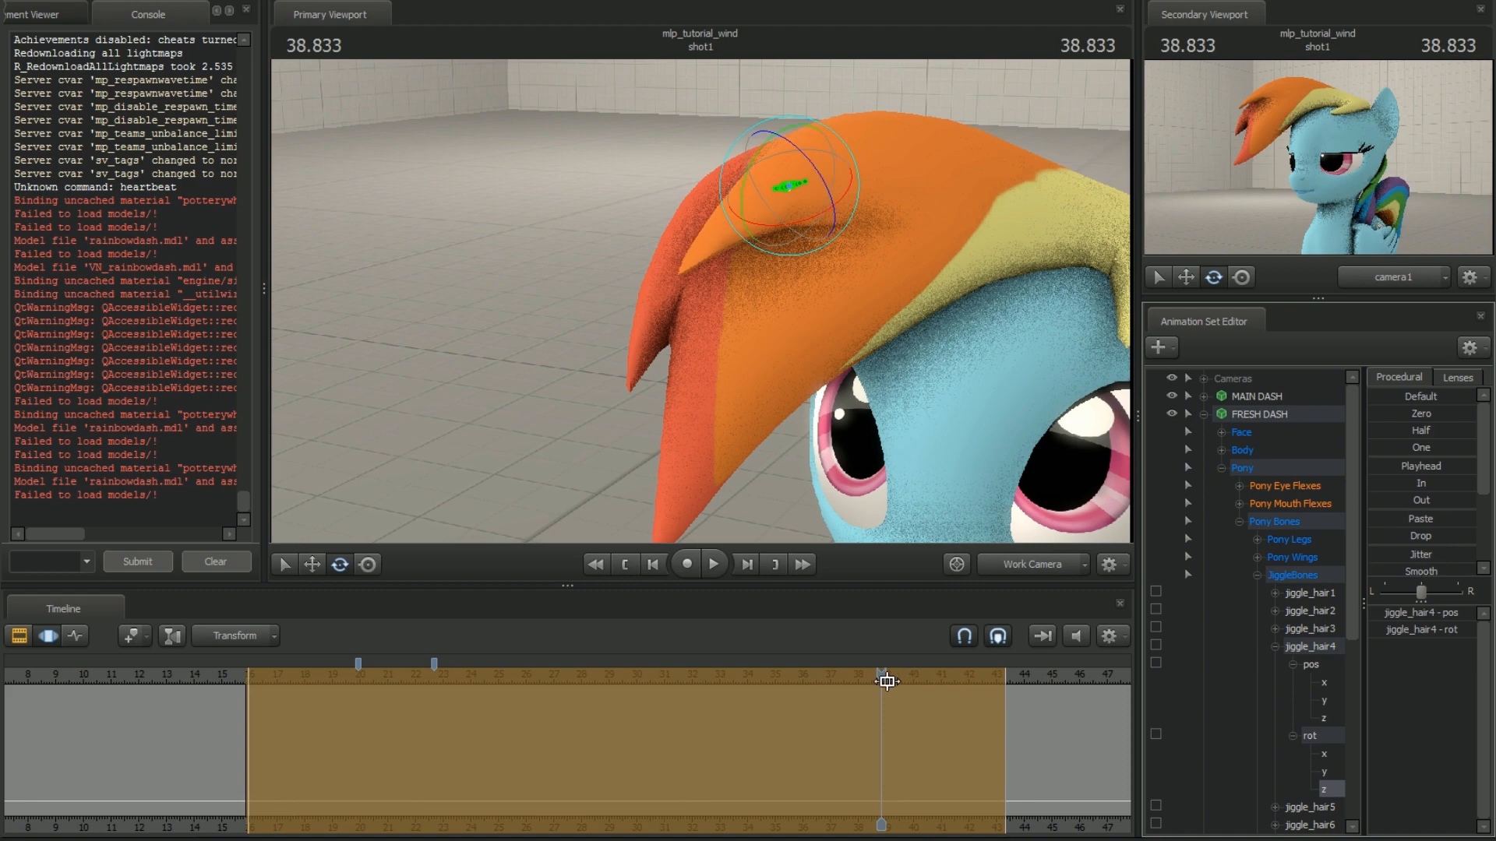
drag(887, 682, 550, 682)
key(space)
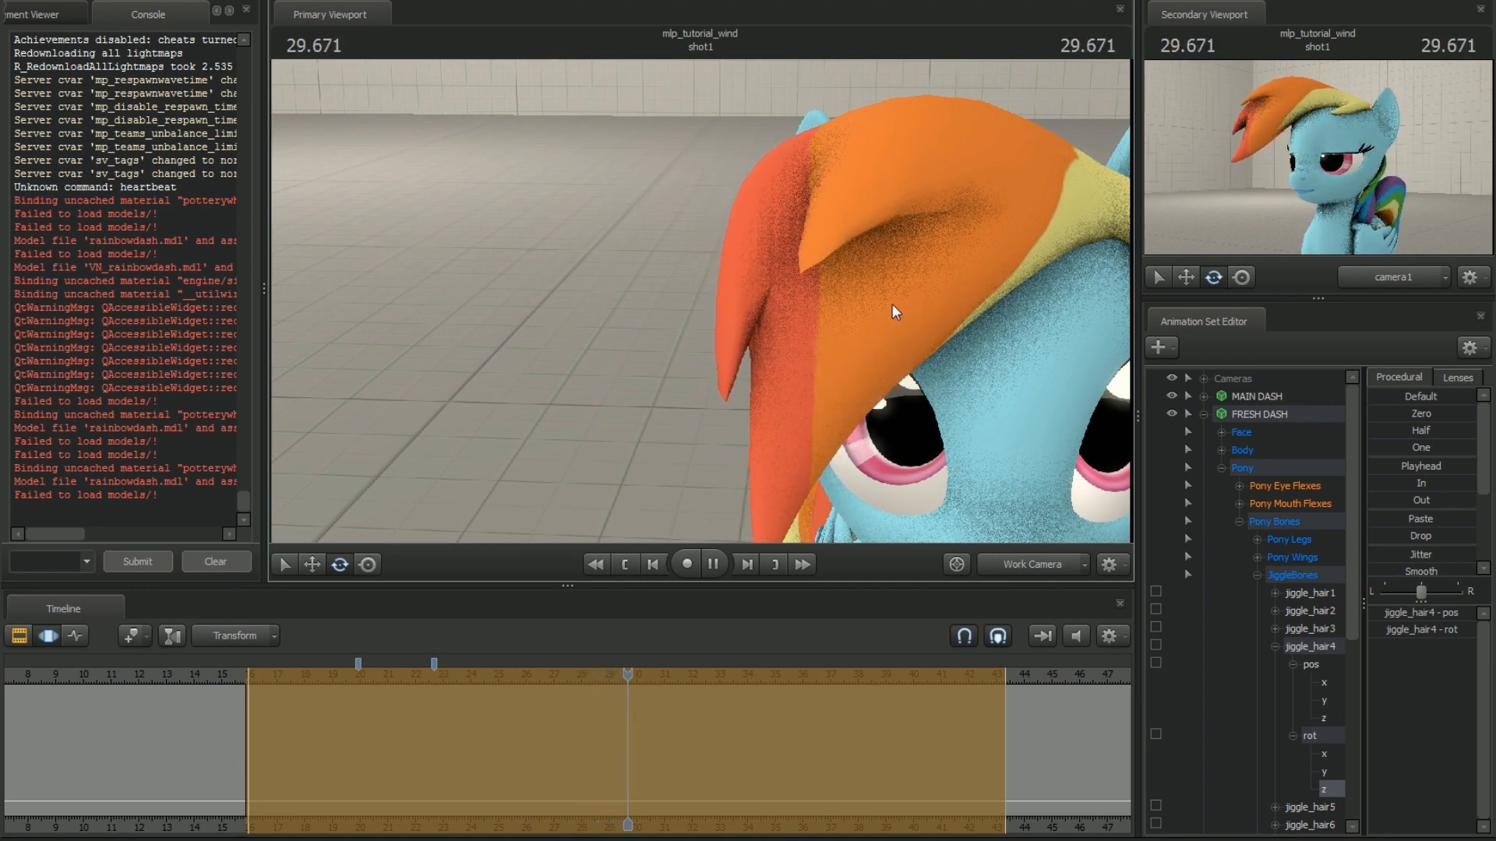
key(space)
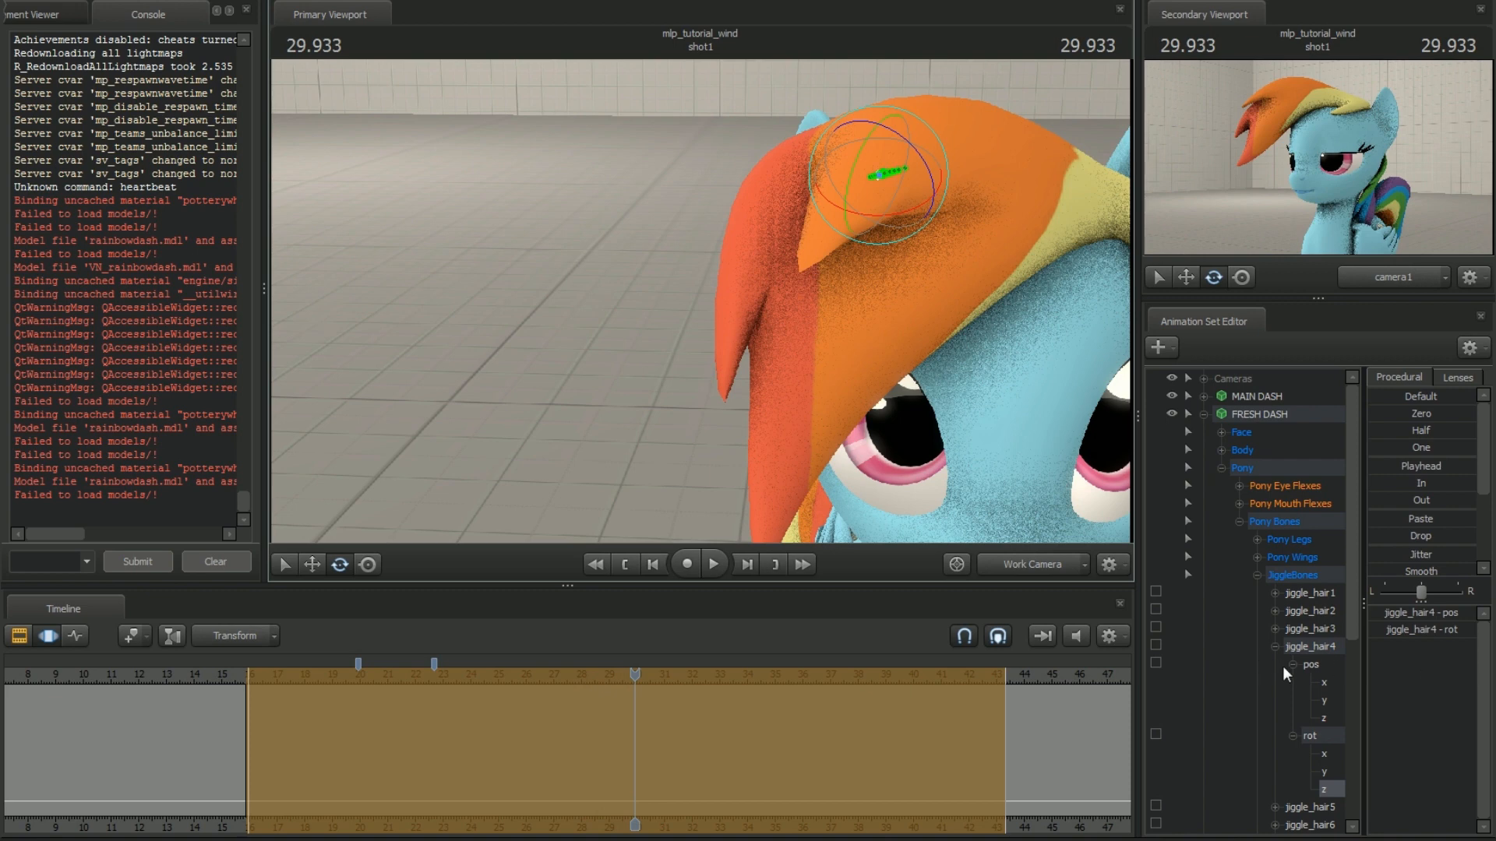
Try moving jiggle_hair4 with only its y or x position axis selected
click(1323, 682)
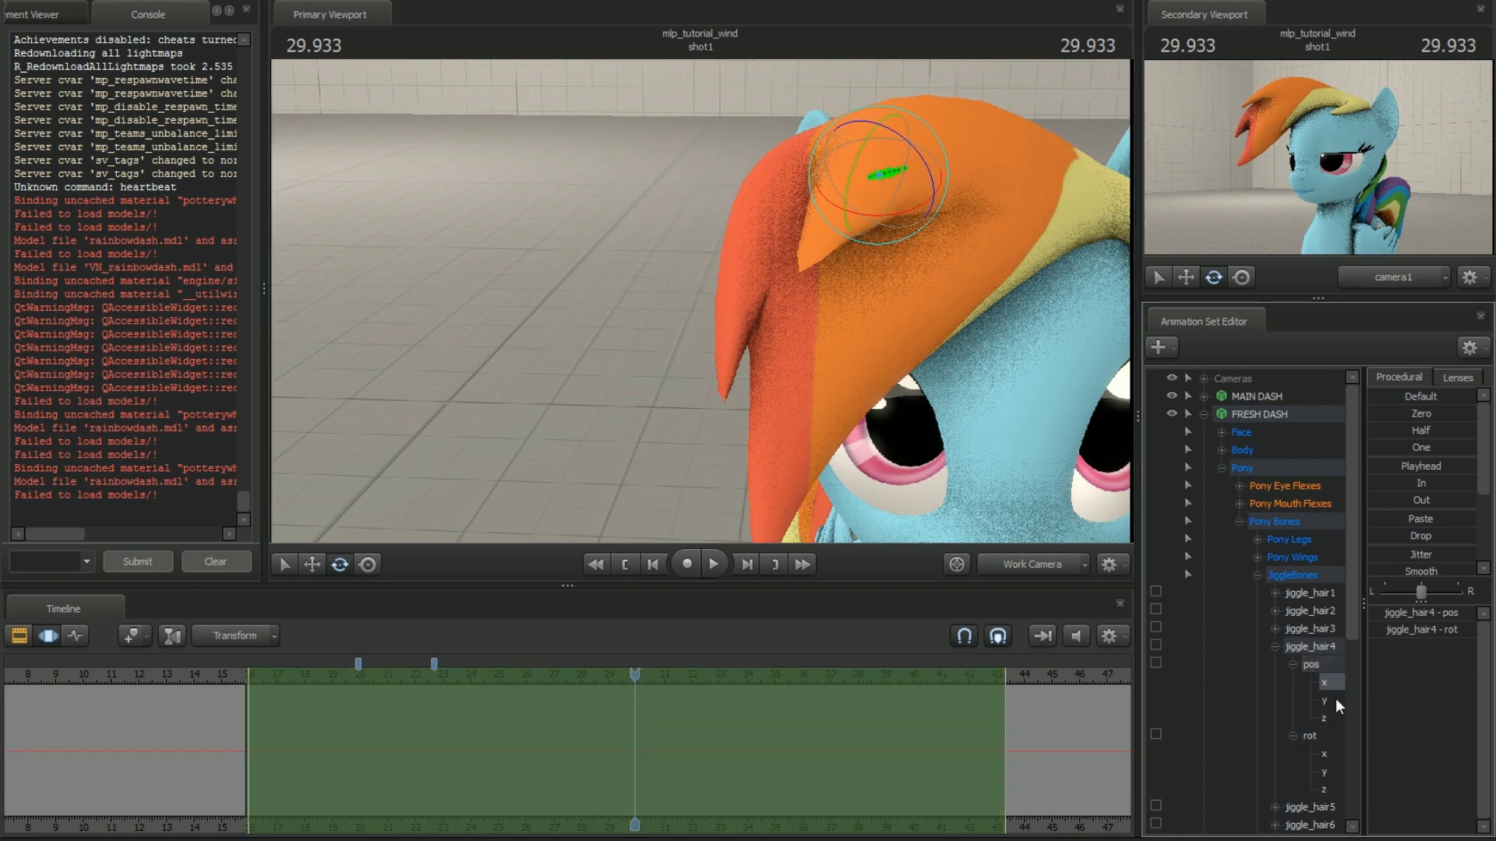
click(1324, 701)
key(w)
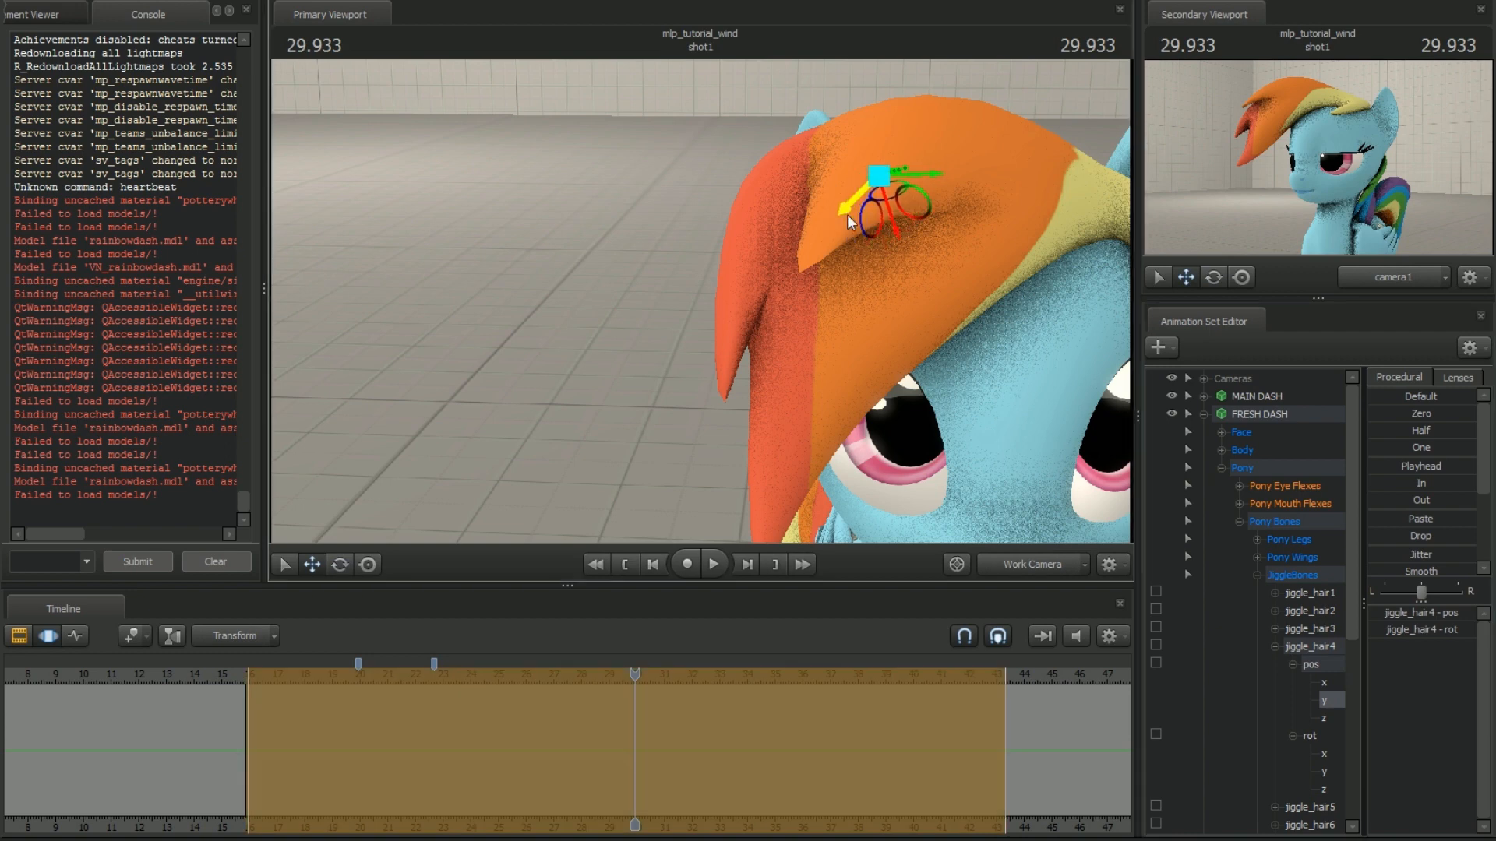
click(1324, 682)
drag(854, 203, 841, 220)
Apply Jitter to jiggle_hair4's z position over the selected time range and play it back briefly
click(1333, 718)
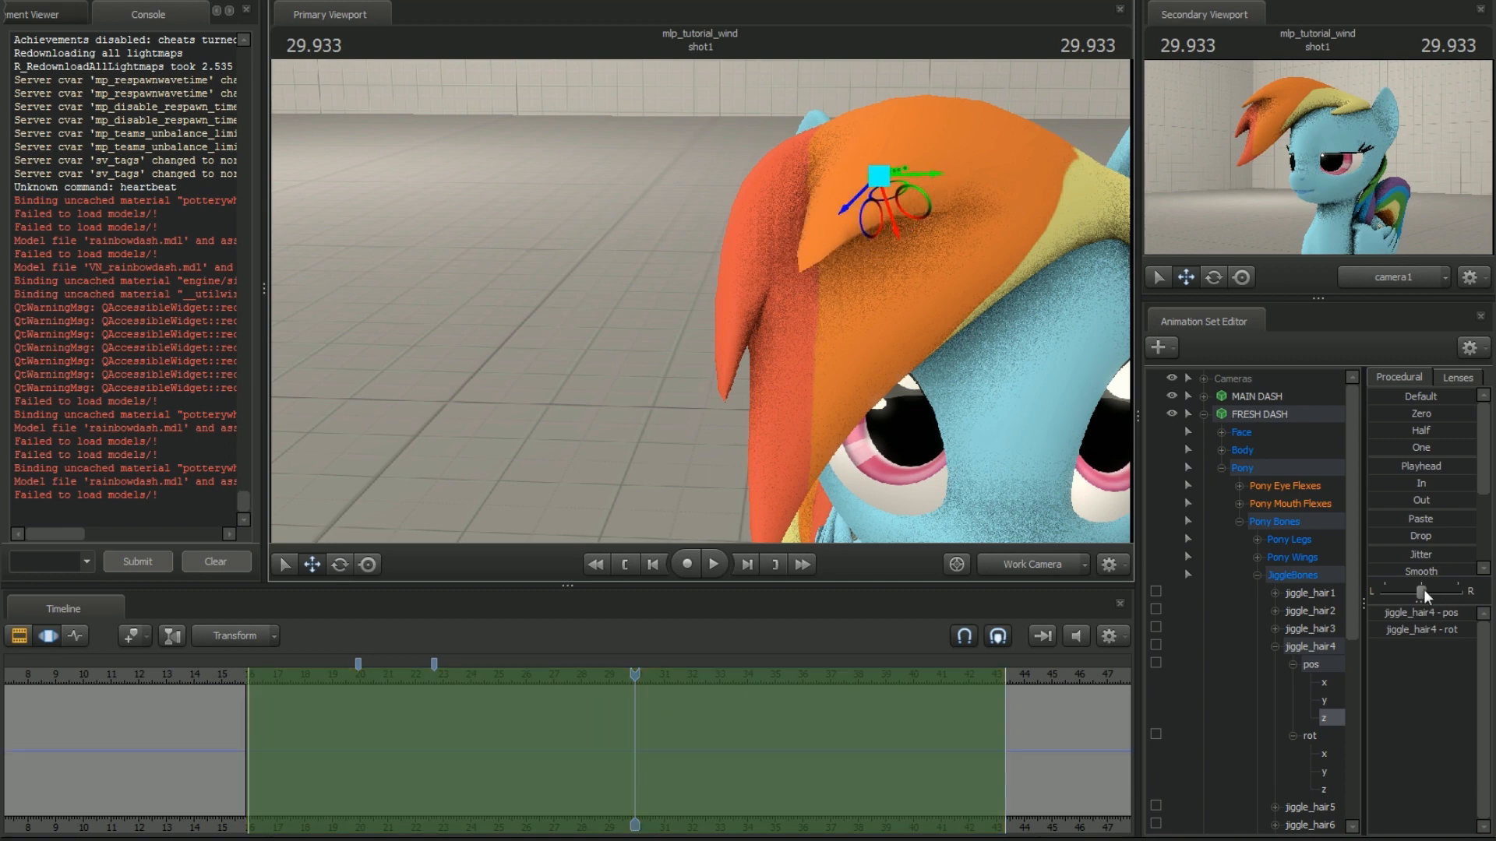
drag(1426, 596, 1421, 594)
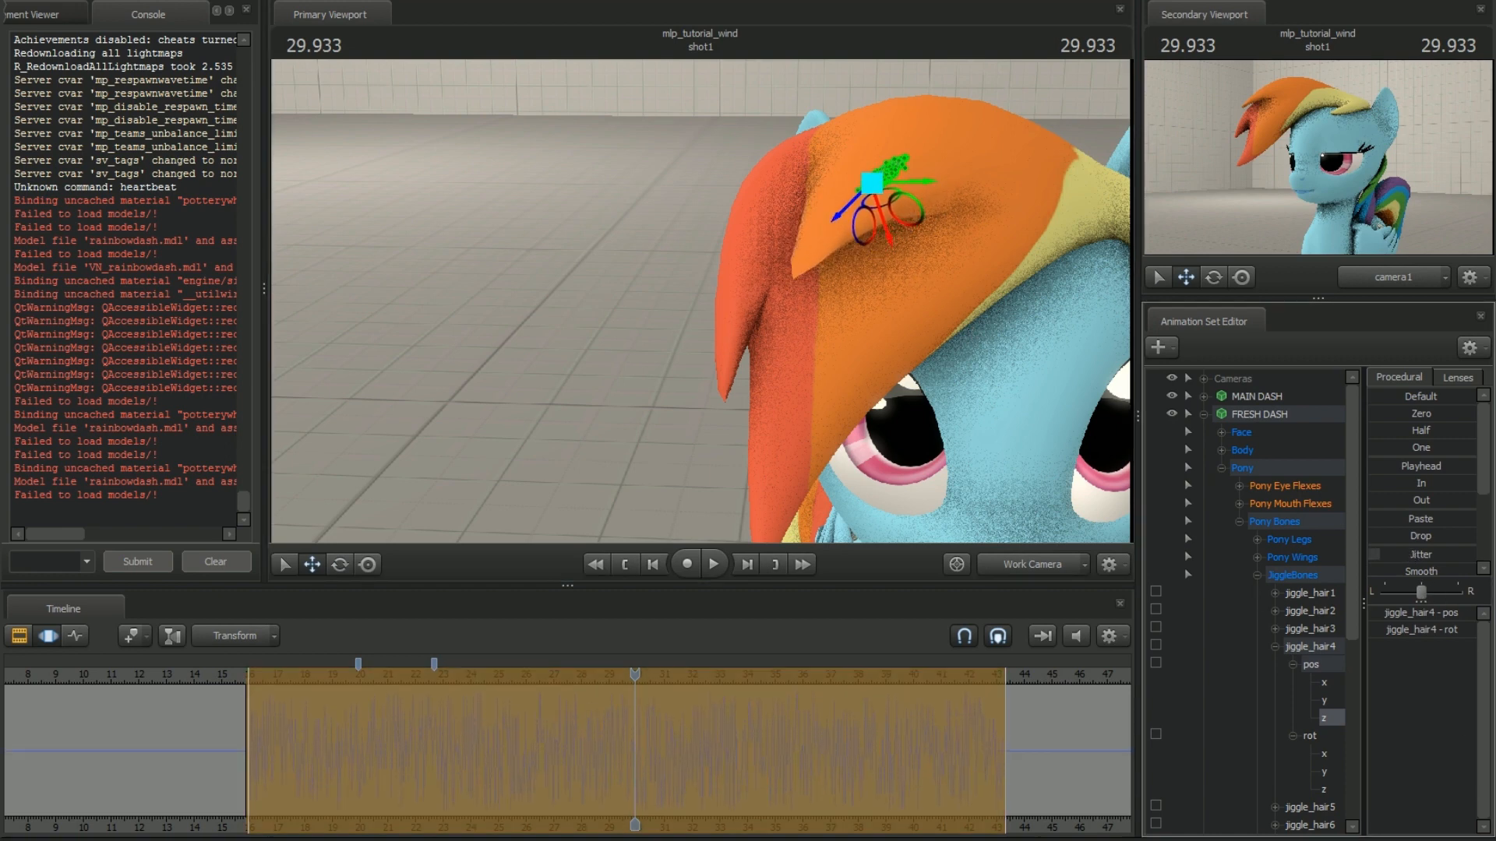
key(space)
key(space)
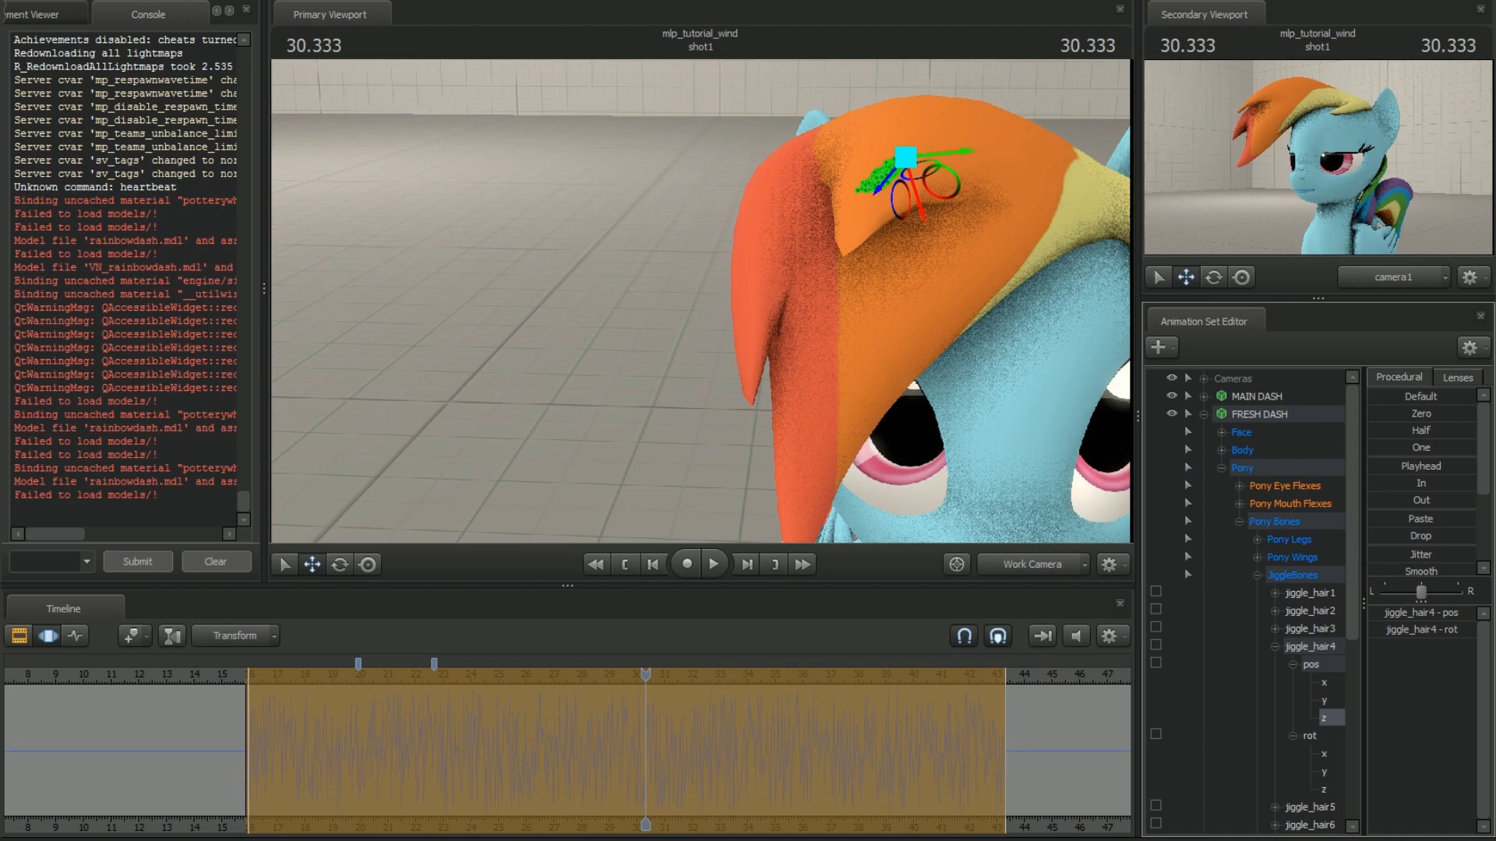
Smooth the jittered z position of jiggle_hair4 and preview the hair motion
click(1421, 571)
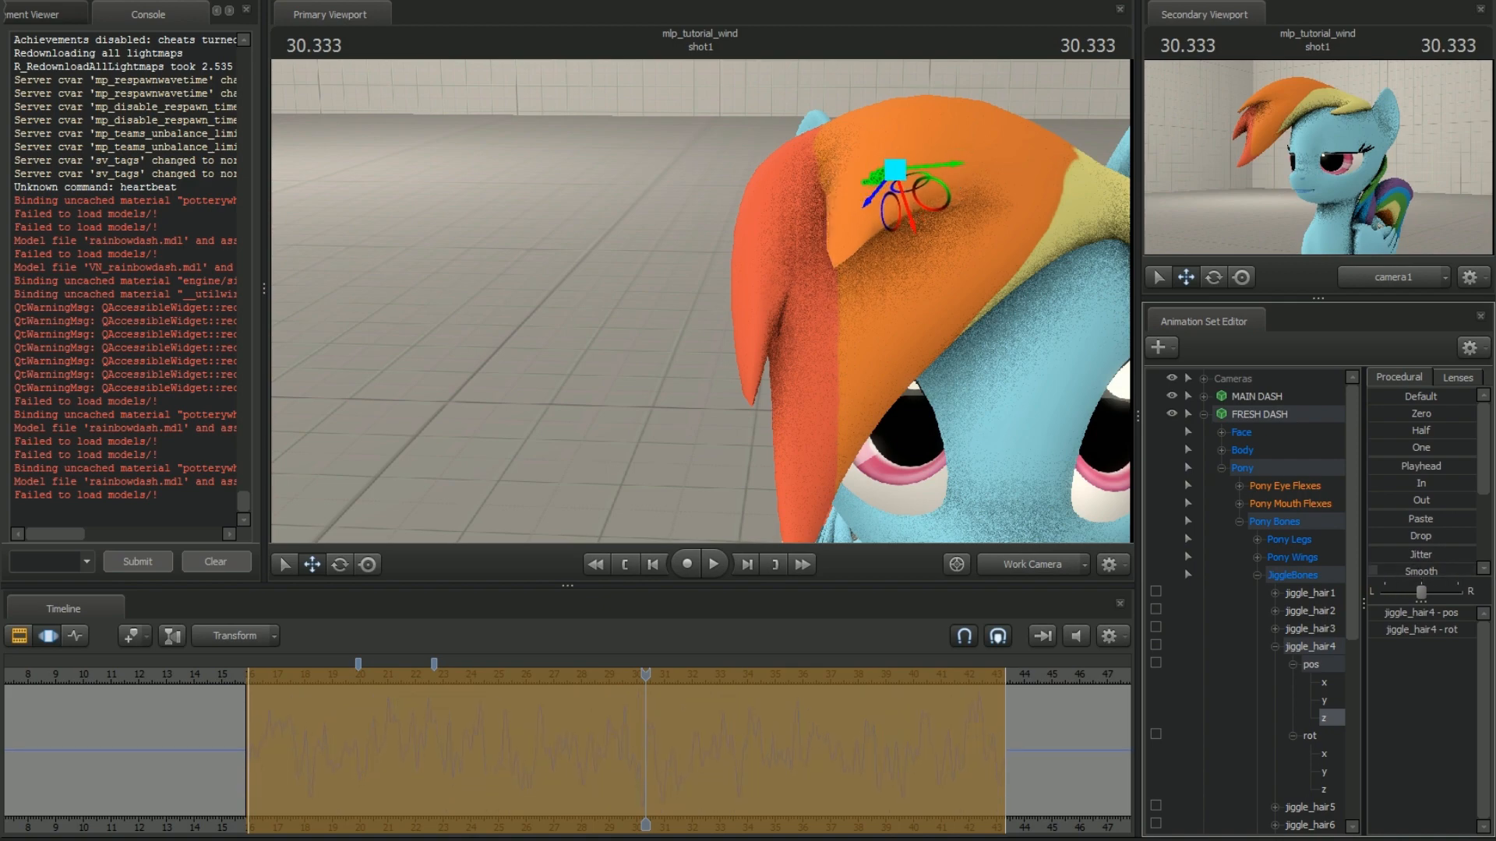
key(space)
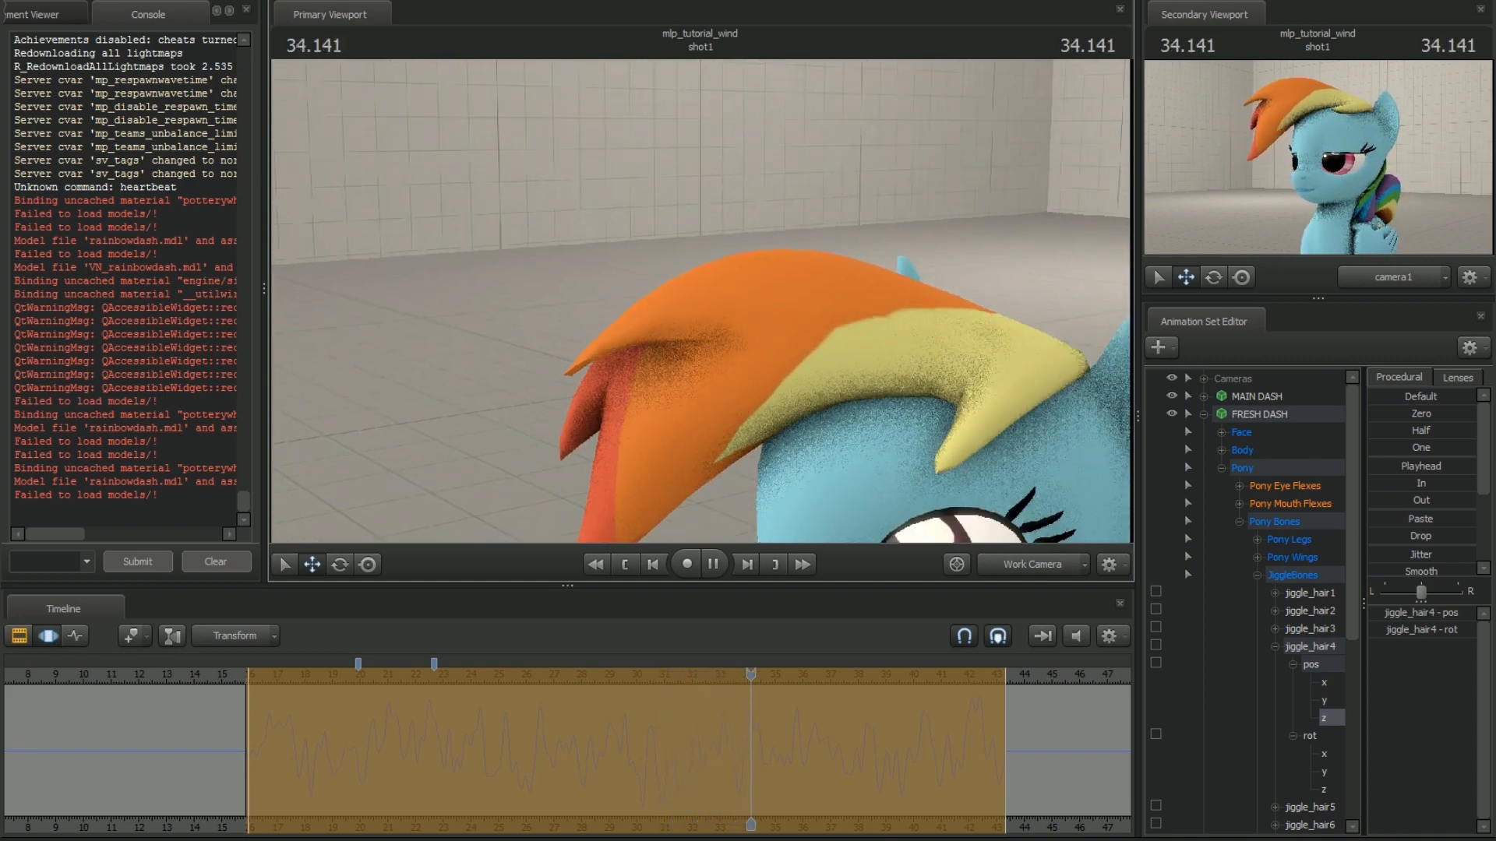
key(space)
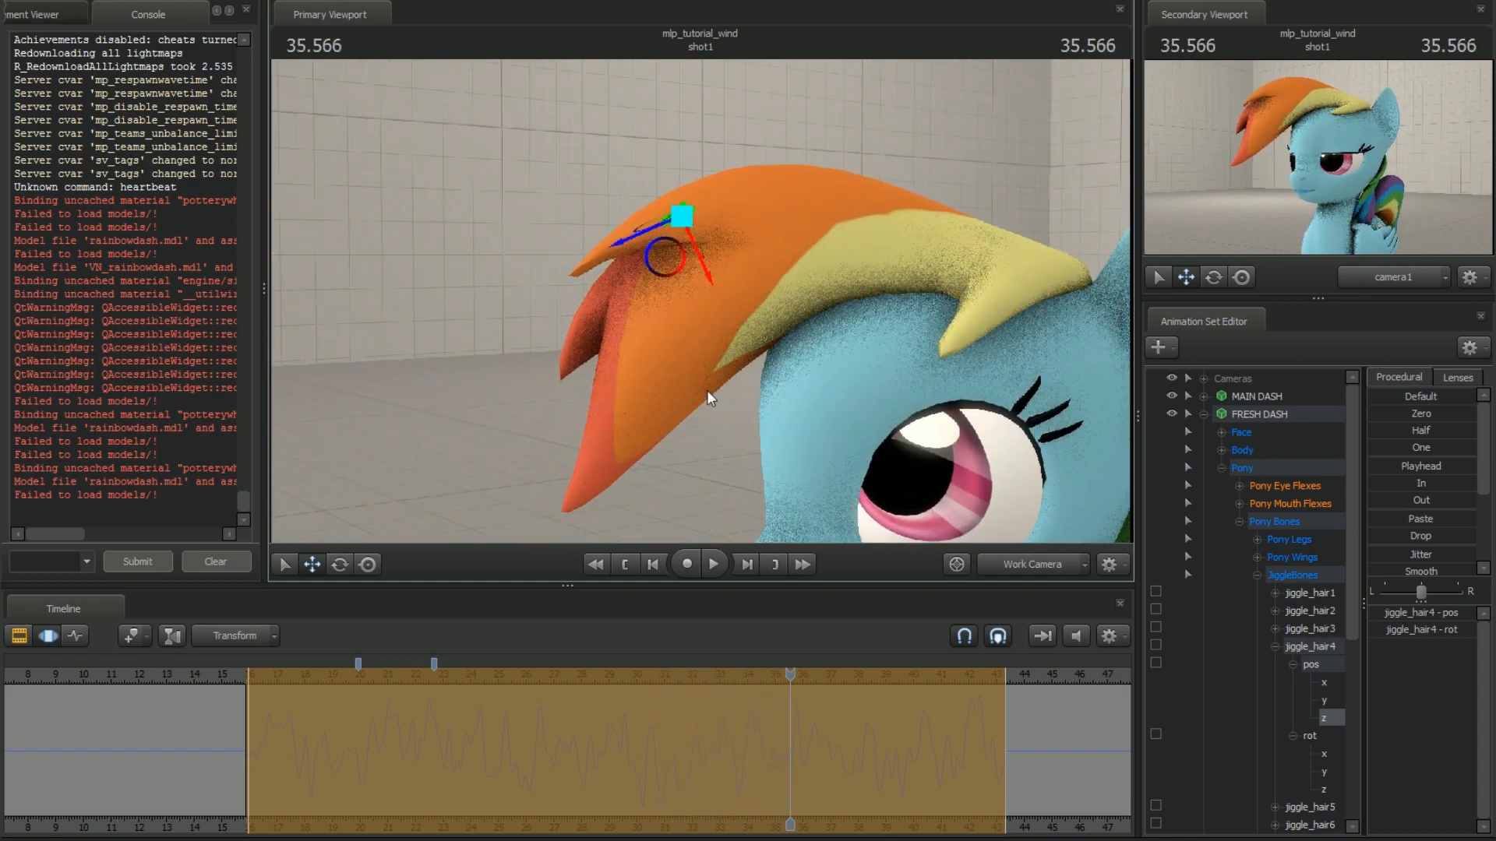
Play back the shot from several points in time with the whole head in view to review the combined hair motion
drag(790, 675, 444, 676)
drag(530, 437, 506, 467)
mouse_move(694, 300)
mouse_down()
mouse_move(748, 289)
mouse_move(752, 304)
mouse_move(857, 301)
mouse_move(694, 302)
mouse_move(701, 319)
mouse_up()
key(space)
key(space)
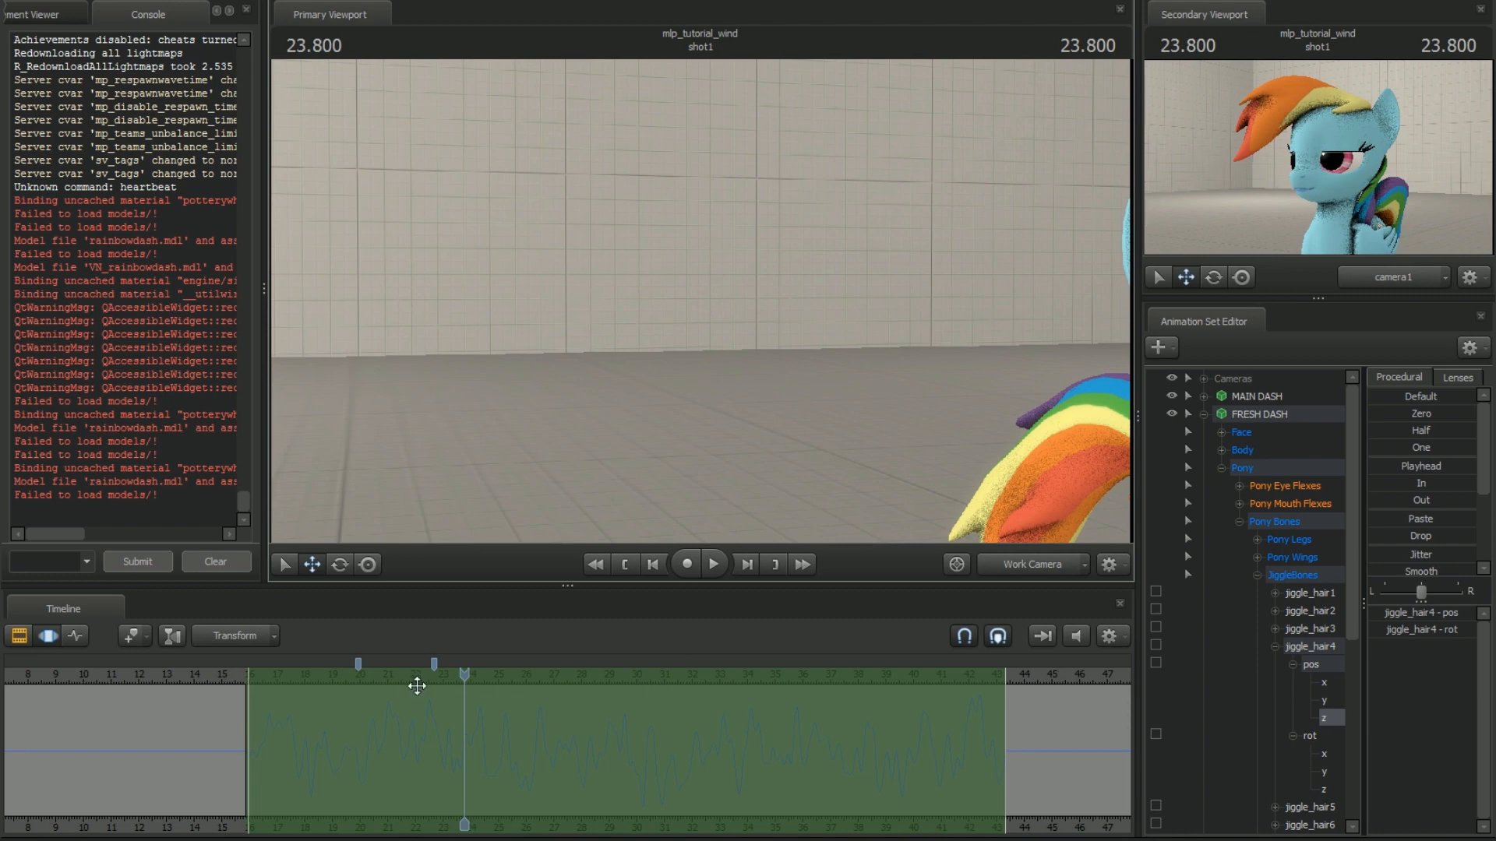
drag(470, 677, 835, 677)
mouse_move(919, 483)
mouse_down()
mouse_move(982, 467)
mouse_move(896, 467)
mouse_up()
key(space)
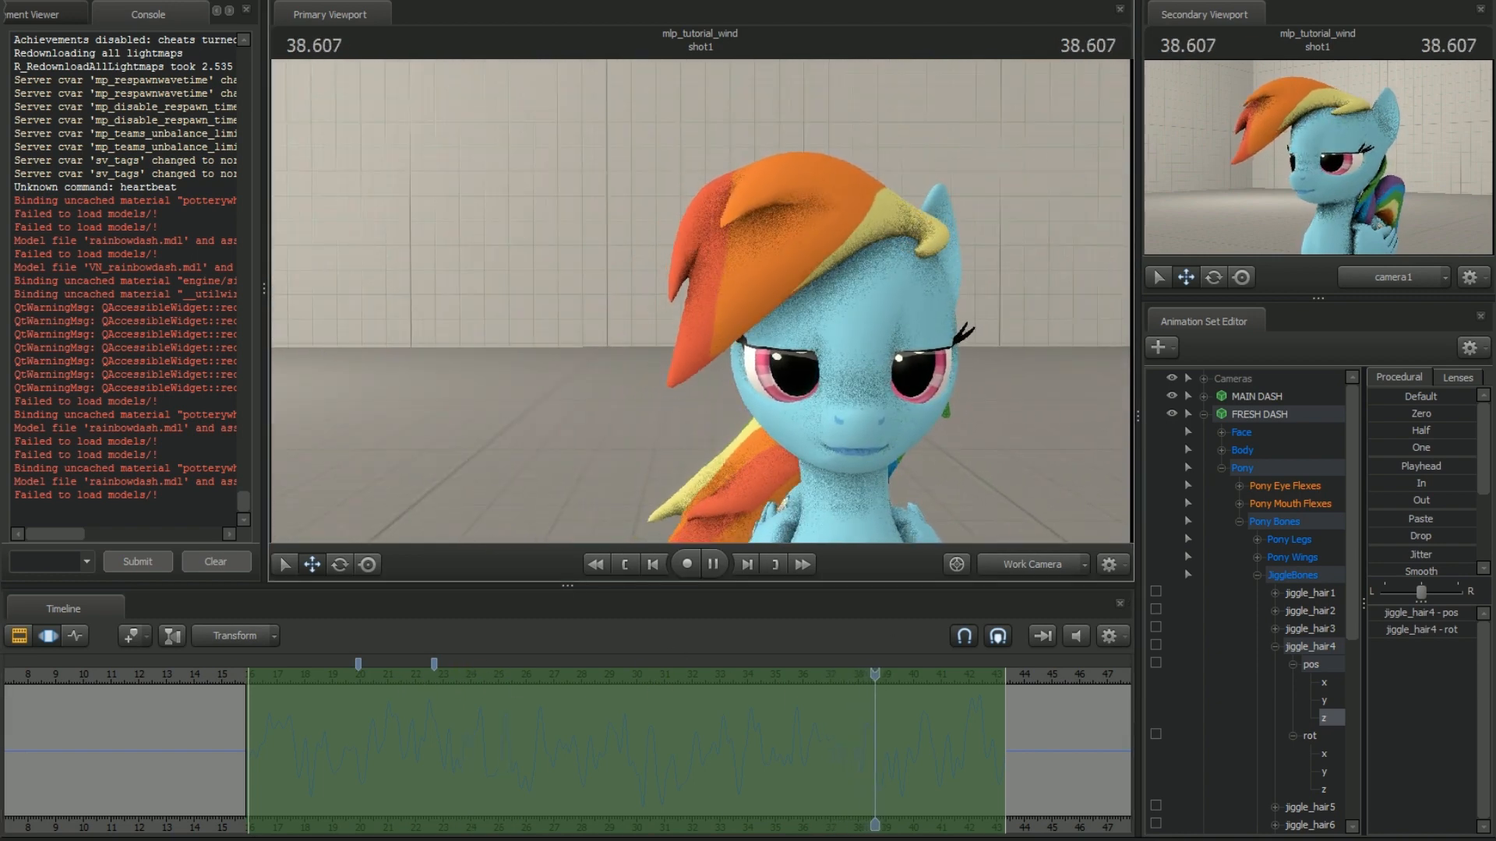
Scrub through the hair motion and try a short time selection with soft falloff around 40.6 s
key(w)
drag(708, 305, 708, 306)
drag(958, 677, 934, 697)
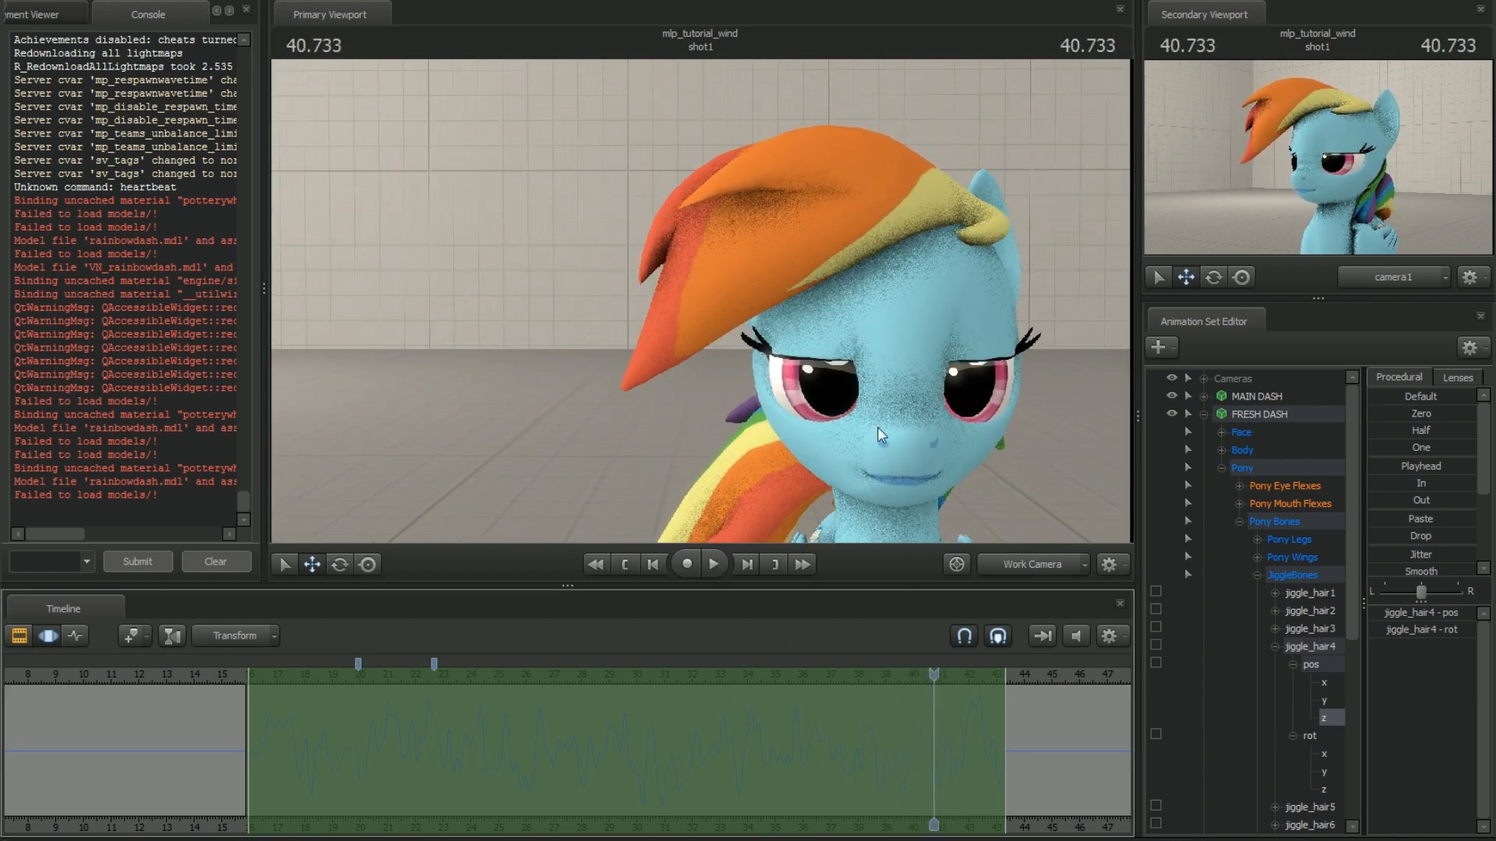
drag(878, 427, 820, 469)
drag(936, 684, 930, 724)
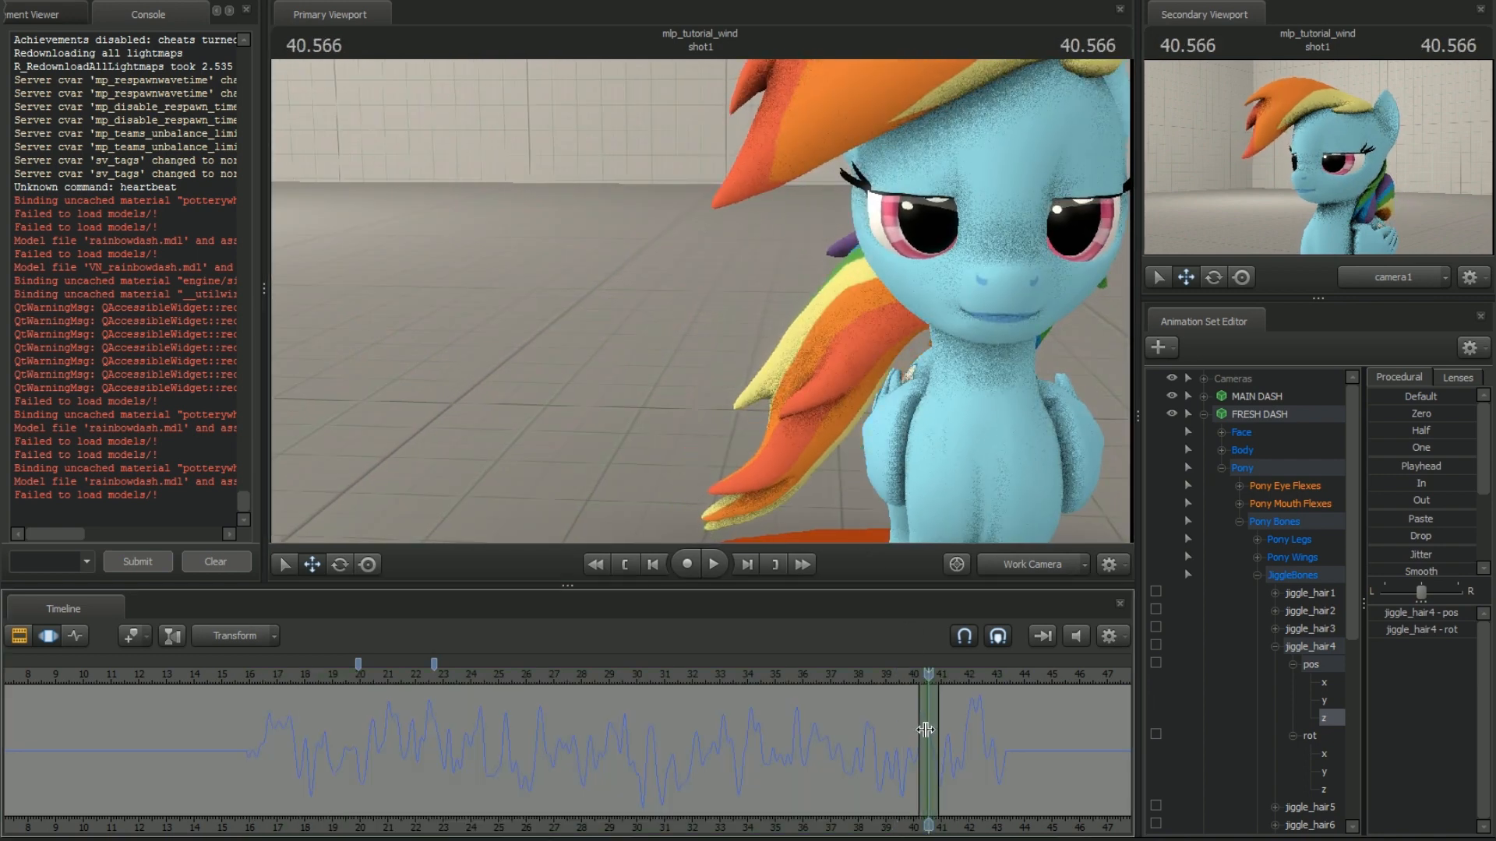
shift+scroll(926, 730, up, 6)
scroll(924, 731, up, 6)
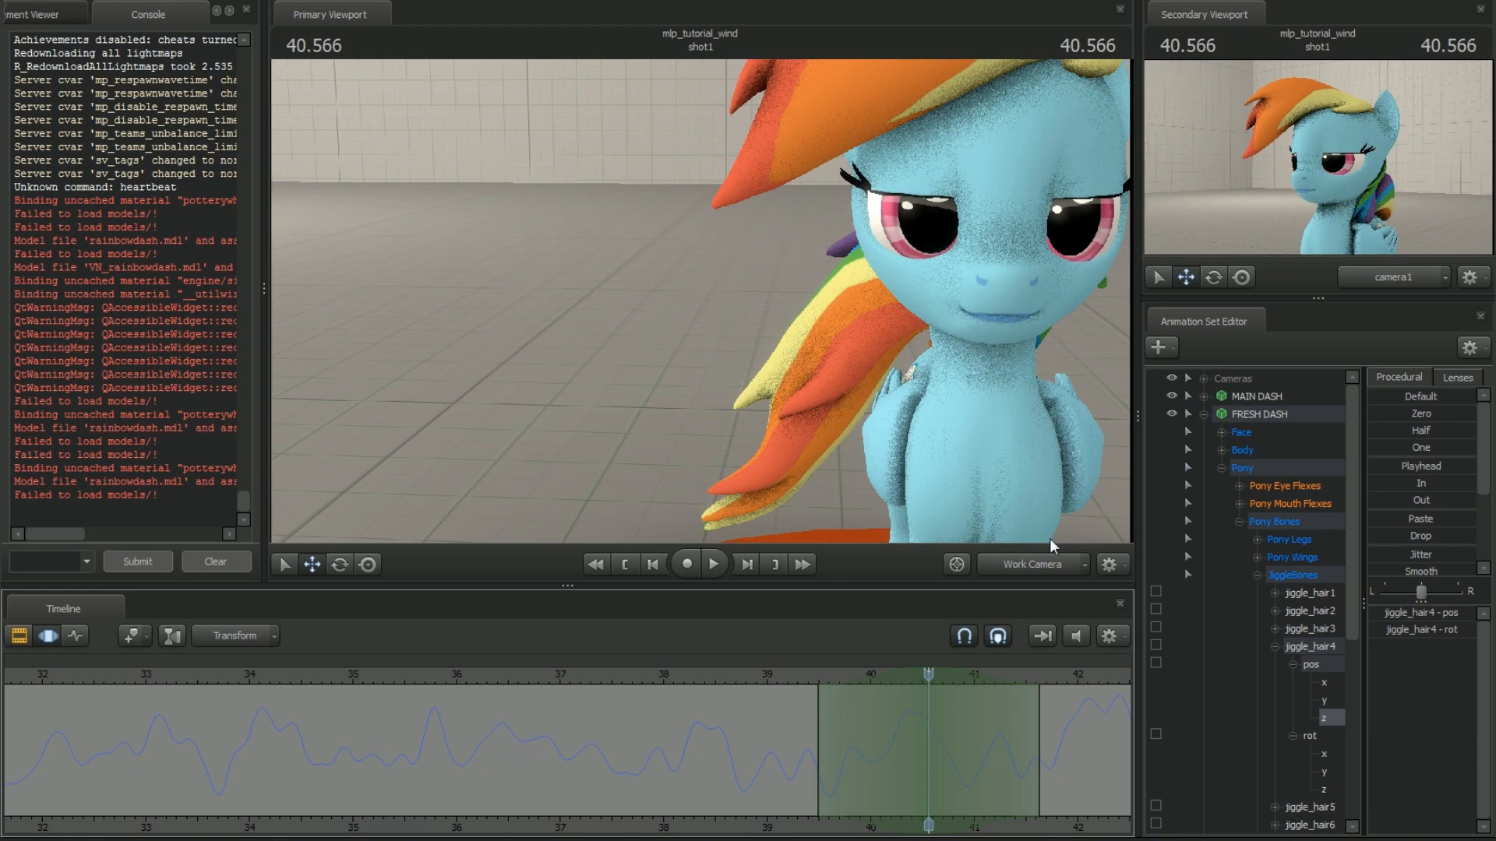
Play back the shot around 39.8 to 41.7 s and examine the hair motion from the front and the side
key(s)
drag(785, 348, 786, 304)
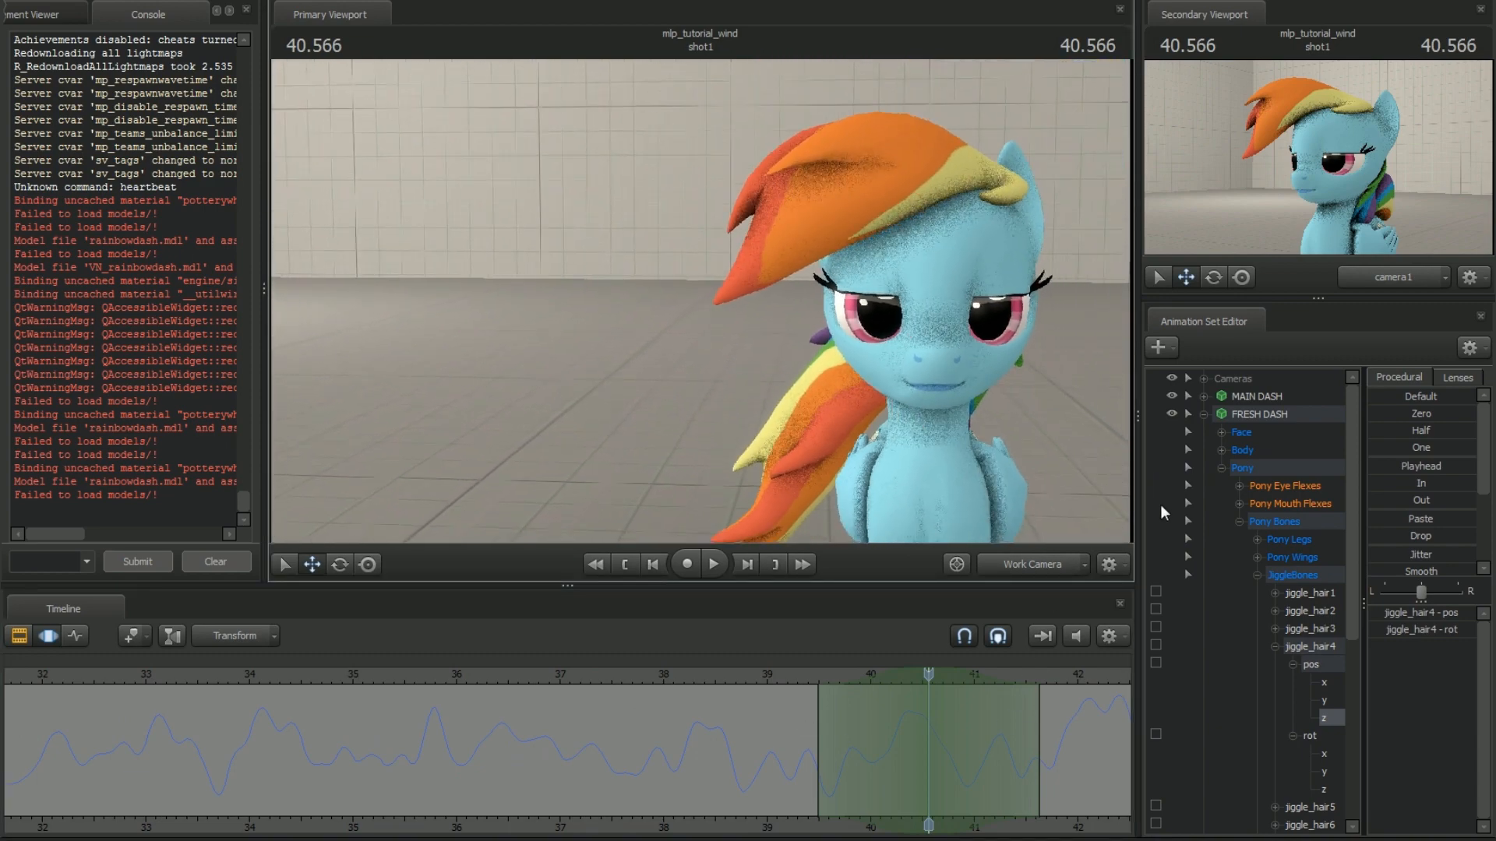
key(space)
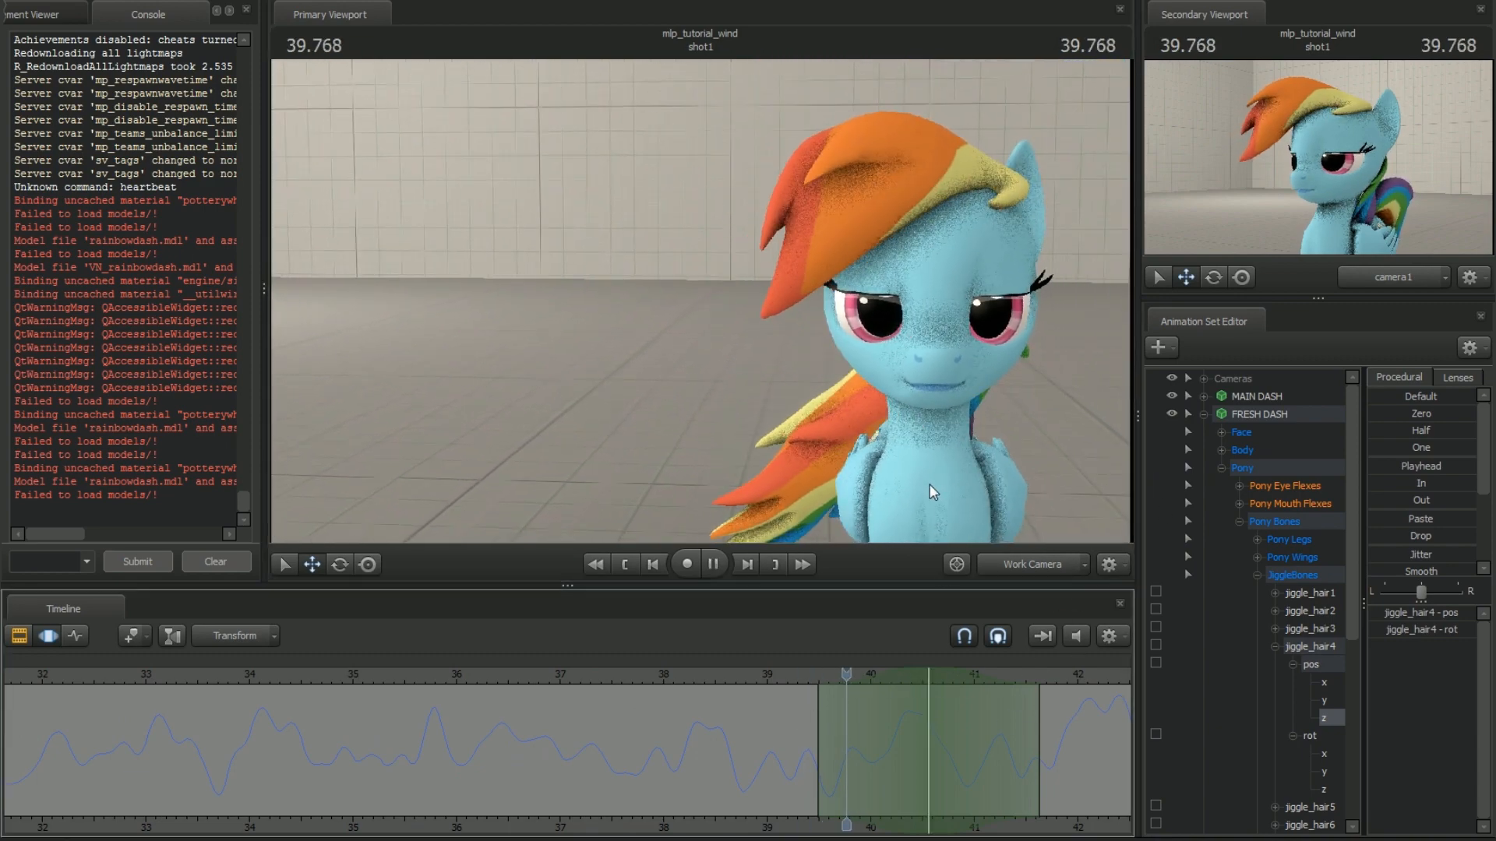
key(space)
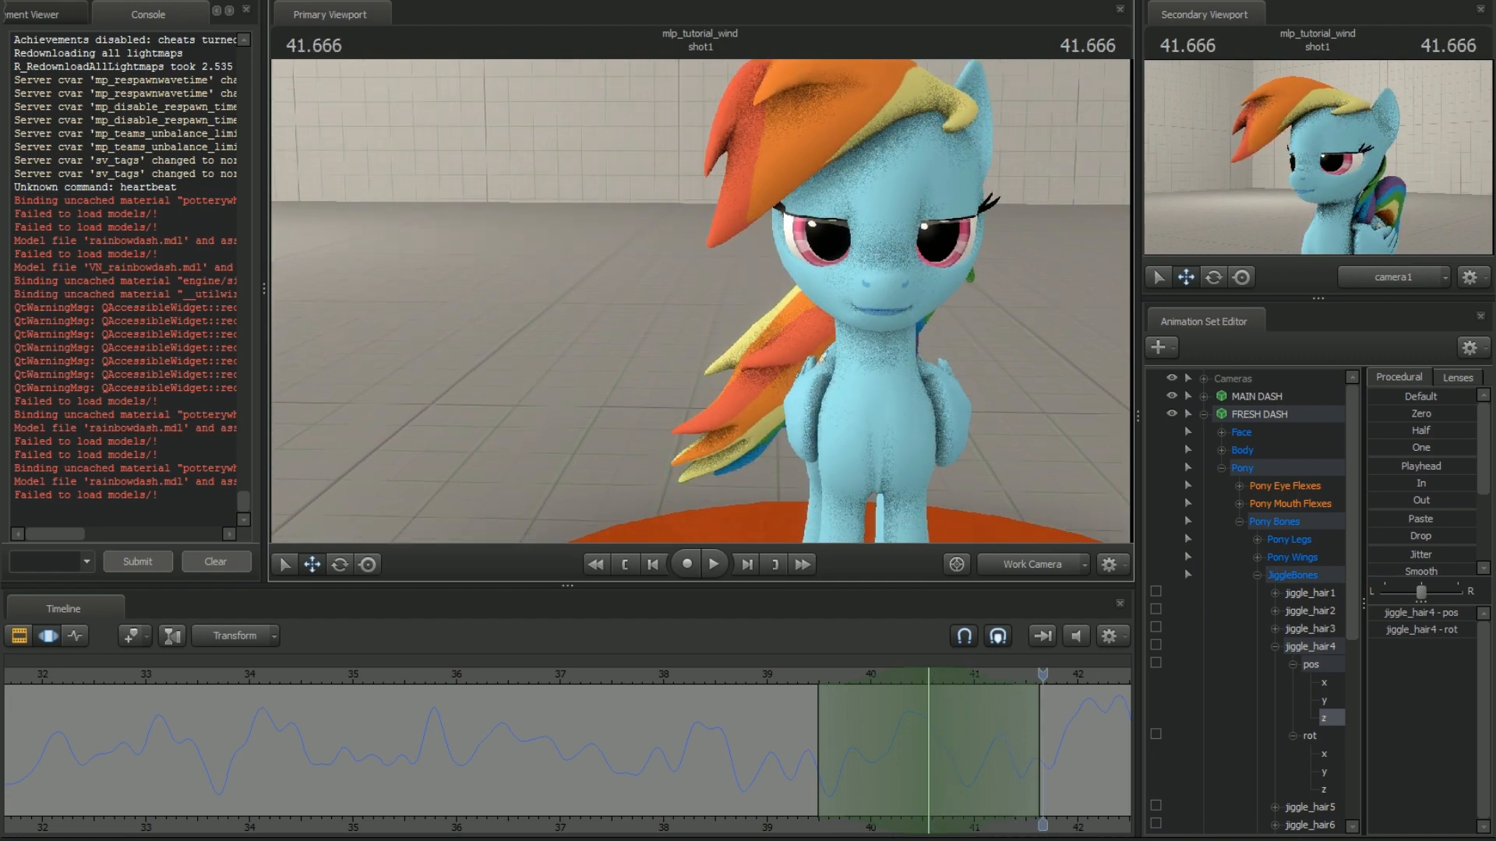
key(w)
mouse_move(701, 301)
mouse_down()
mouse_move(713, 261)
mouse_move(700, 300)
mouse_up()
key(d)
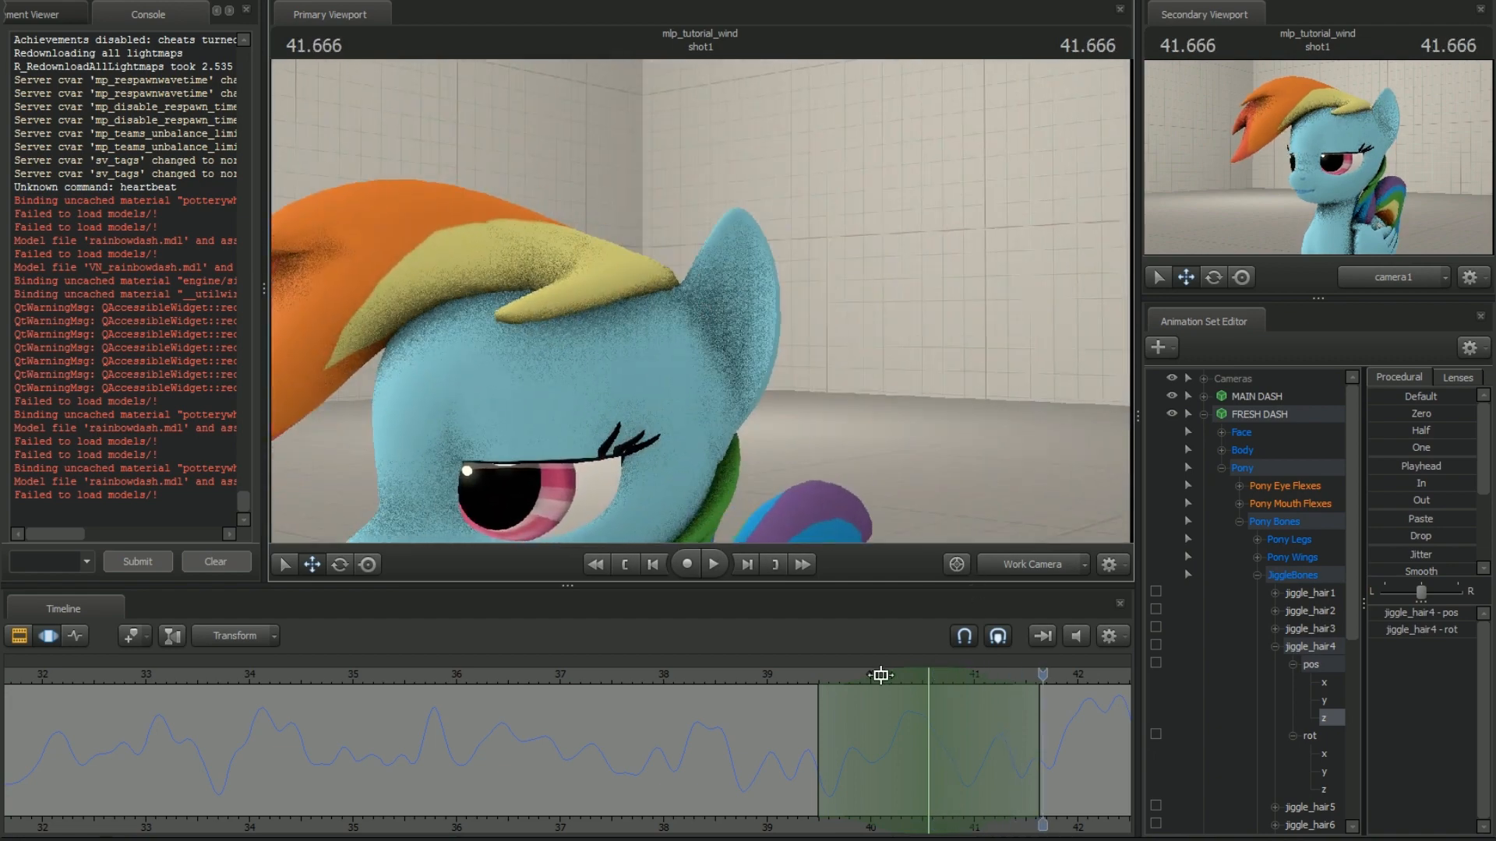
key(space)
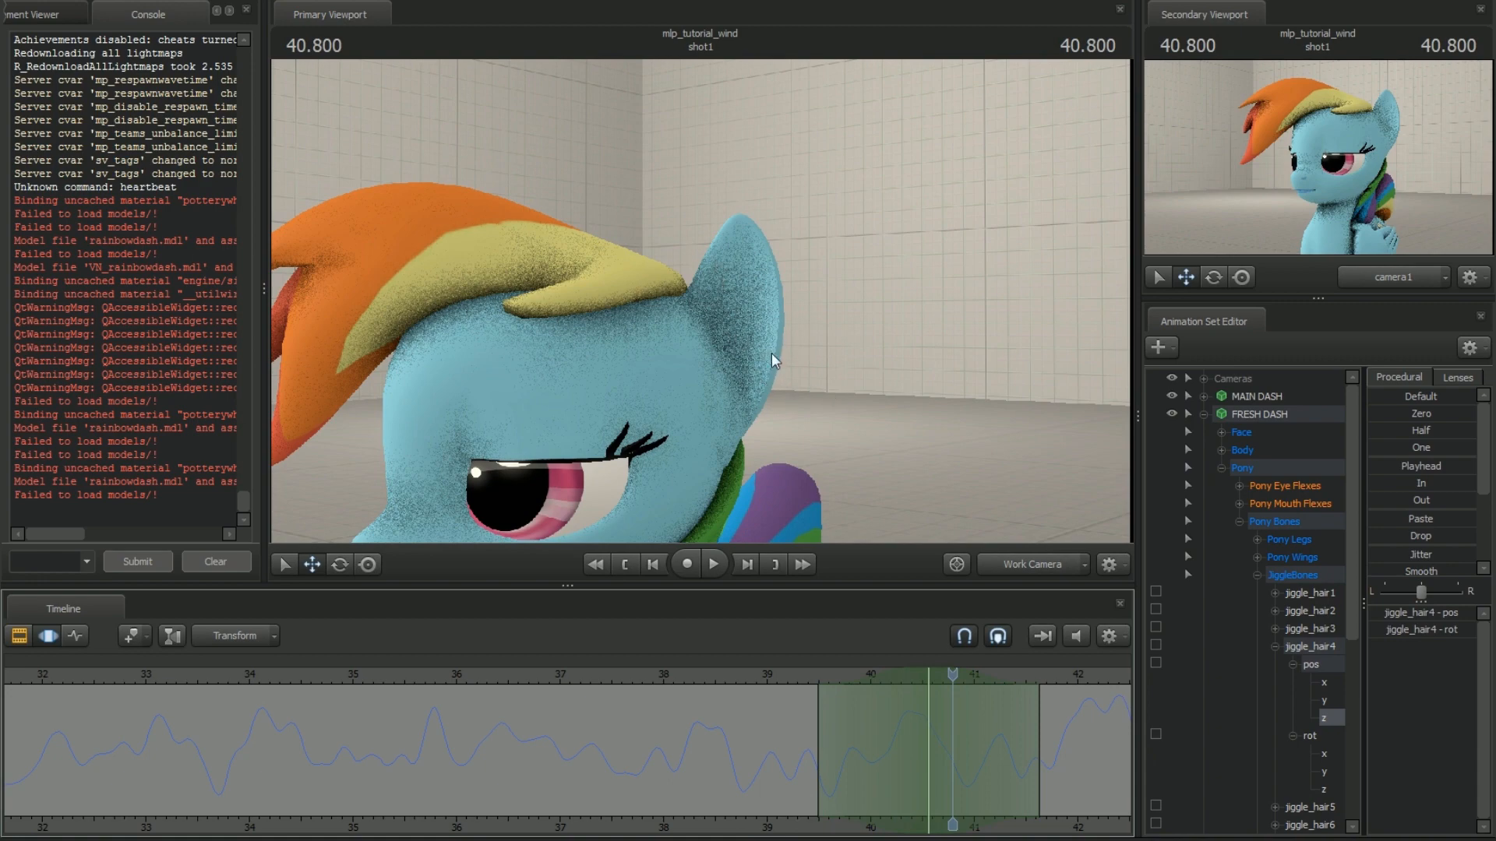
Frame the orange front hair strand up close and select the whole jiggle_hair4 bone in the viewport
key(a)
drag(771, 354, 828, 329)
key(w)
key(a)
key(w)
key(w)
drag(709, 328, 709, 320)
key(w)
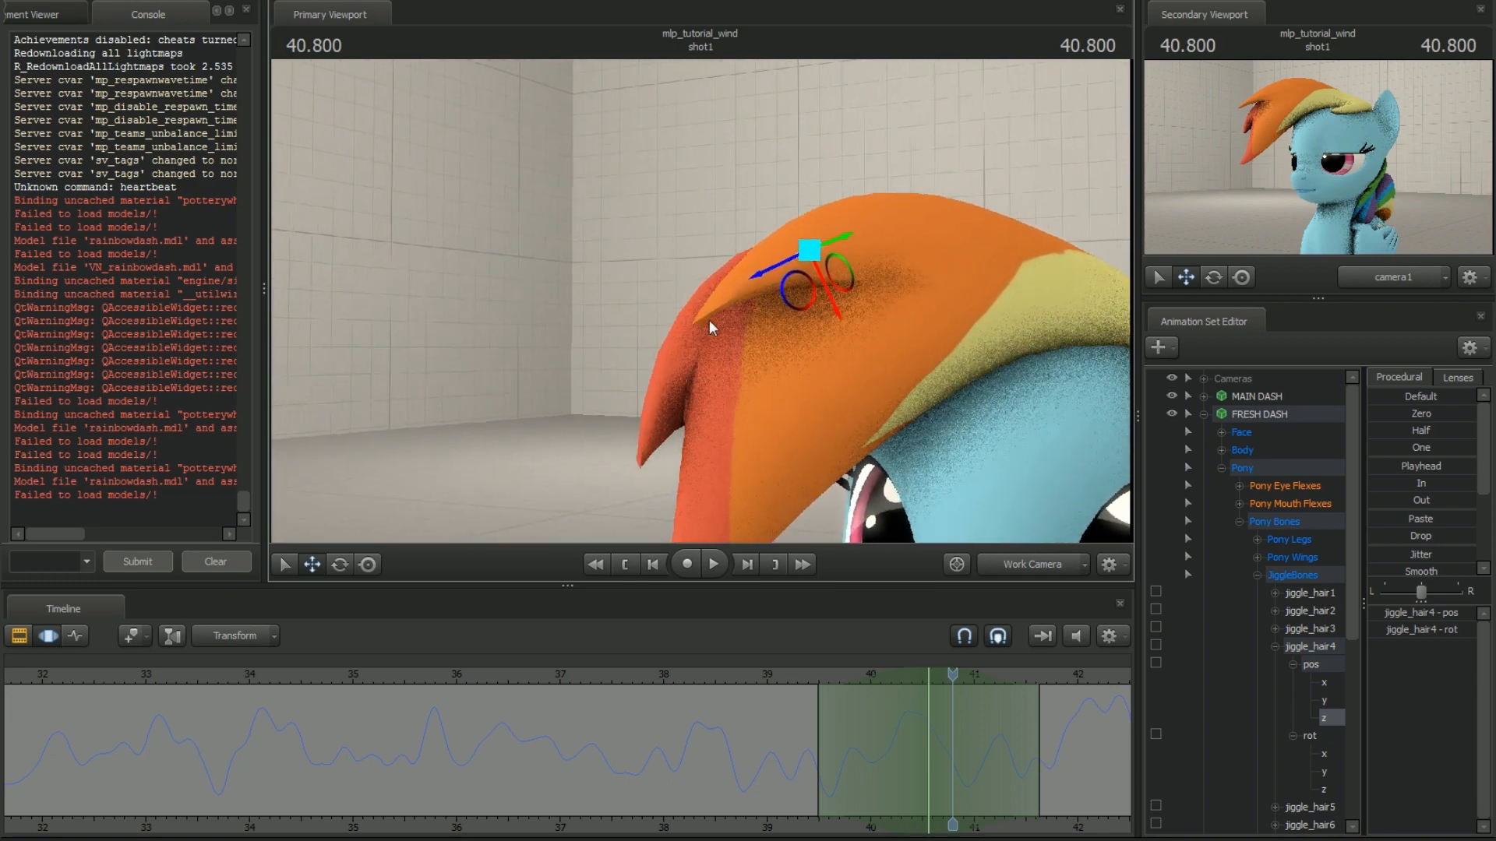
ctrl+click(807, 250)
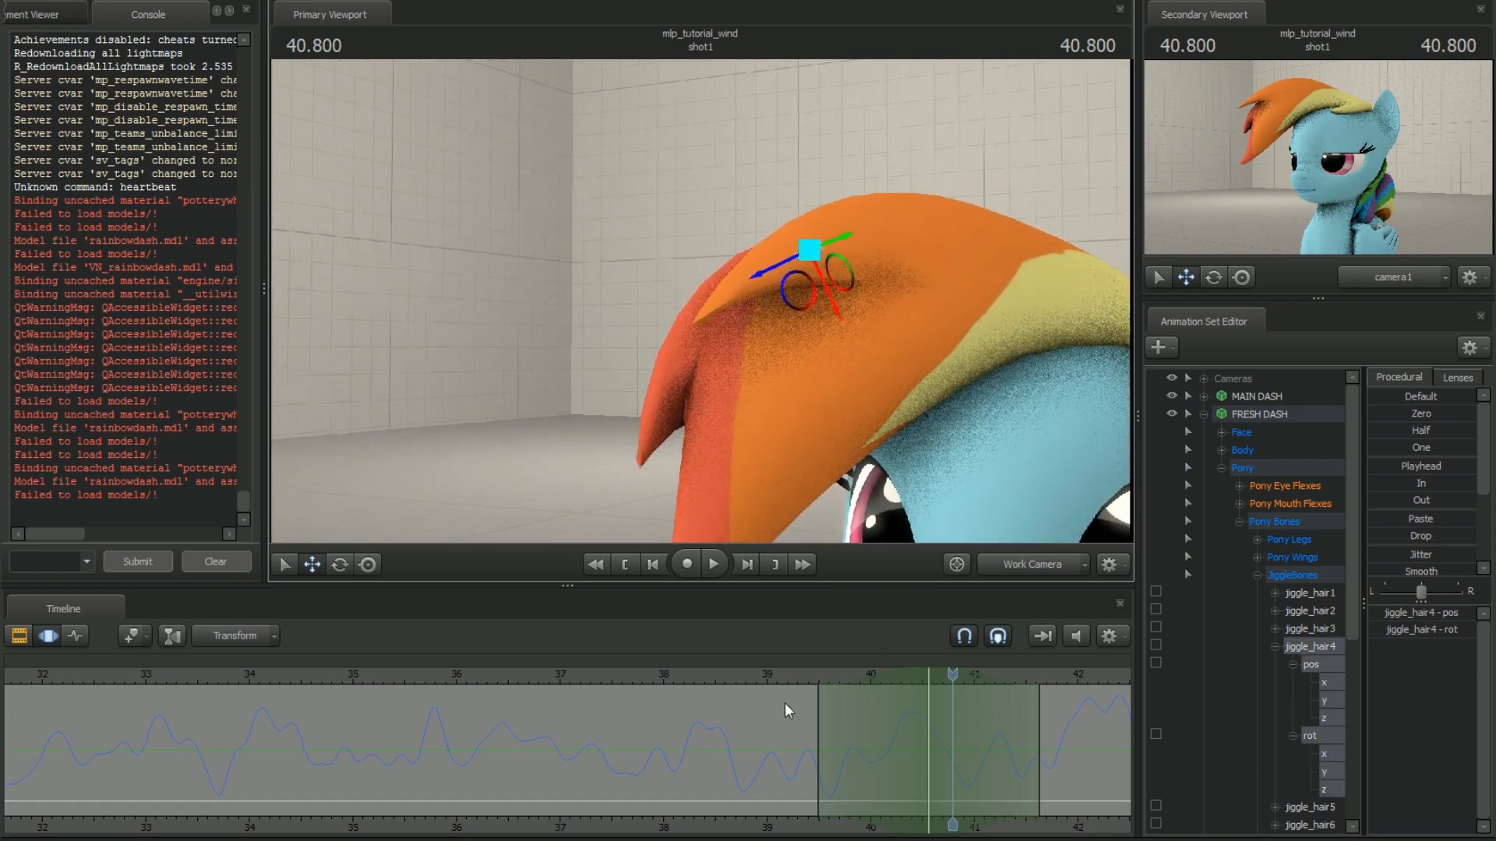
Apply Jitter and Smooth to jiggle_hair4's position on all axes from about 36.4 to 40.8 s, with a playback check
shift+drag(500, 750, 956, 755)
scroll(863, 767, up, 2)
scroll(863, 767, up, 2)
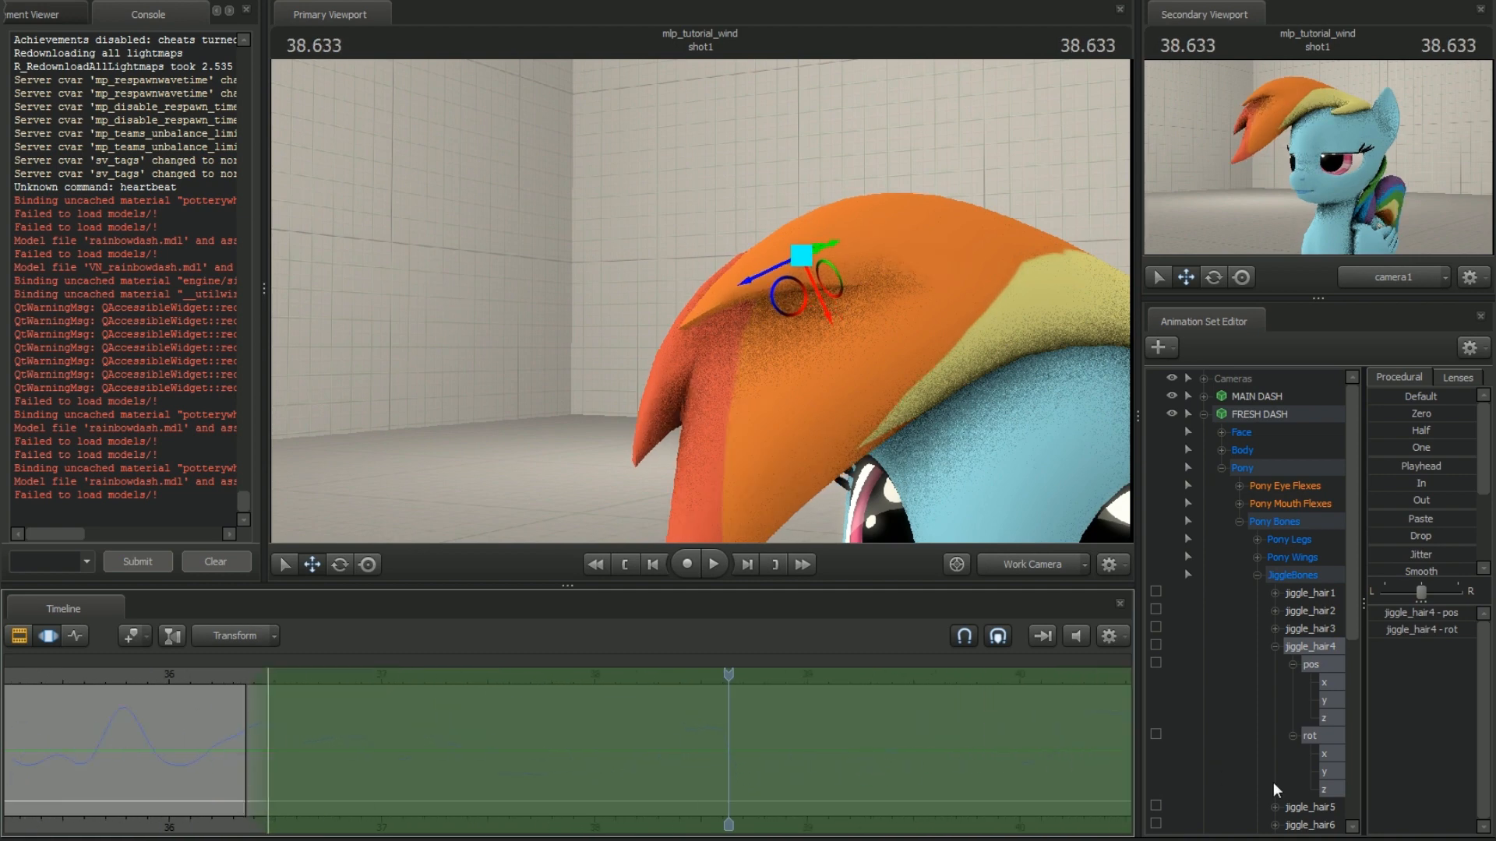
click(1318, 670)
drag(1404, 554, 1412, 554)
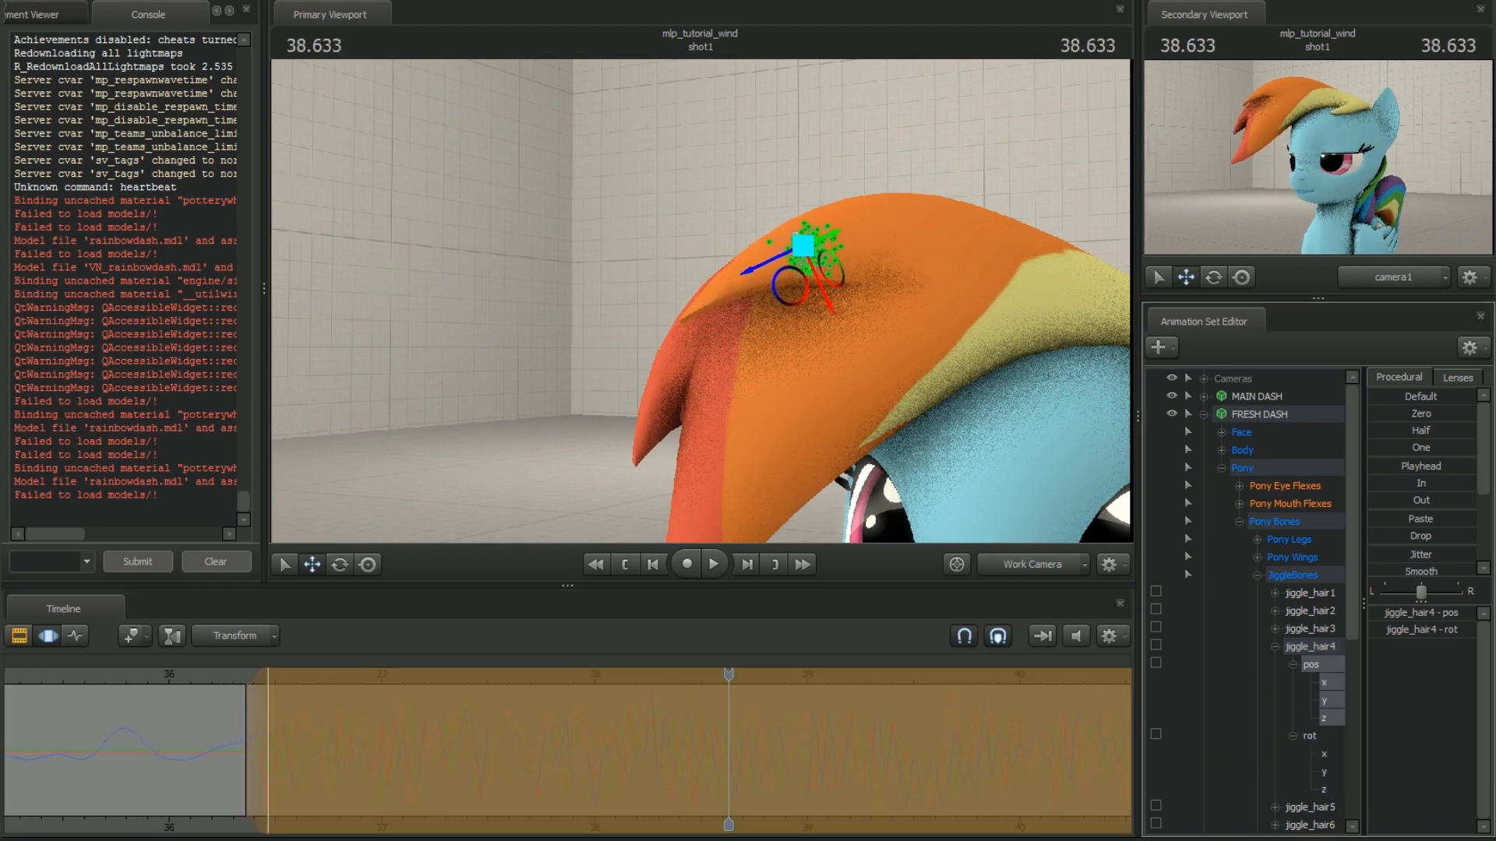
key(space)
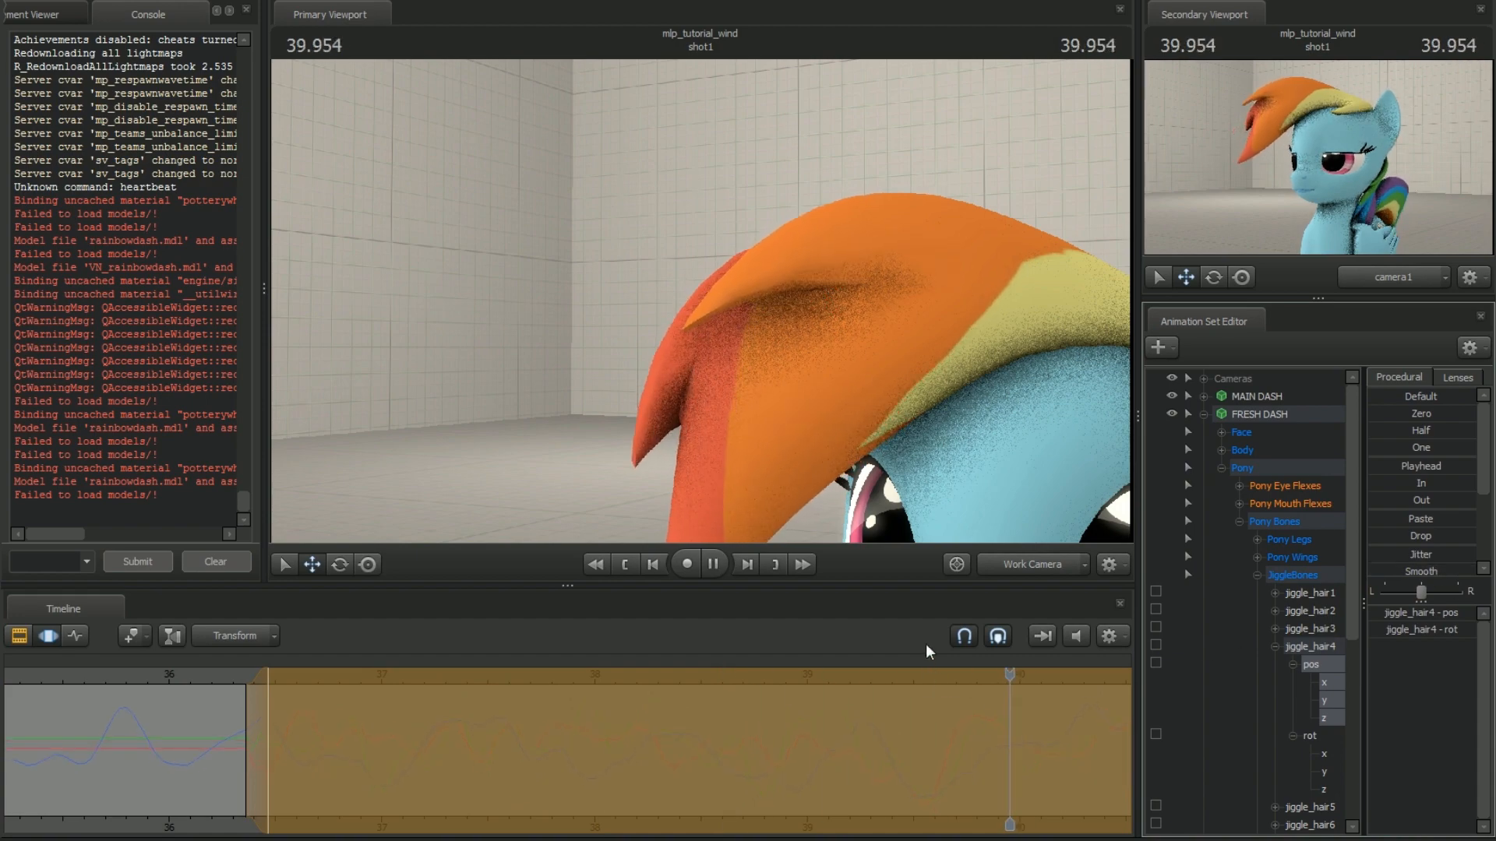
Examine the front strand's position jitter up close, and play it back with the head and body in view
drag(825, 351, 700, 300)
key(d)
key(x)
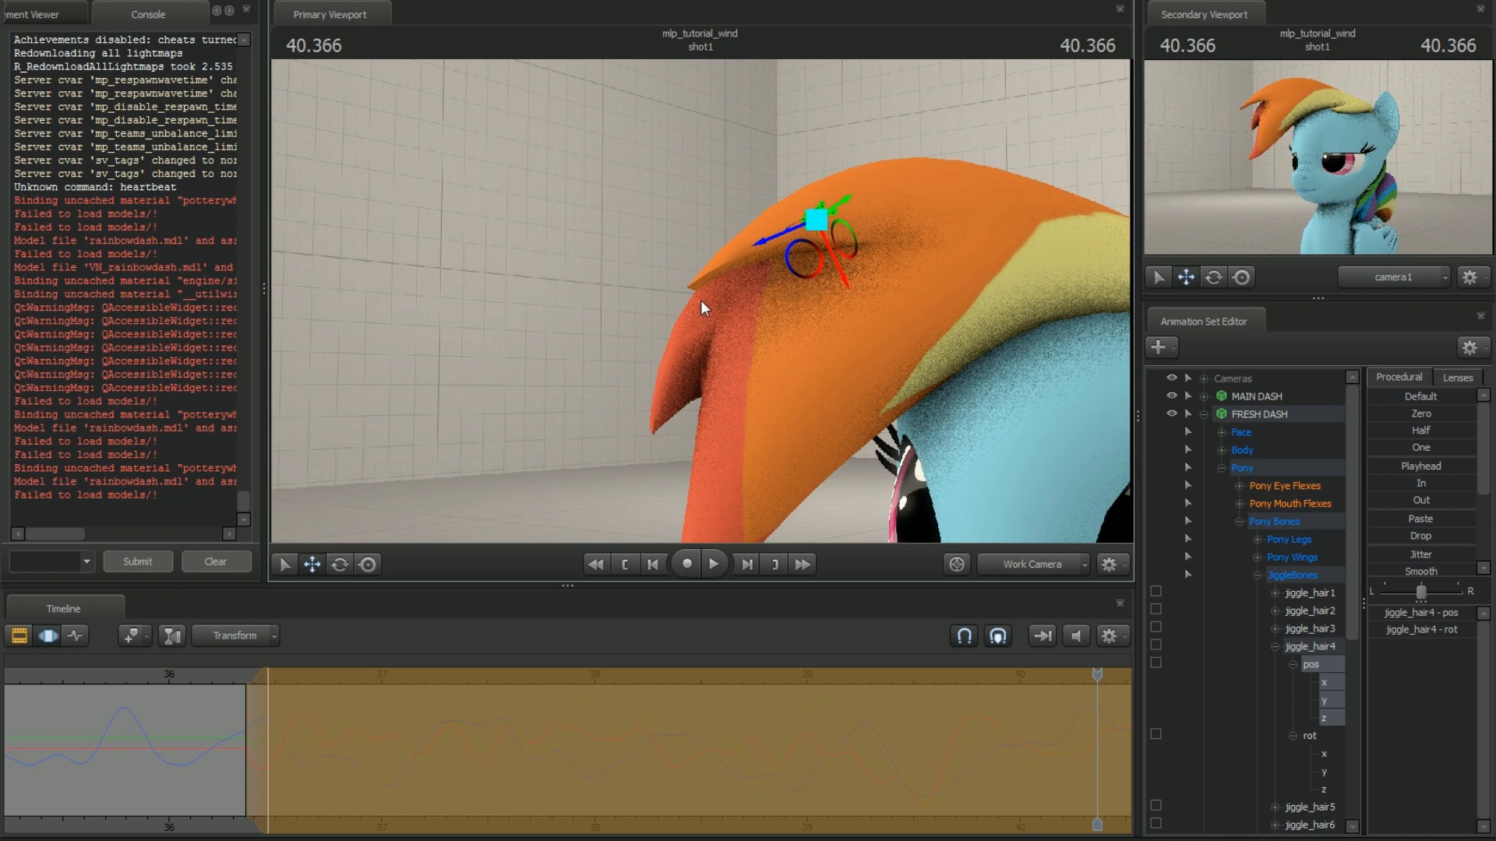
key(s)
drag(661, 283, 726, 360)
key(d)
key(w)
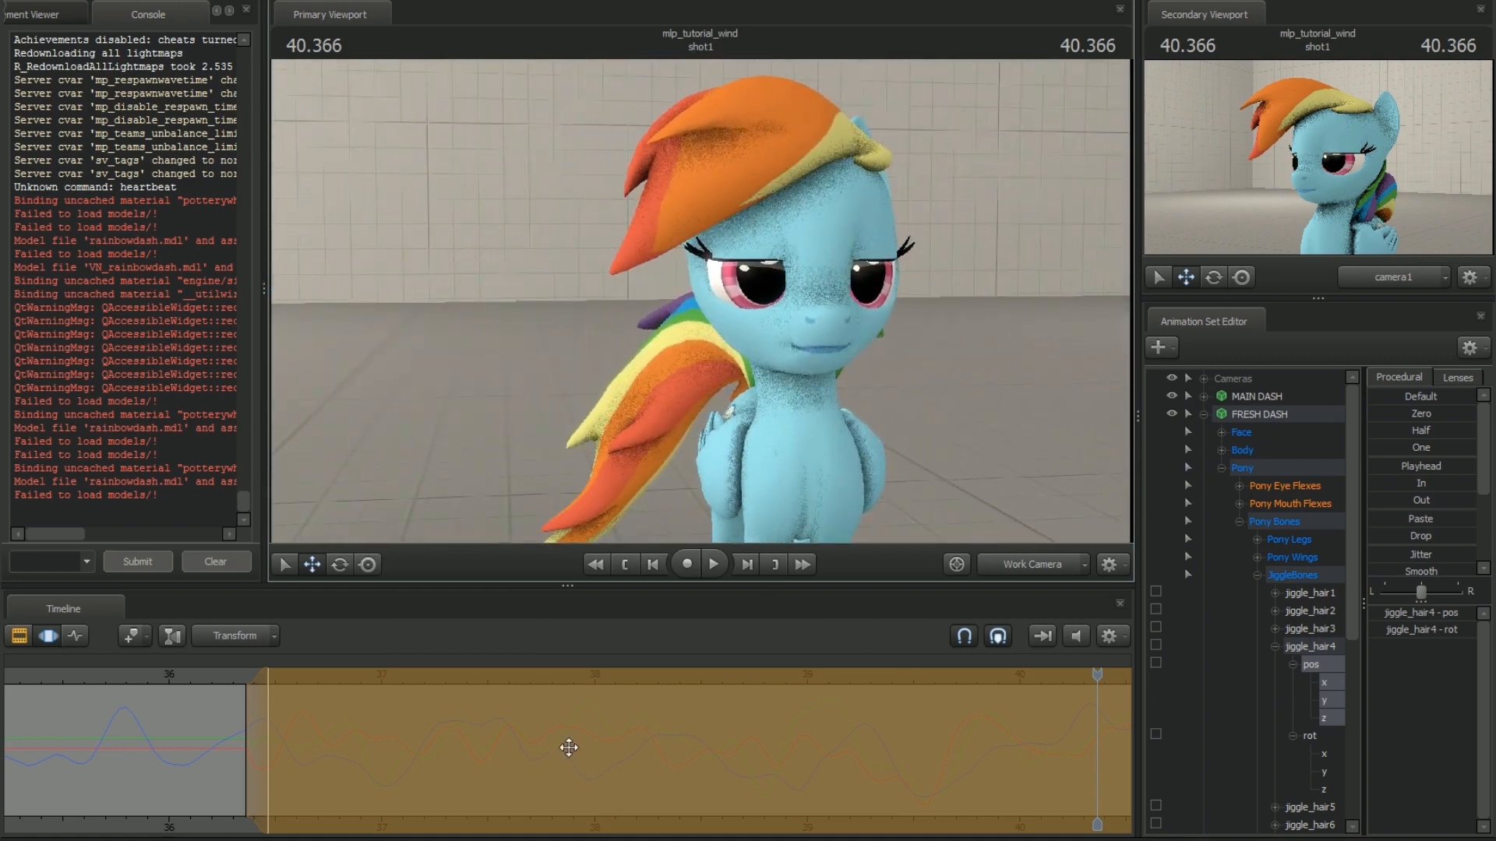
key(space)
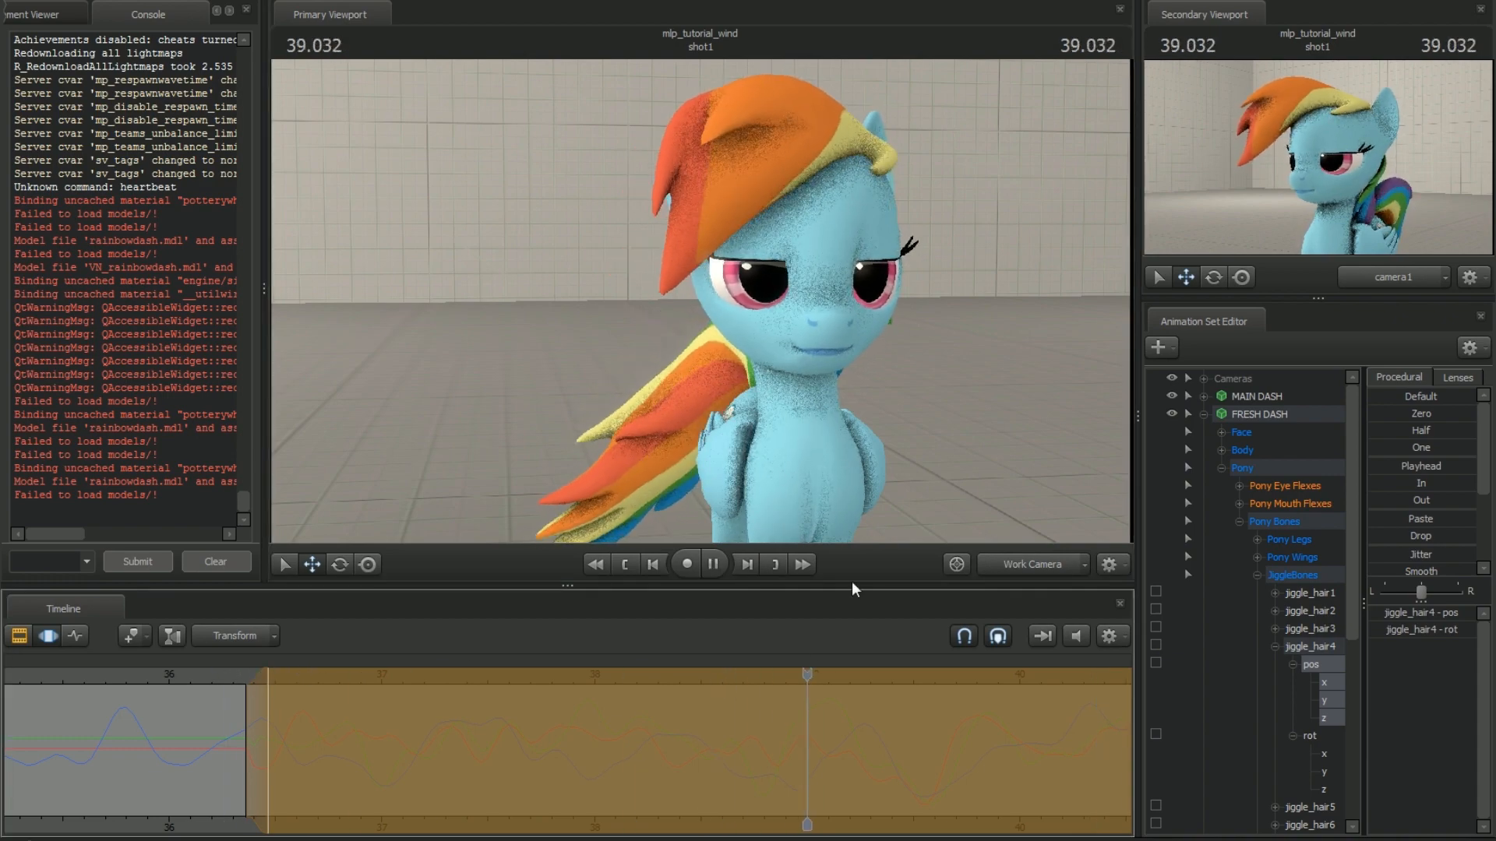
key(s)
drag(726, 360, 740, 330)
key(space)
key(s)
drag(160, 675, 34, 676)
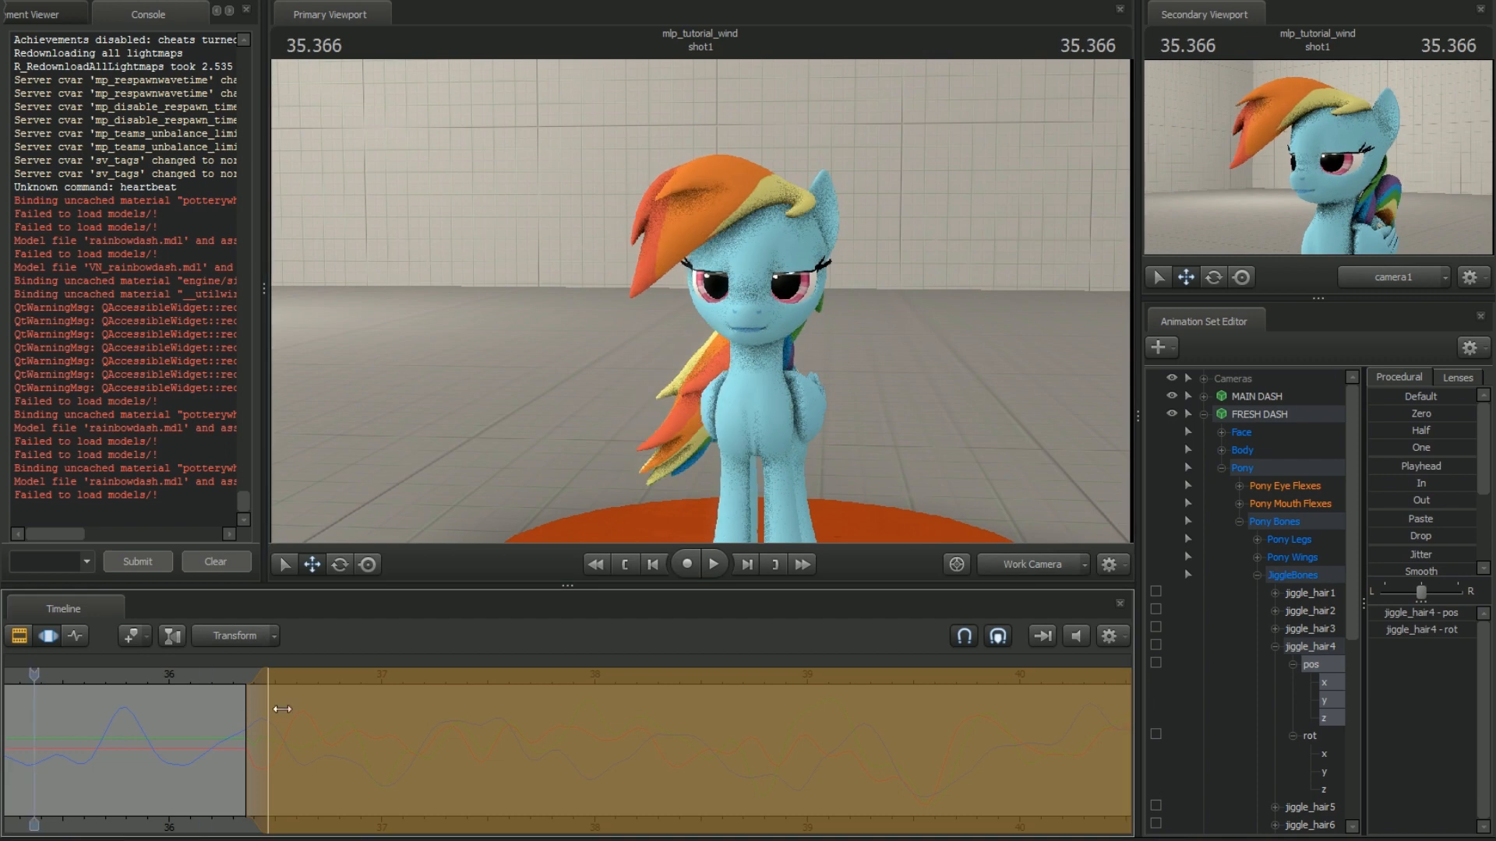
Play the shot through to about 44 s with both pony models in view to compare their hair
scroll(366, 718, down, 3)
drag(662, 675, 304, 698)
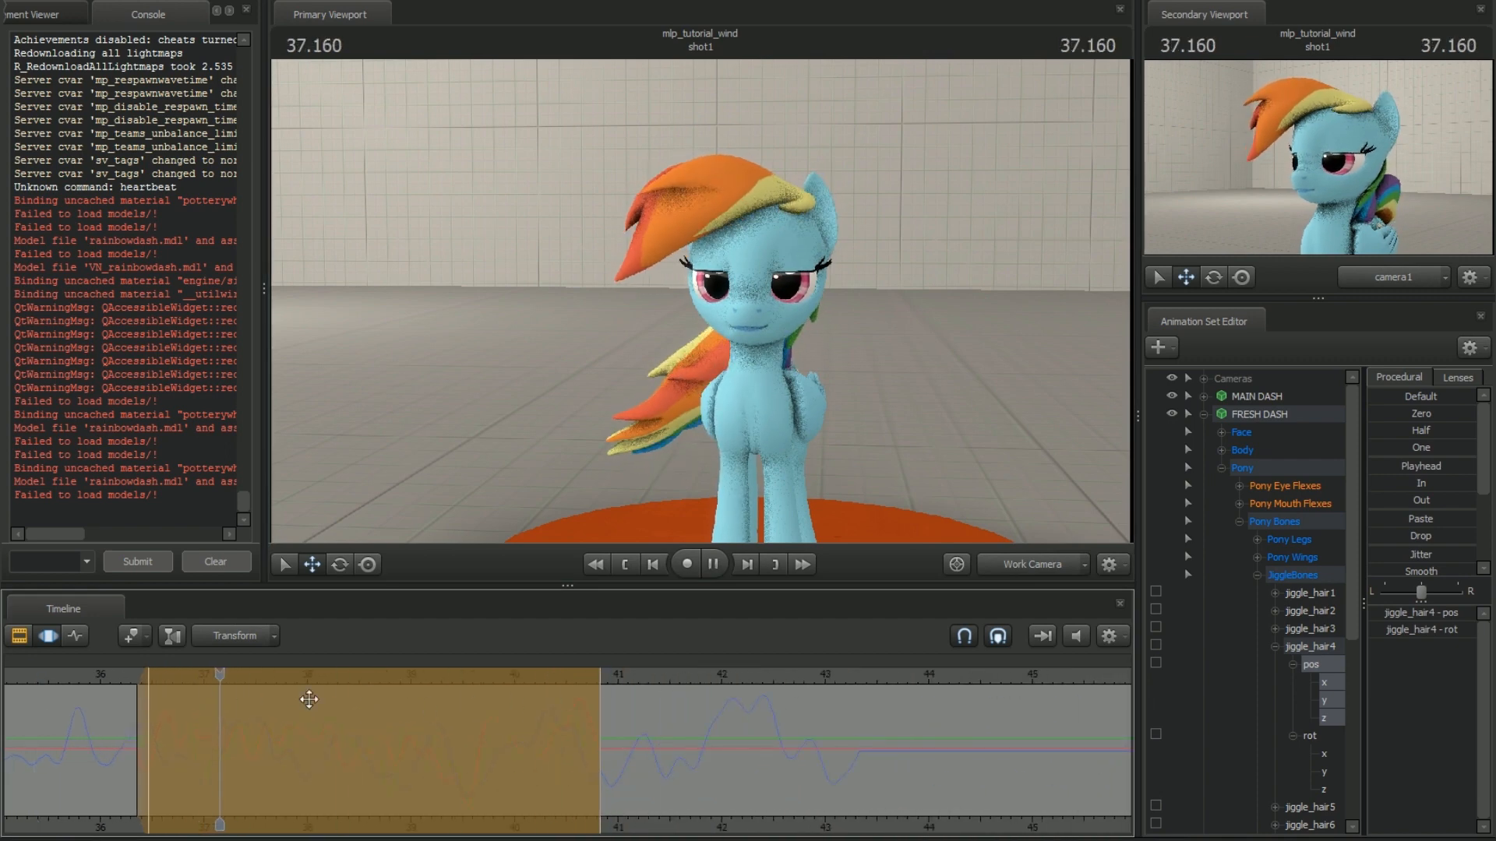
key(space)
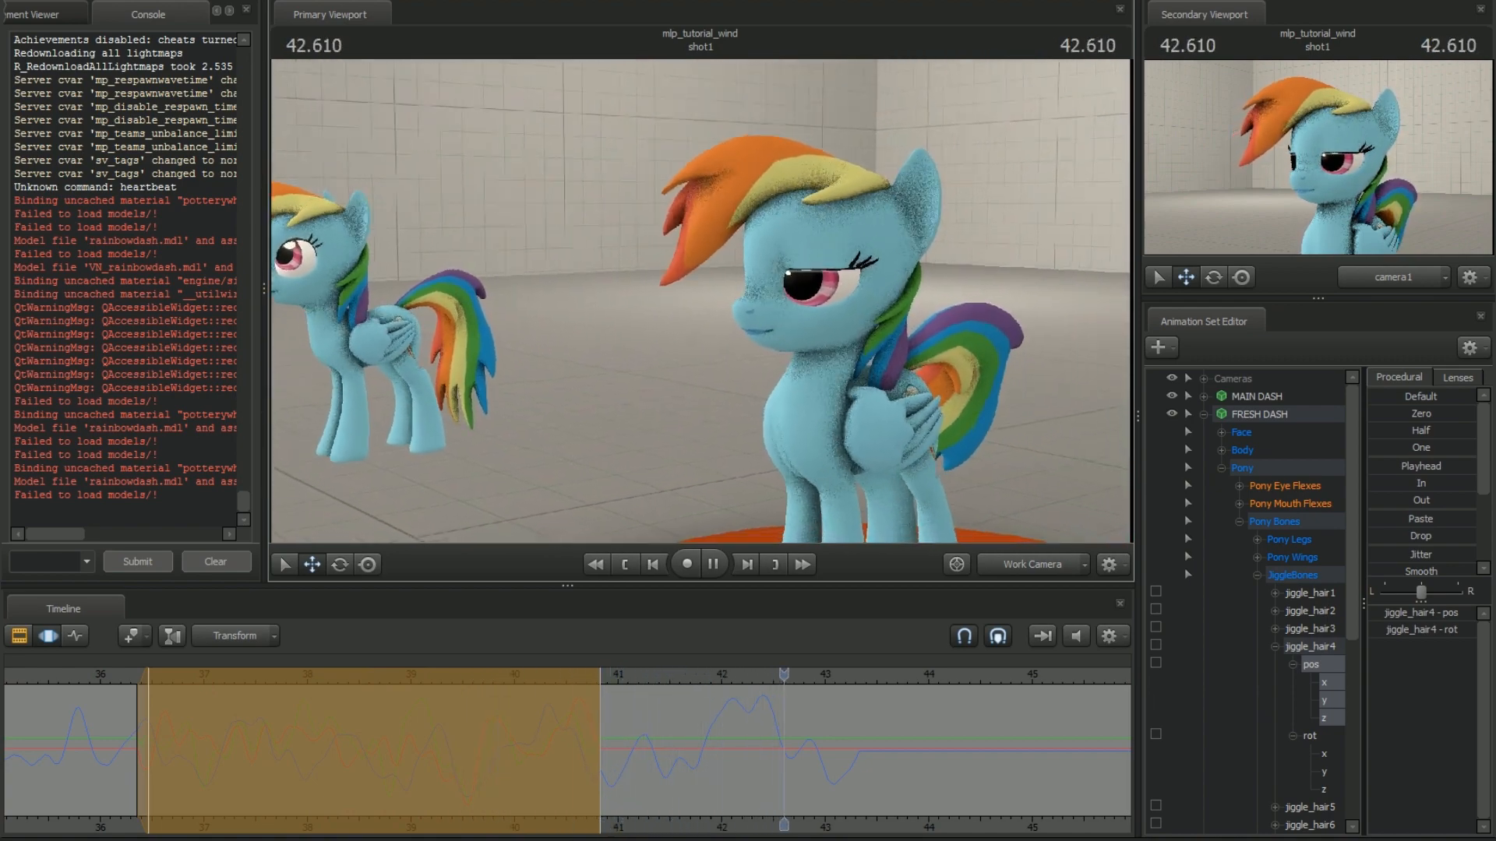
key(space)
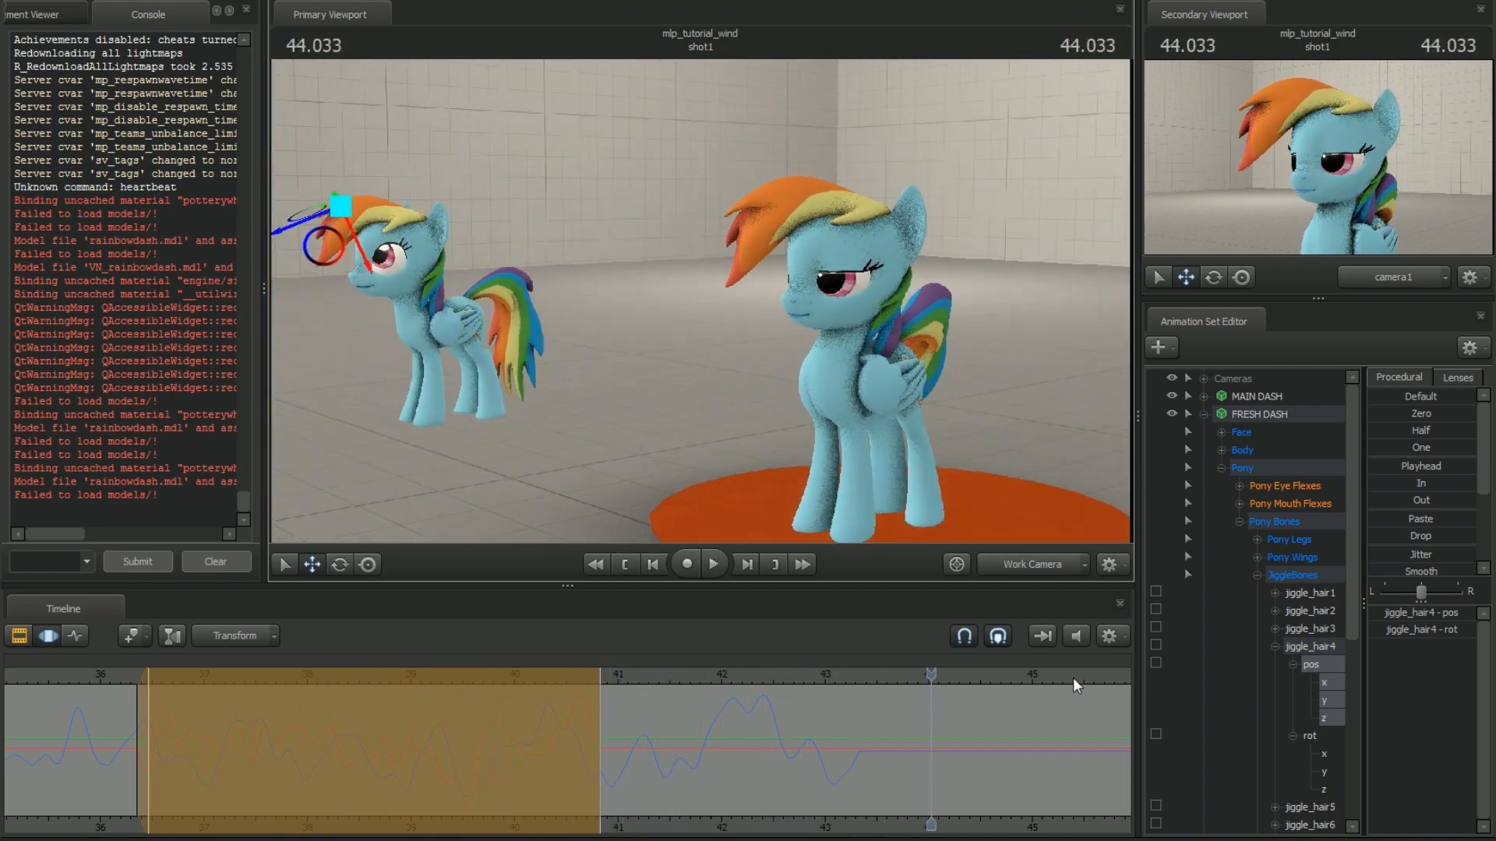